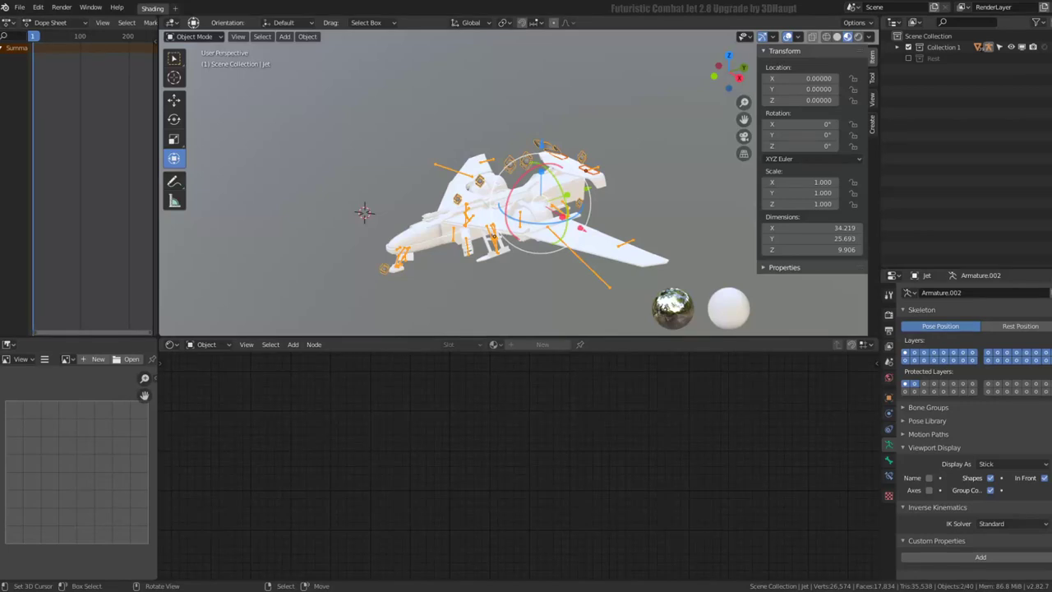
Step: Create a new collection in the Outliner and name it Rig
click(897, 48)
click(897, 48)
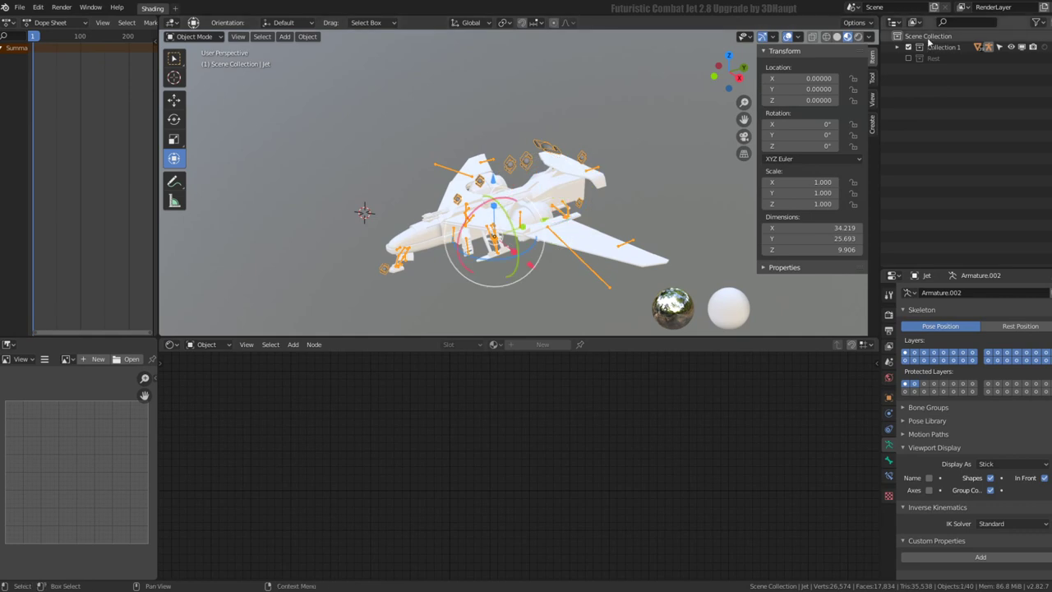
click(929, 37)
click(1048, 22)
double_click(944, 69)
text(Rig)
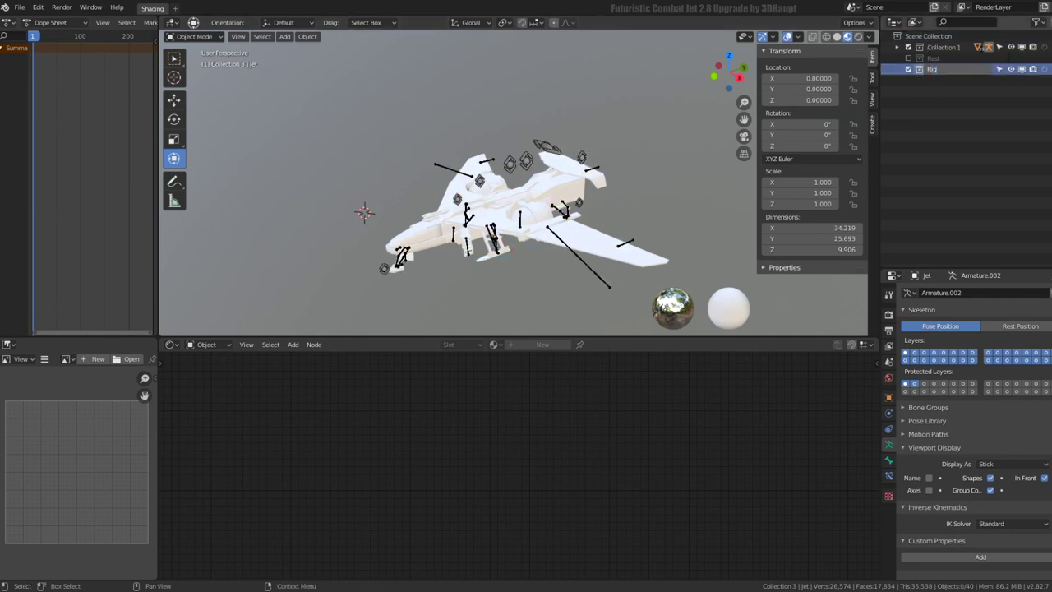
key(Return)
Step: Move the jet's armature into the Rig collection
click(440, 168)
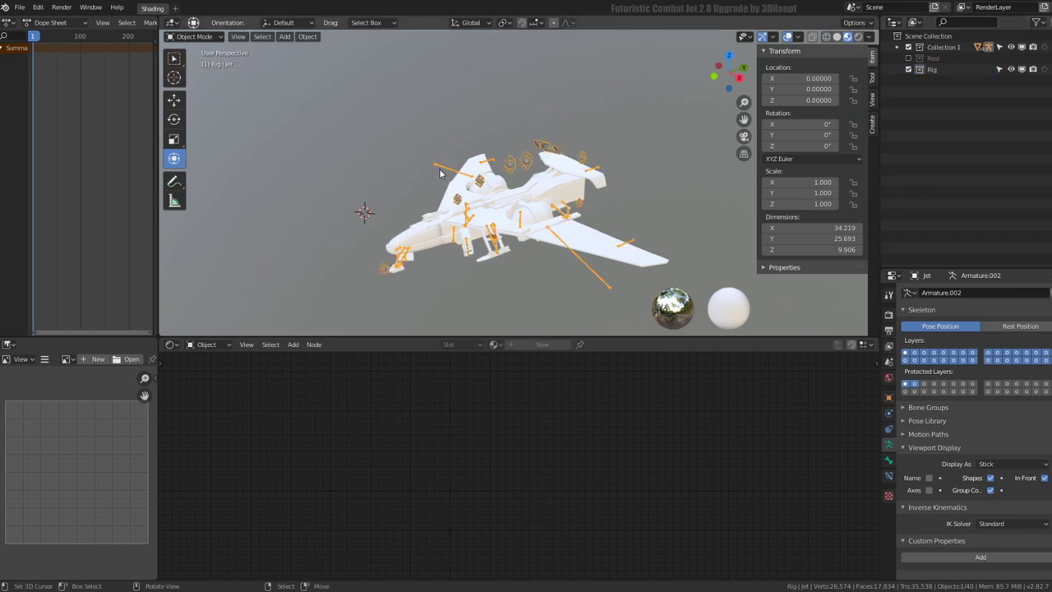
key(m)
click(400, 207)
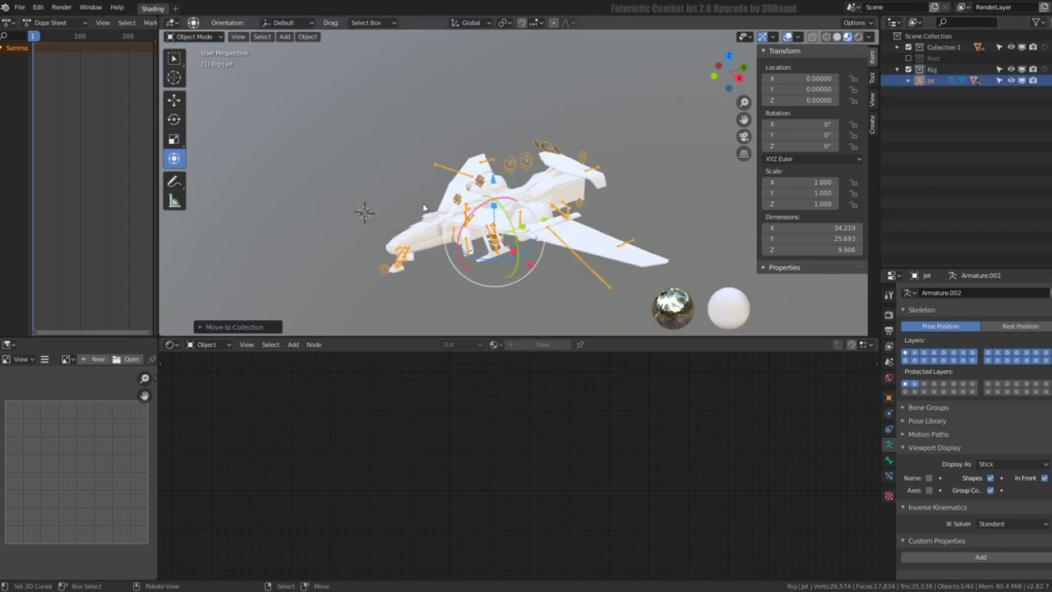
click(897, 69)
scroll(445, 206, up, 2)
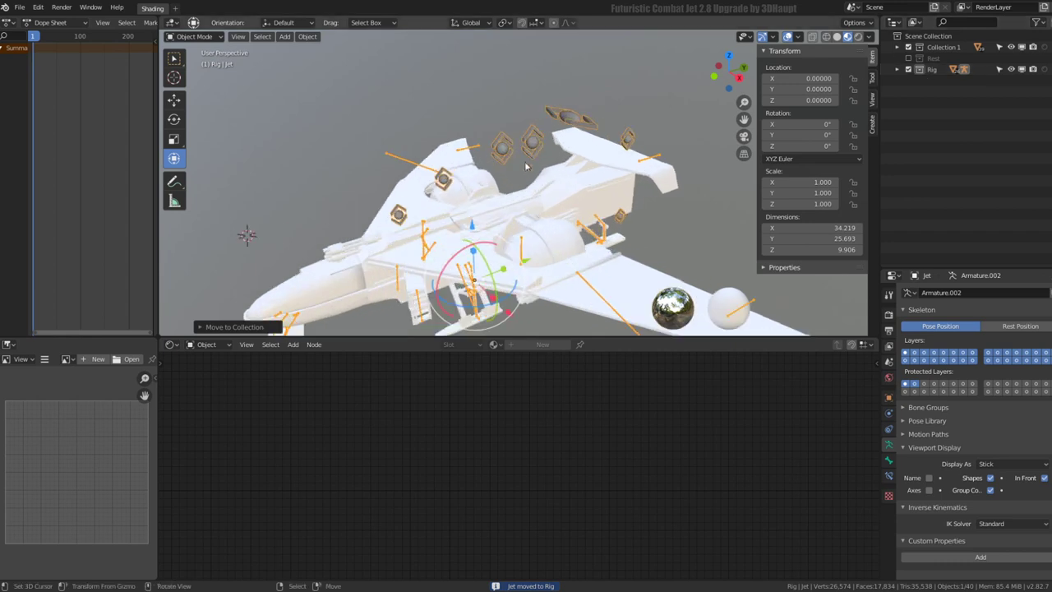
scroll(444, 207, up, 2)
mouse_move(444, 206)
middle_down()
mouse_move(353, 226)
mouse_move(484, 210)
middle_up()
click(345, 229)
Step: Enable Use Nodes on the jet body's material and link a Col_2.jpg Image Texture into Base Color
click(345, 229)
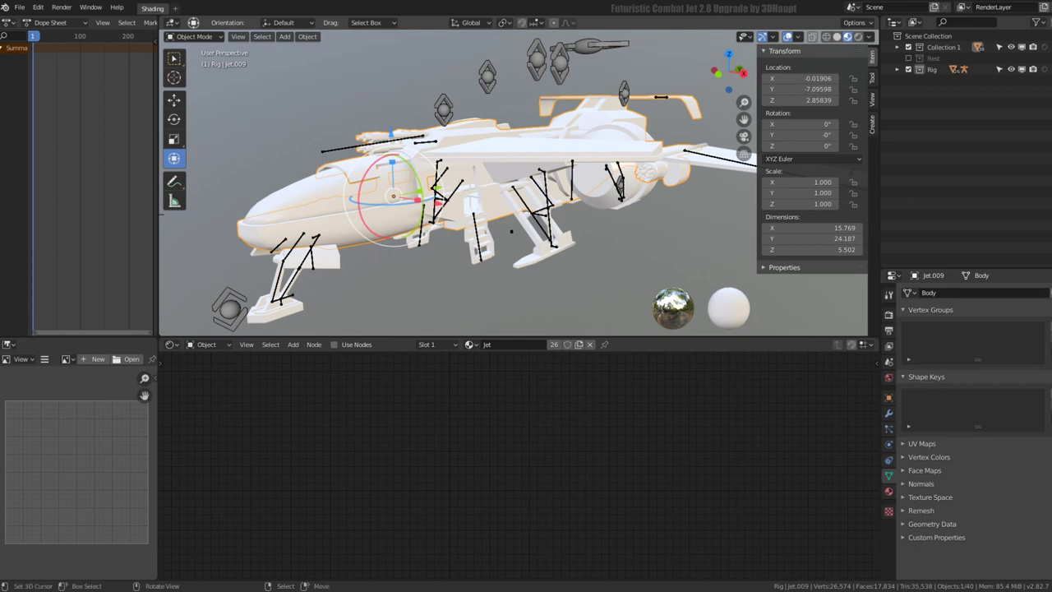
click(891, 491)
click(963, 386)
middle_drag(441, 453, 492, 452)
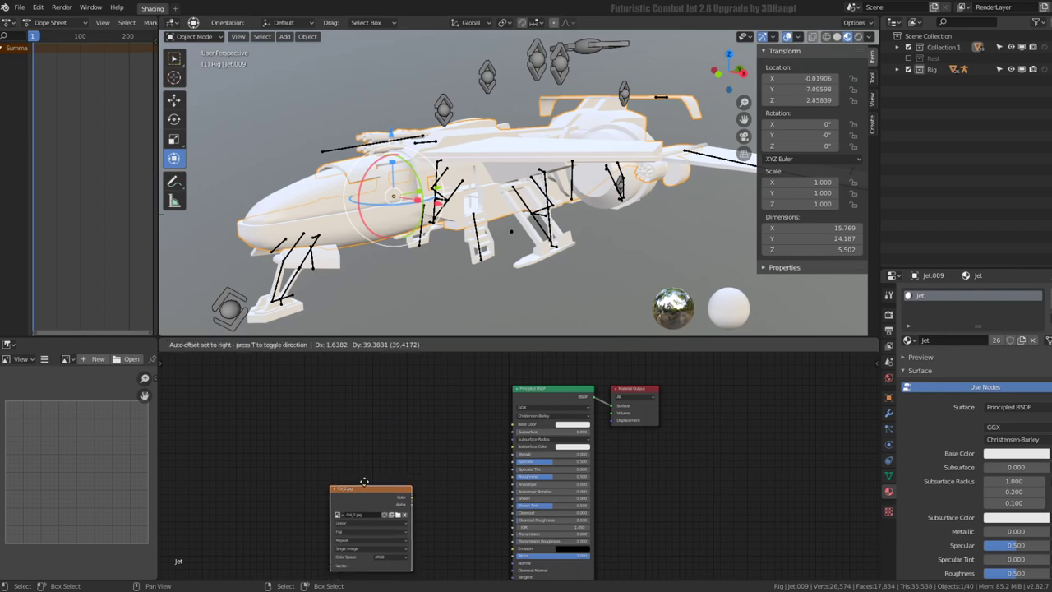
click(403, 438)
drag(384, 444, 515, 424)
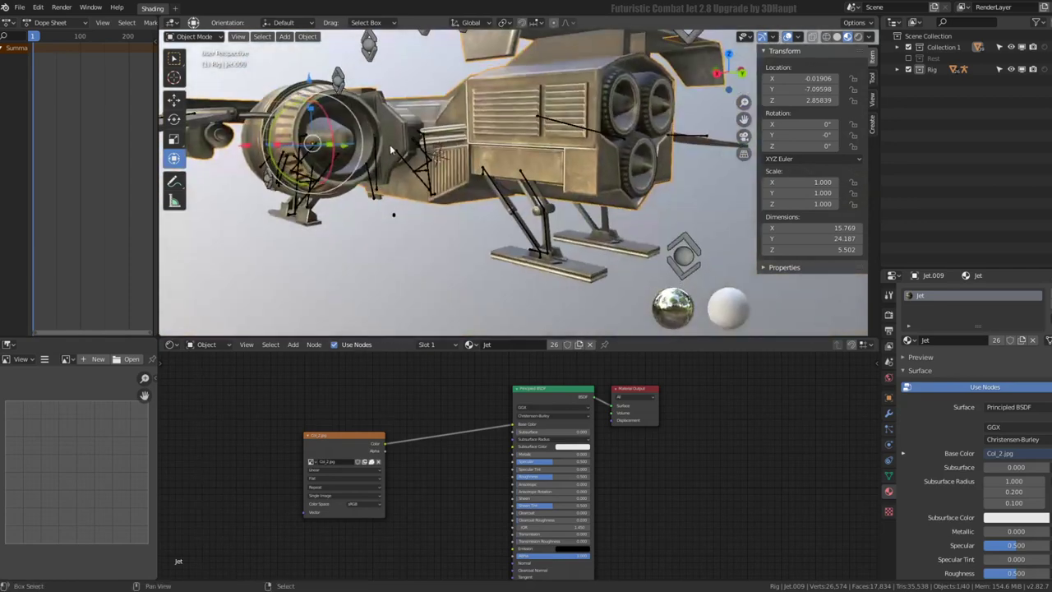
Step: Duplicate the image texture node to add a second Image Texture beside Col_2.jpg
mouse_move(390, 150)
middle_down()
mouse_move(606, 188)
mouse_move(575, 184)
middle_up()
scroll(451, 416, down, 2)
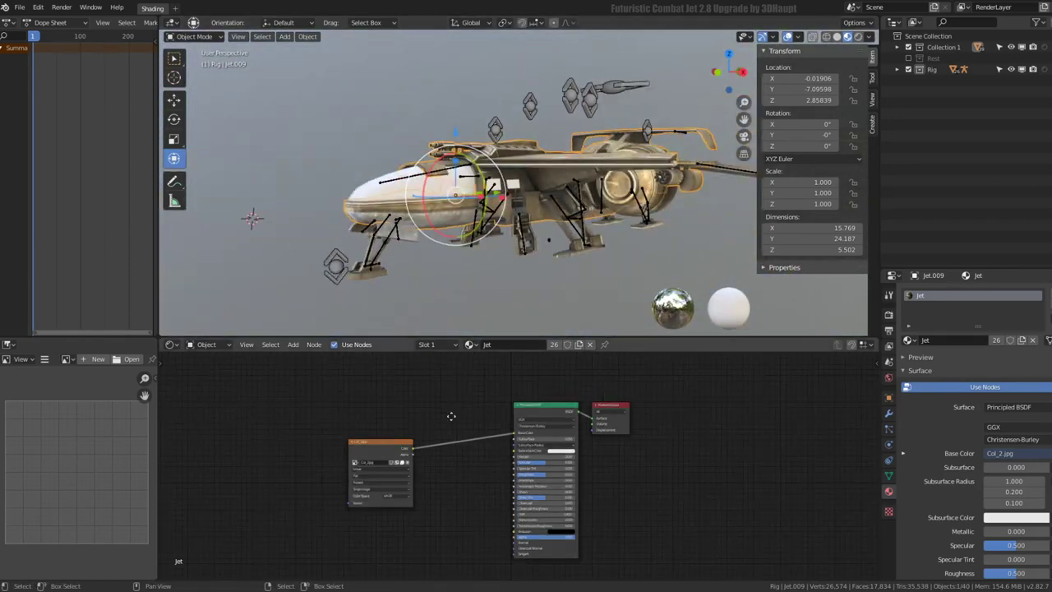
middle_drag(451, 415, 493, 381)
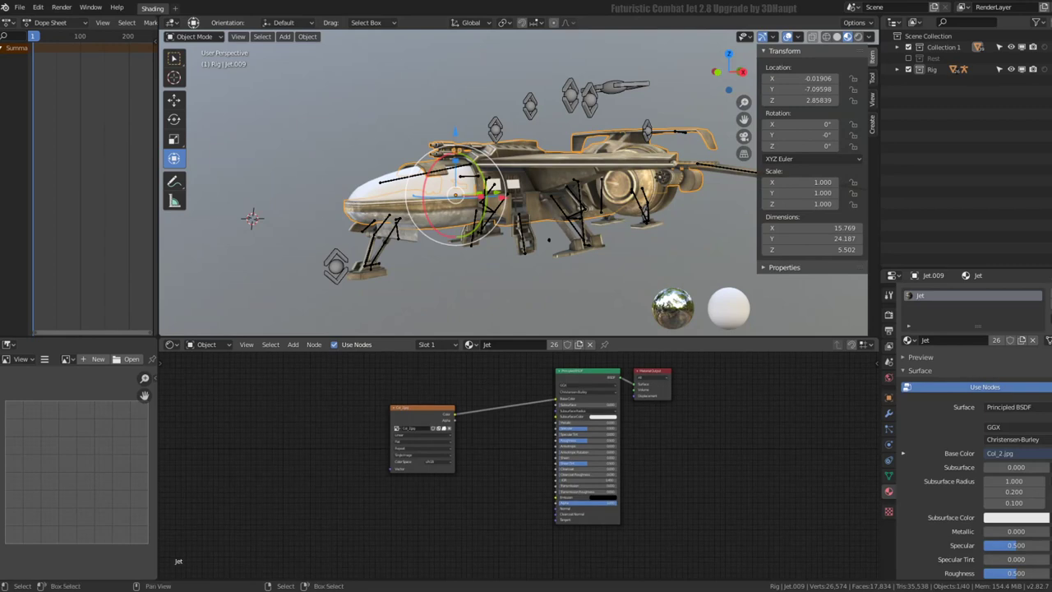
key(shift+d)
drag(426, 415, 372, 396)
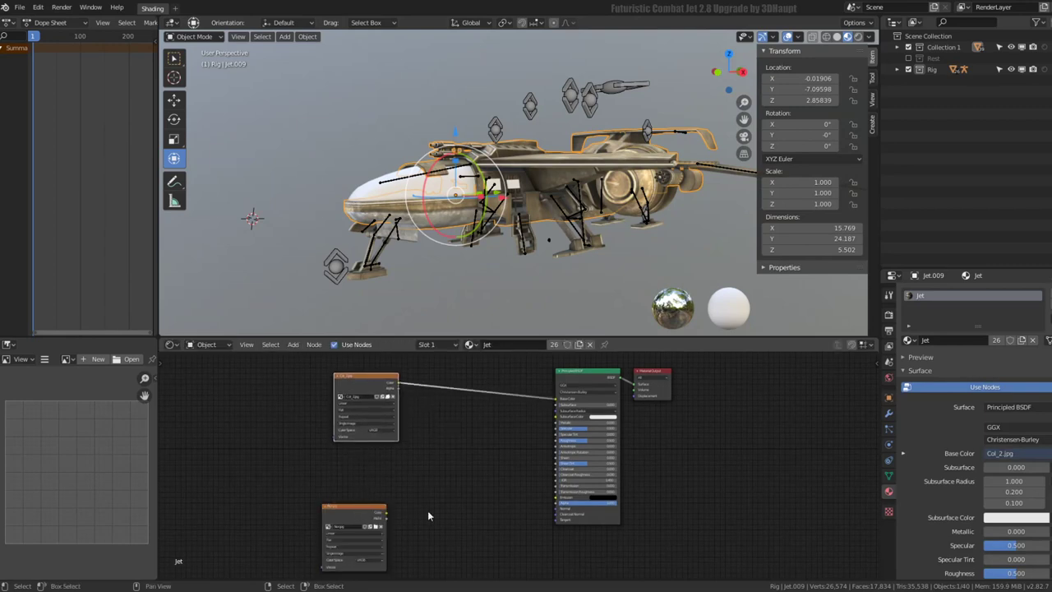
middle_drag(427, 516, 431, 459)
key(shift+a)
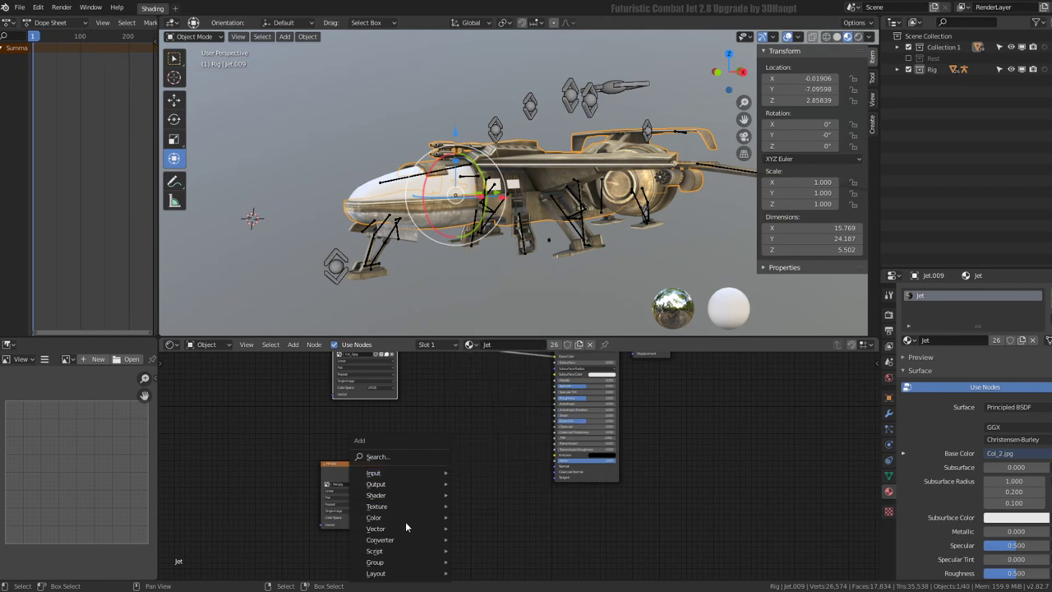
Step: Add a Normal Map node fed by the second image's Color and connect it to the Principled BSDF Normal
mouse_move(375, 528)
click(483, 491)
click(448, 491)
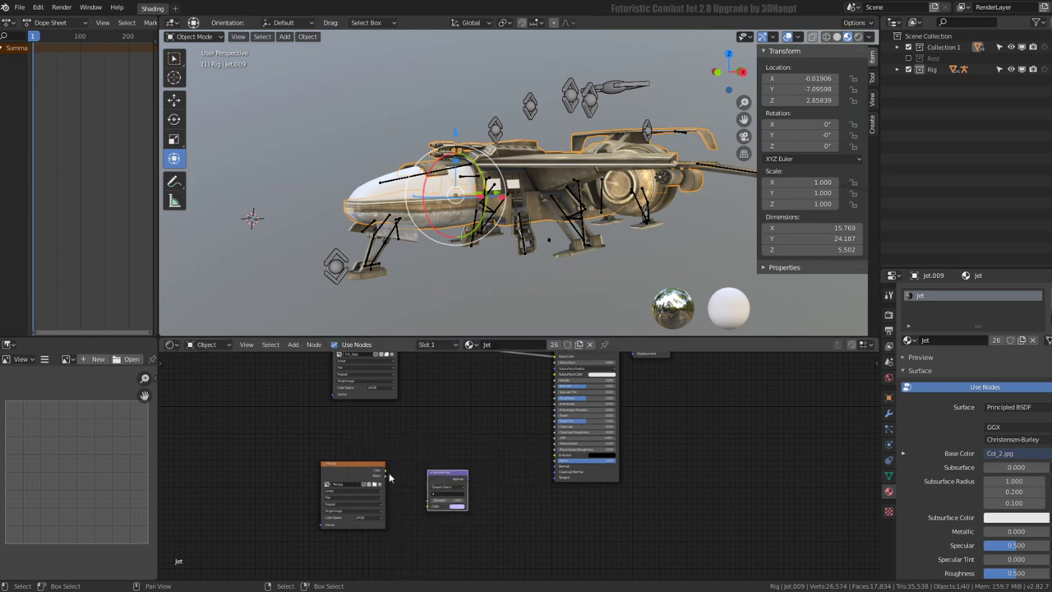
mouse_move(383, 474)
mouse_down()
mouse_move(429, 507)
mouse_move(540, 462)
mouse_up()
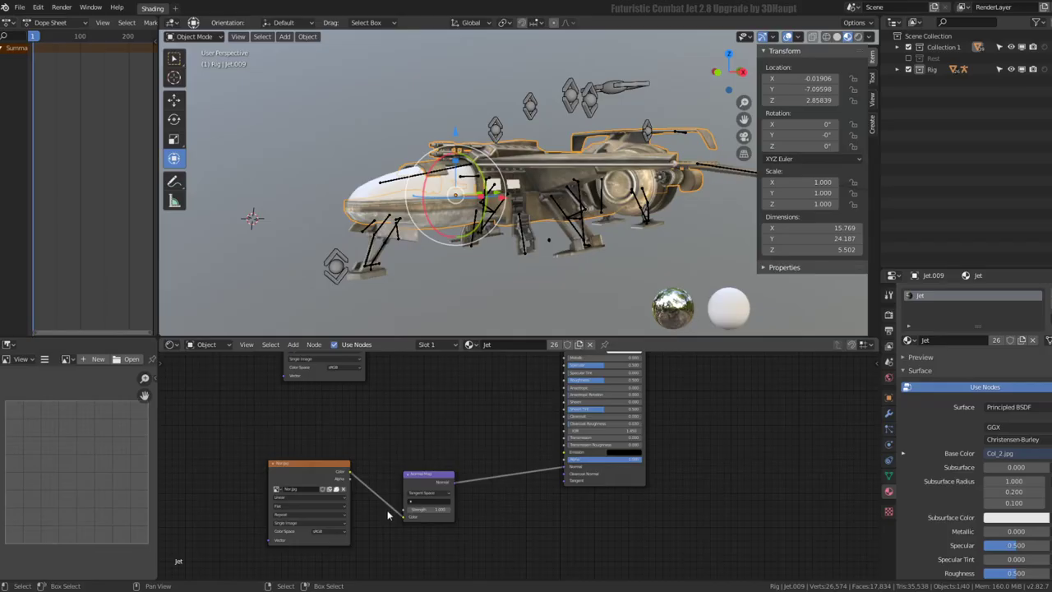
middle_drag(321, 553, 388, 465)
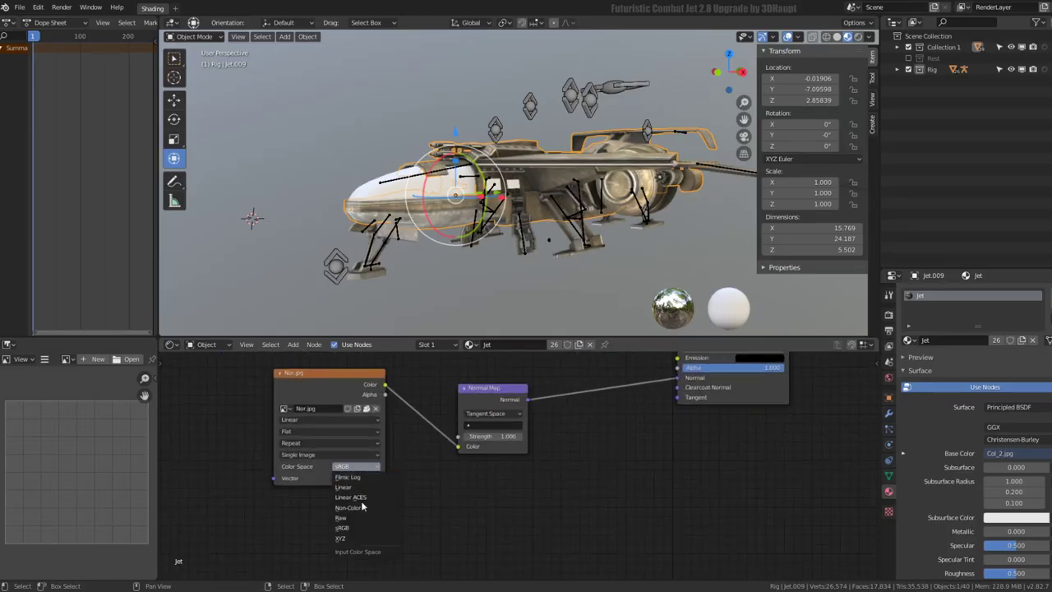
Step: Inspect the normal-mapped hull up close and select the cockpit canopy
mouse_move(624, 116)
middle_down()
mouse_move(504, 156)
mouse_move(744, 93)
mouse_move(614, 99)
mouse_move(583, 181)
mouse_move(450, 187)
middle_up()
scroll(504, 156, up, 5)
scroll(614, 99, down, 5)
scroll(451, 187, up, 3)
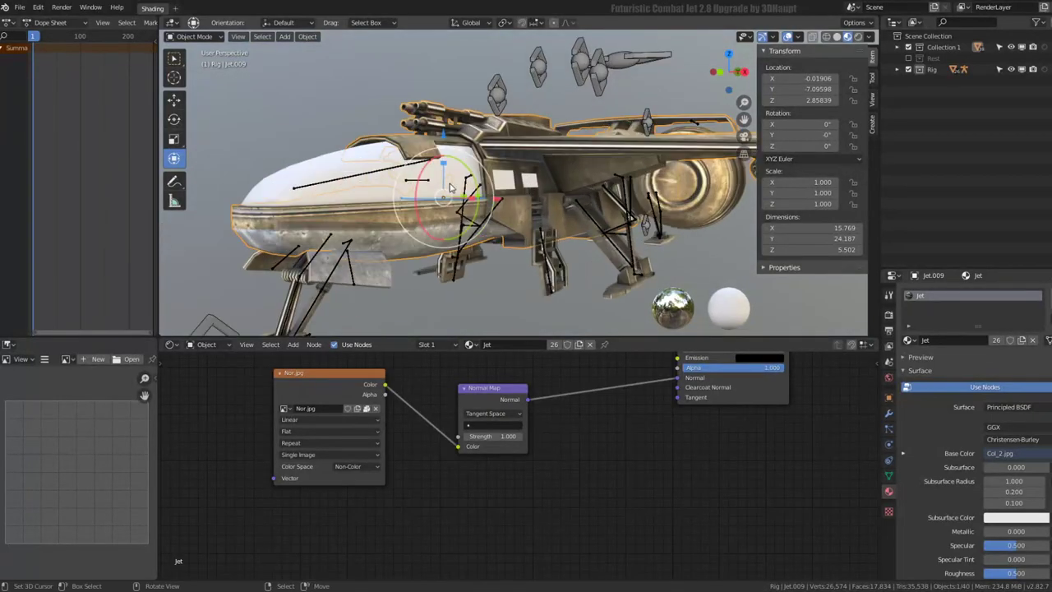
click(333, 173)
shift+middle_drag(334, 173, 399, 174)
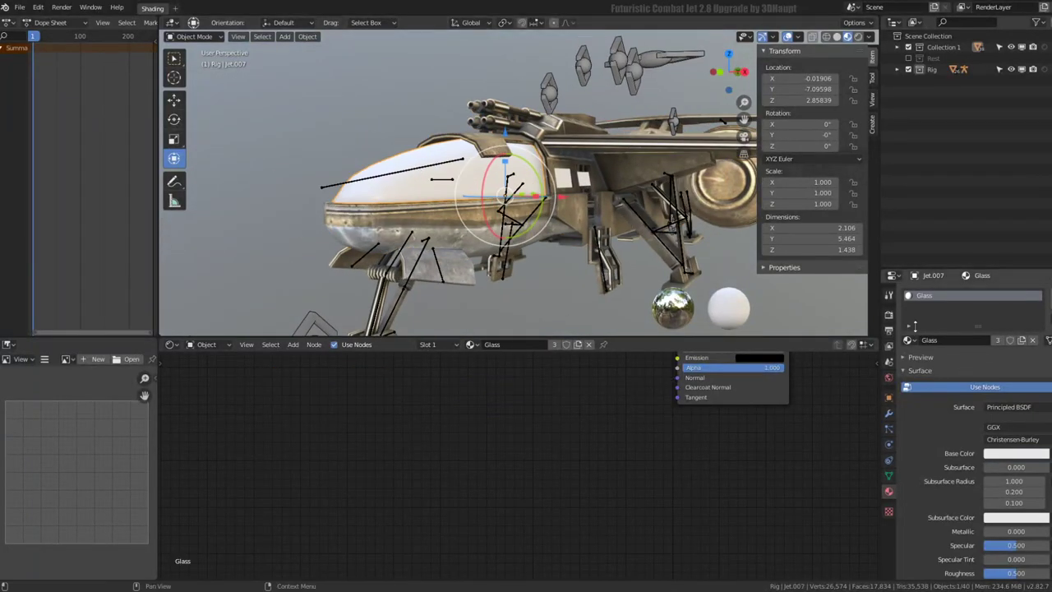
Step: Enable Ambient Occlusion, Bloom and Screen Space Reflections in the Render tab and expand their settings
click(888, 316)
drag(912, 369, 914, 383)
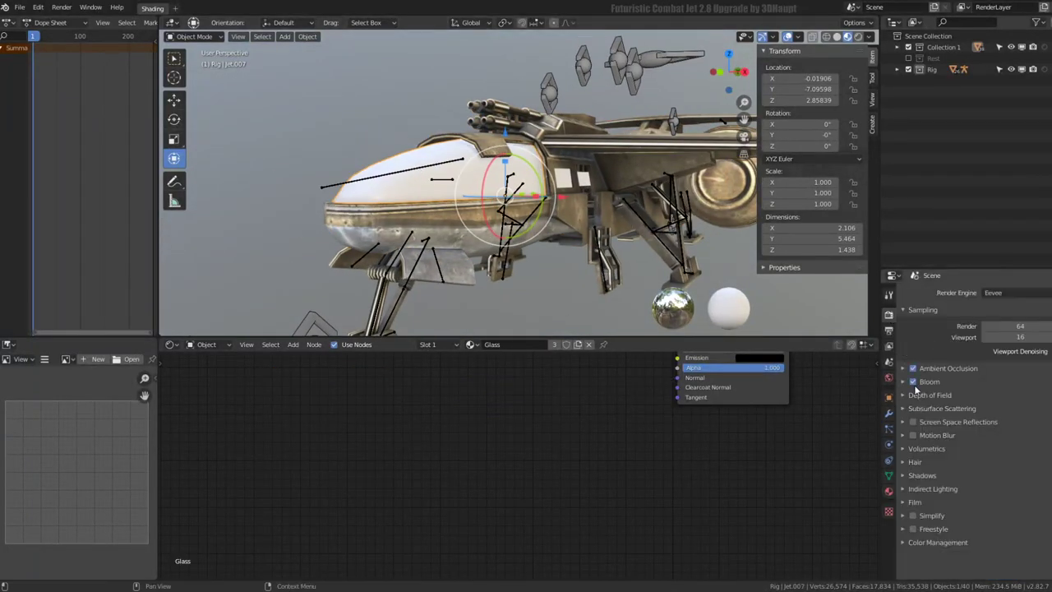
click(912, 421)
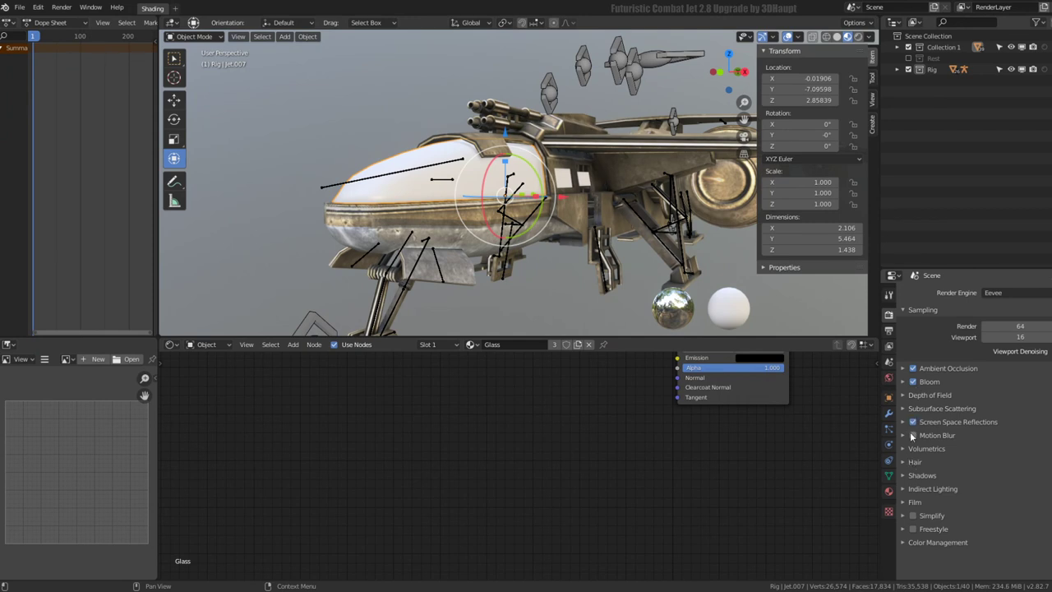
drag(904, 408, 905, 368)
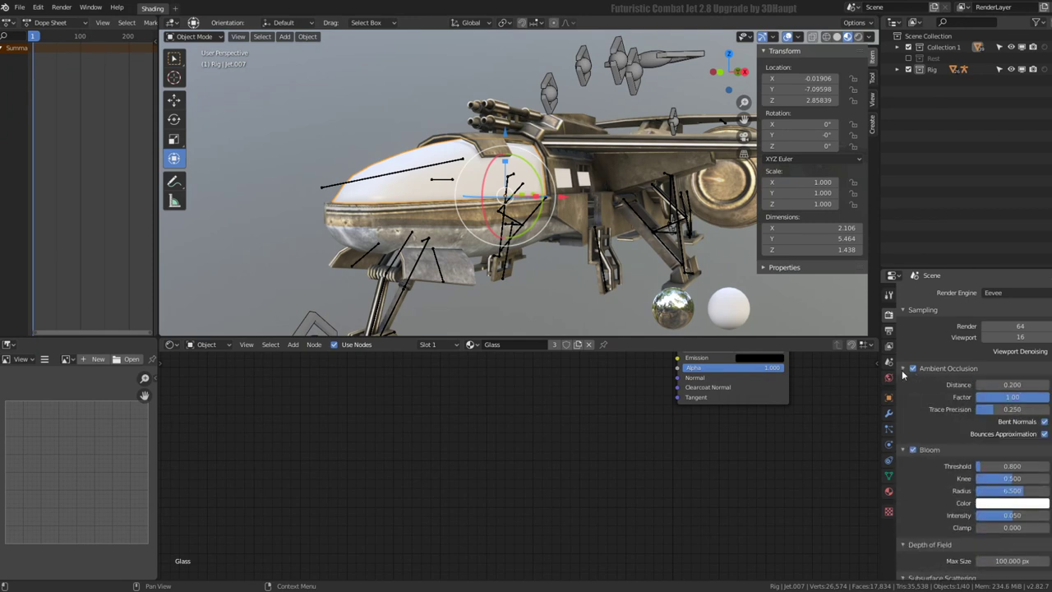
scroll(956, 436, down, 3)
scroll(912, 469, down, 3)
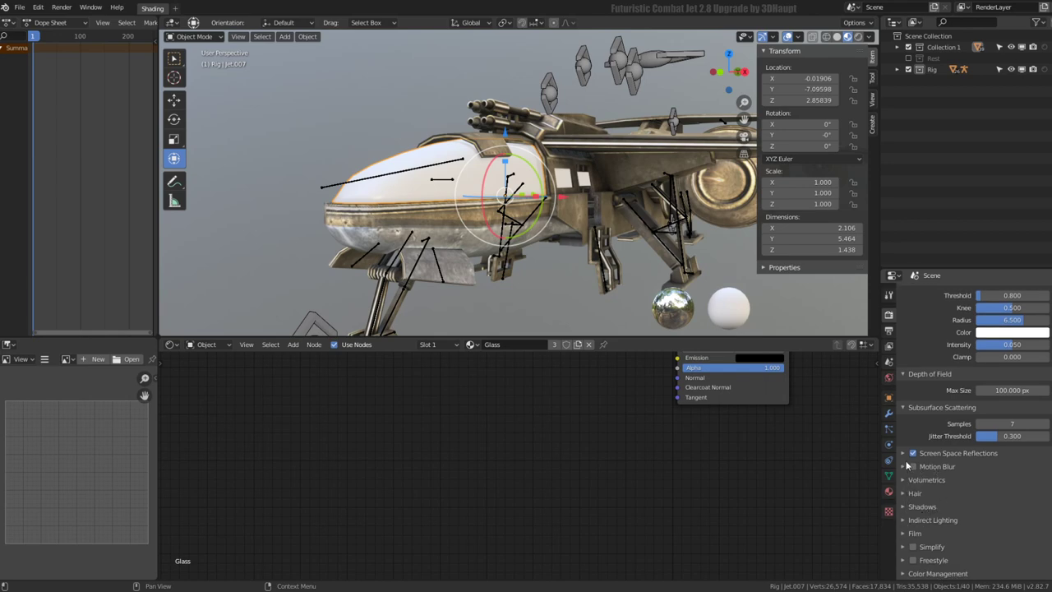
click(903, 453)
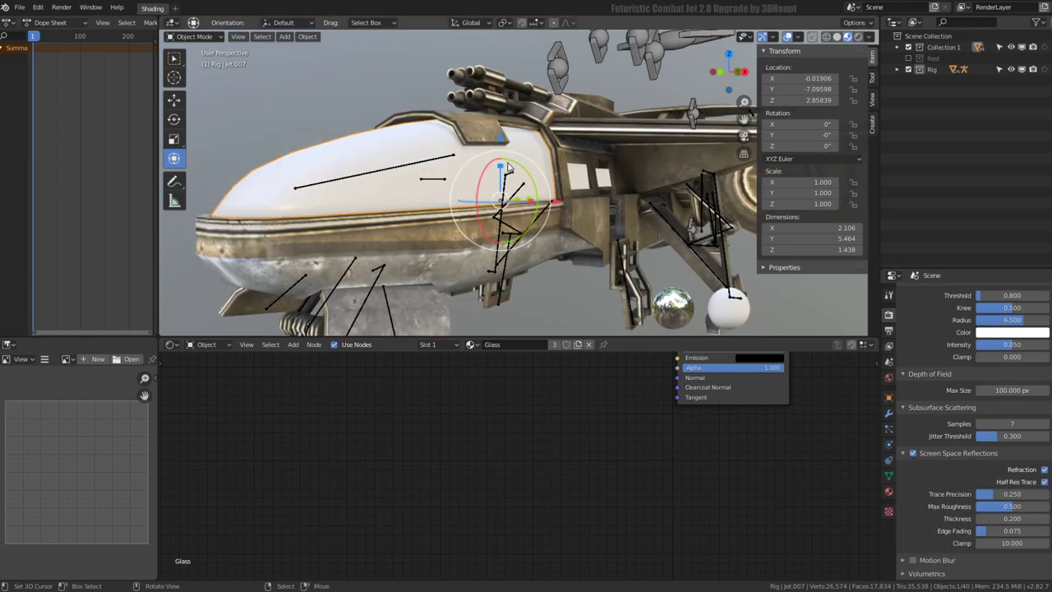
Step: Face the jet's nose and open the canopy's Glass material settings
middle_drag(493, 206, 427, 197)
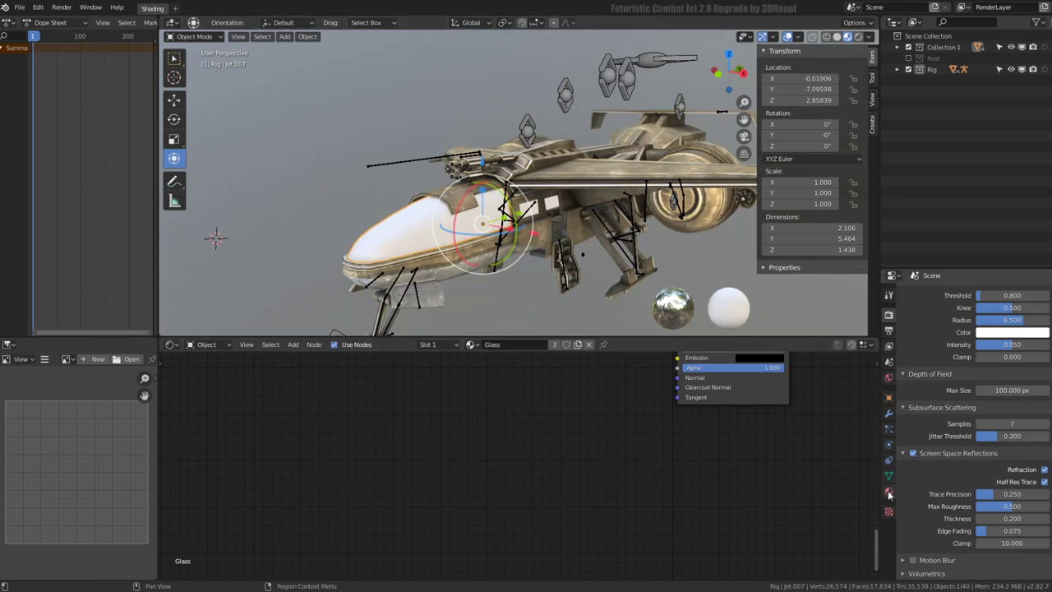
click(888, 491)
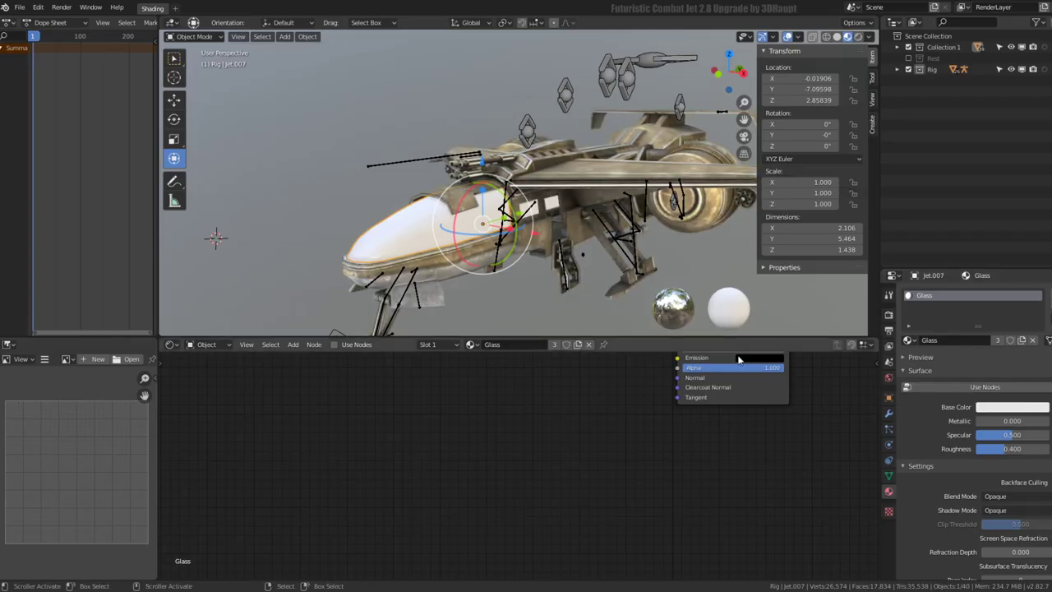
scroll(770, 394, down, 5)
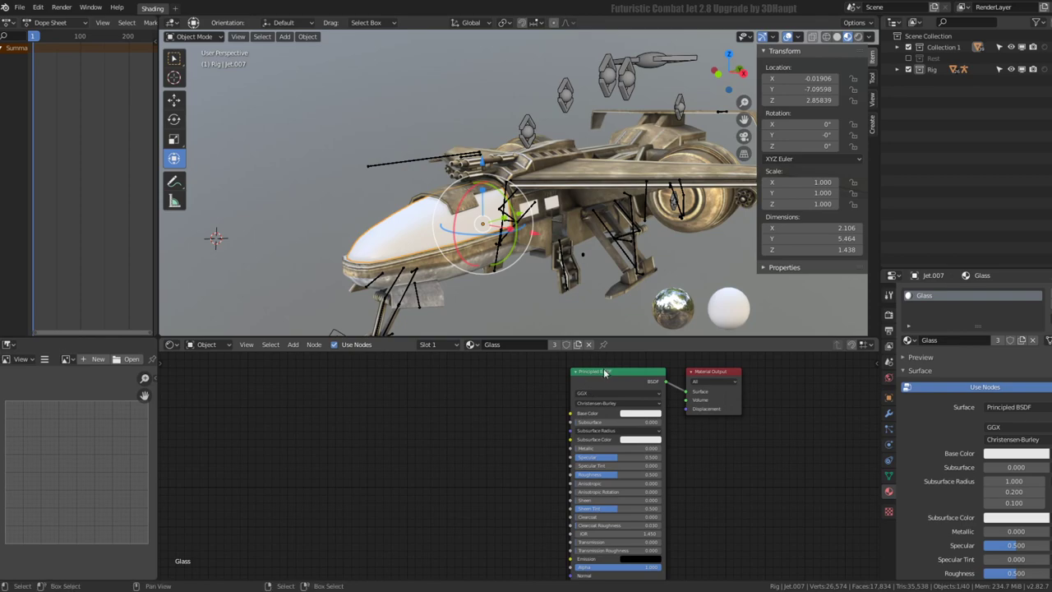
Step: Add a Glass BSDF node to the canopy material and connect it to the Material Output Surface
drag(605, 372, 492, 382)
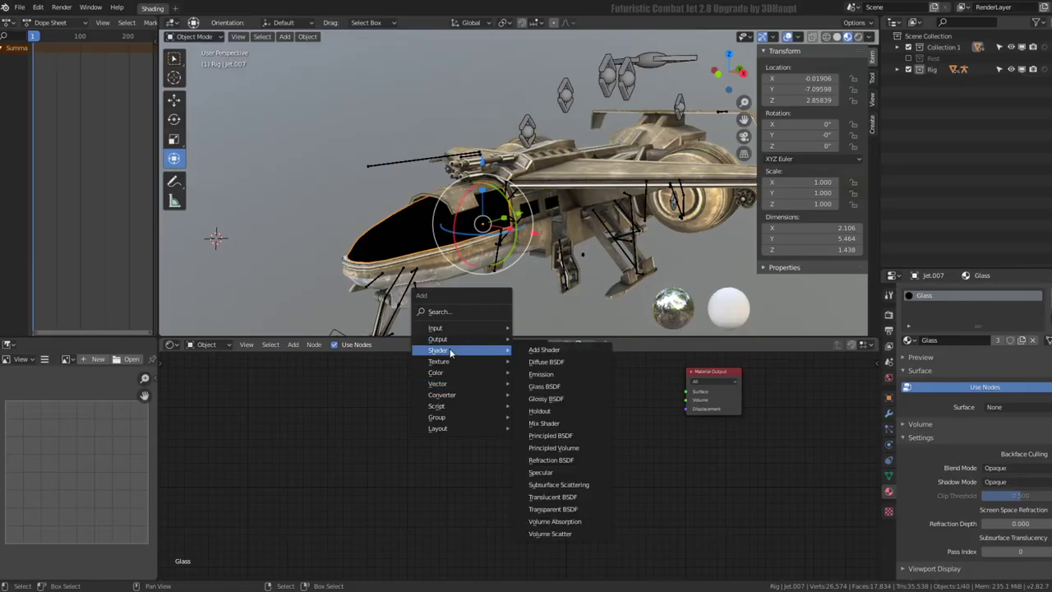
click(563, 386)
click(547, 391)
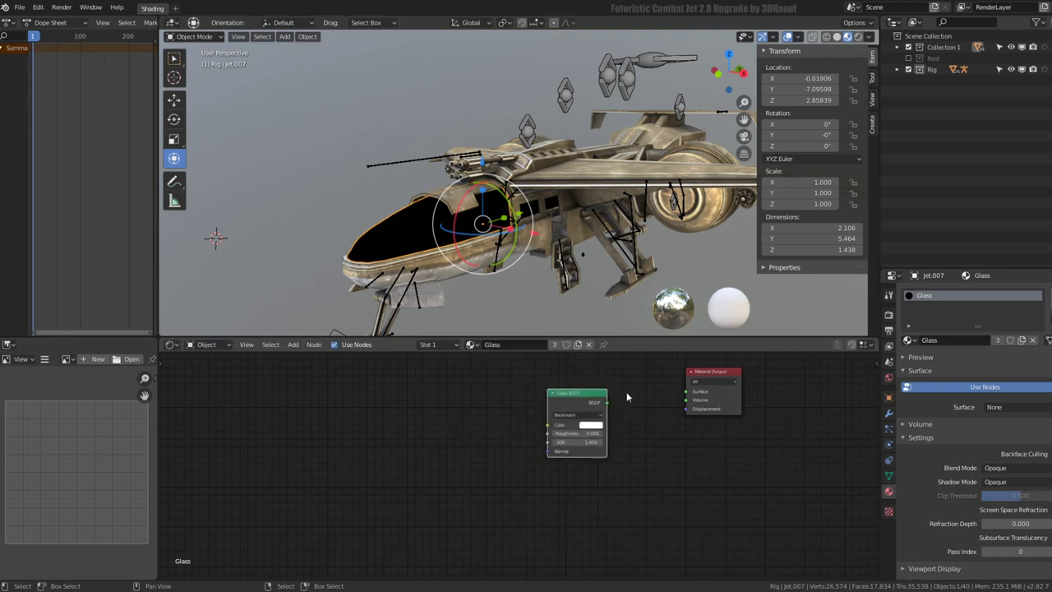
drag(606, 405, 689, 391)
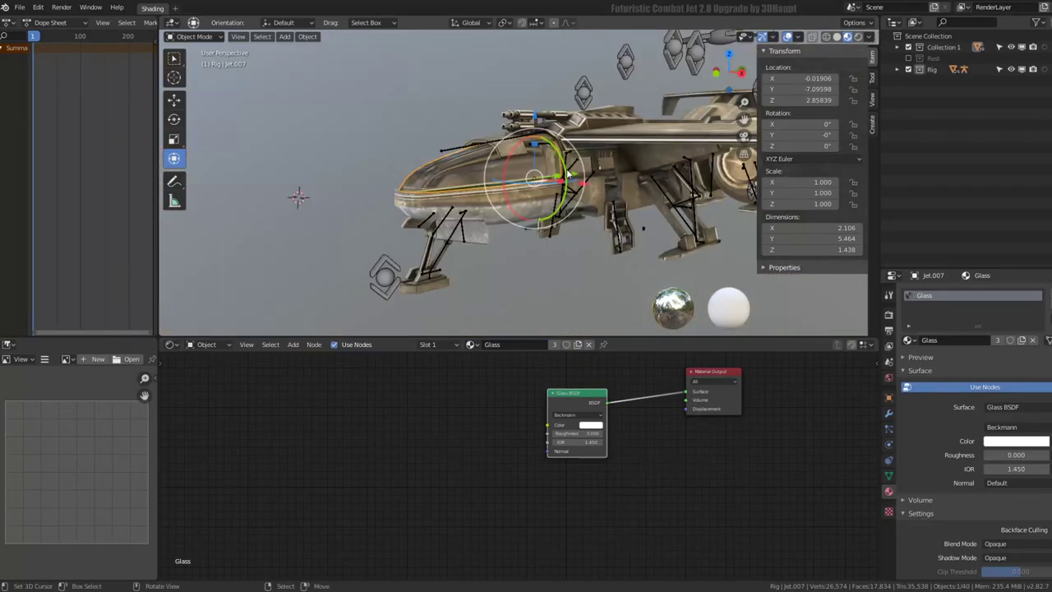
Step: Set the canopy material to Alpha Blend and check the transparent cockpit from the front
mouse_move(592, 189)
middle_down()
mouse_move(653, 166)
mouse_move(527, 188)
middle_up()
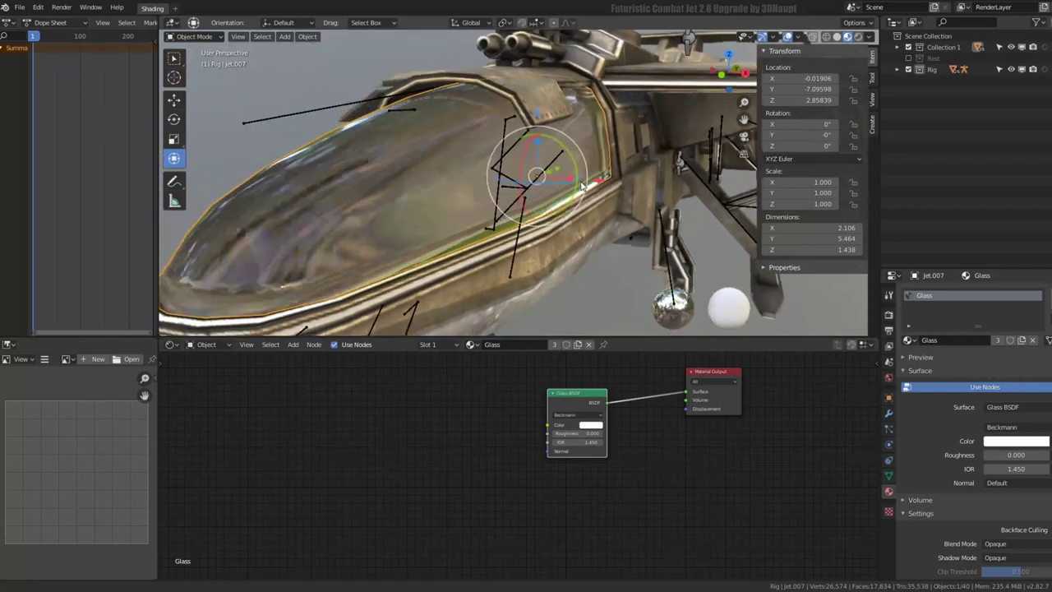
middle_drag(526, 188, 748, 263)
scroll(910, 464, down, 4)
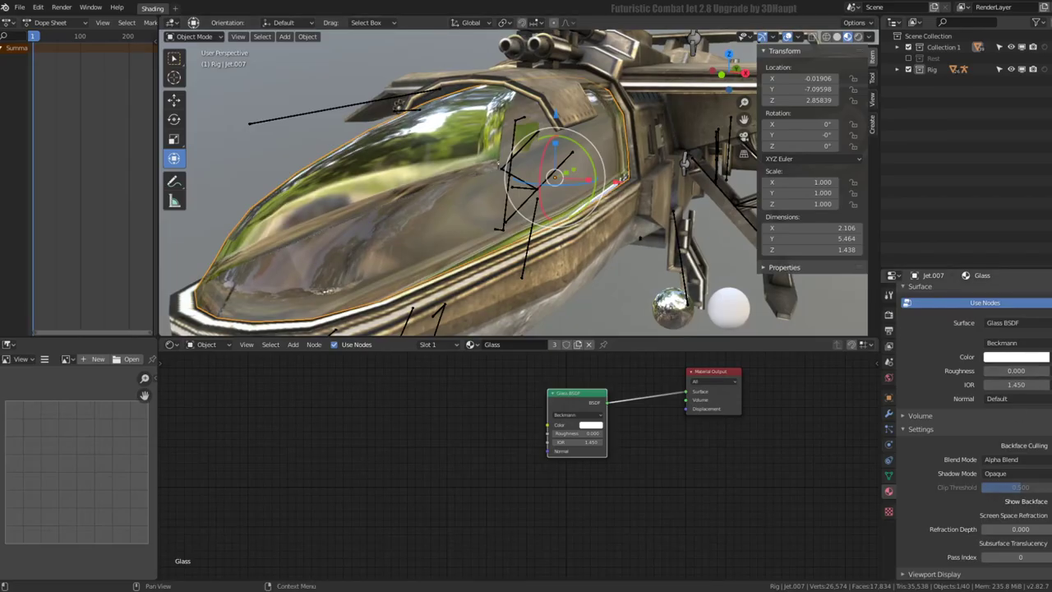
click(1044, 477)
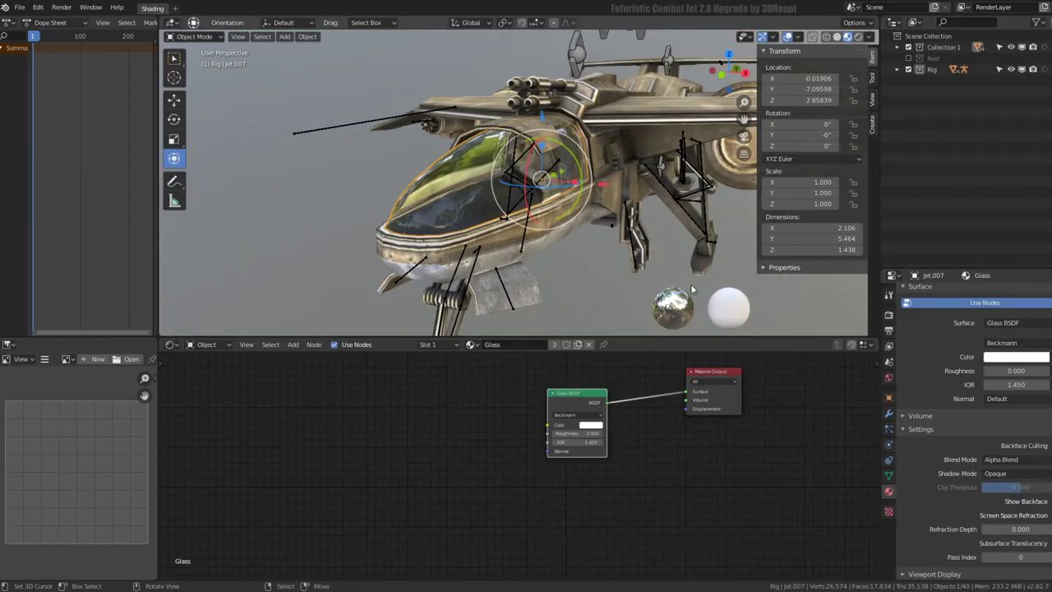
mouse_move(584, 289)
middle_down()
mouse_move(702, 237)
mouse_move(575, 247)
middle_up()
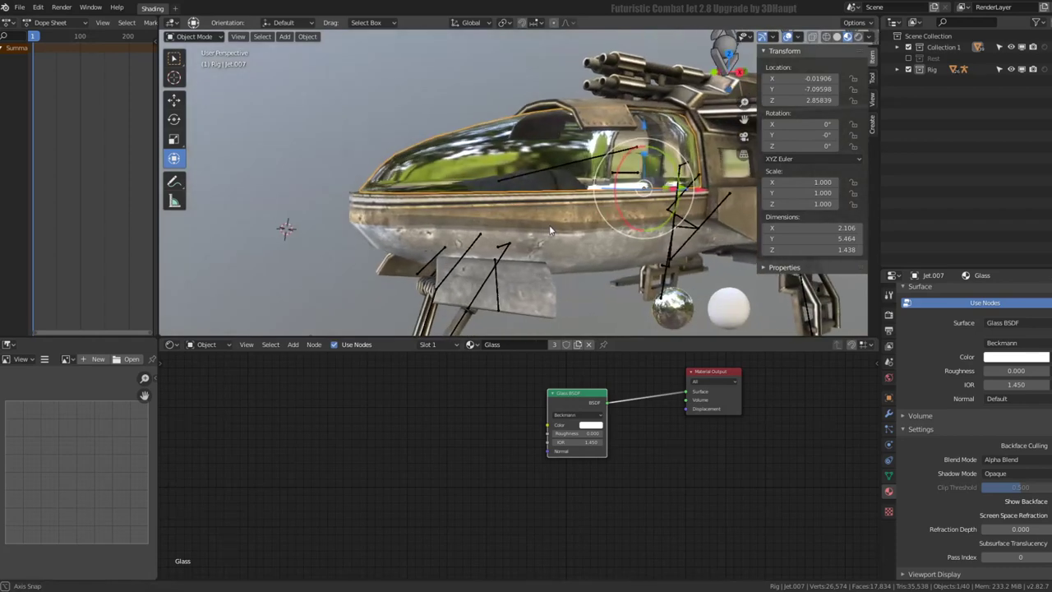
Step: Light the Material Preview with the Scene World
click(871, 37)
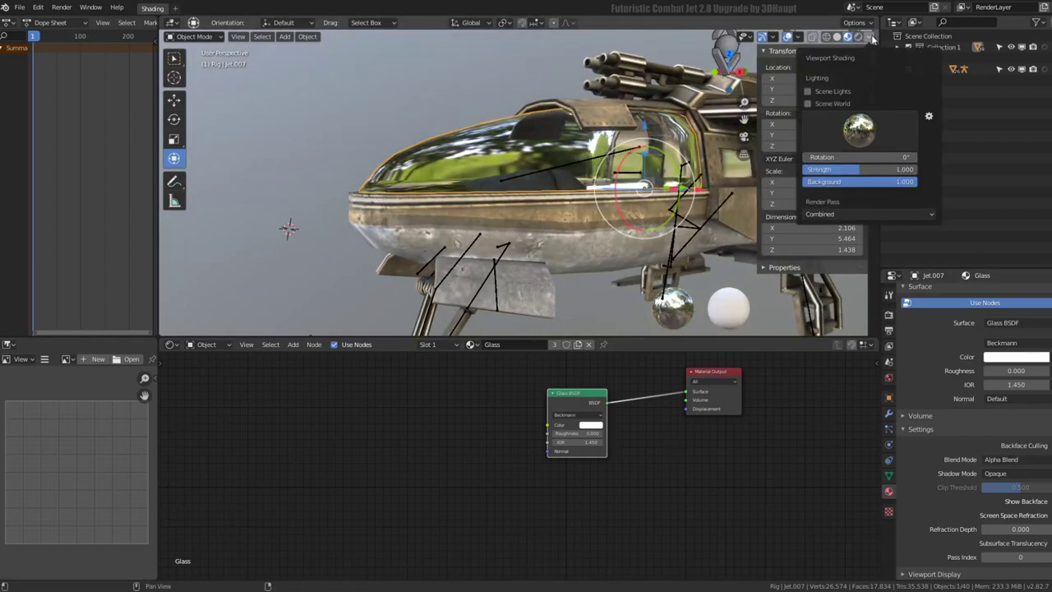
click(832, 103)
mouse_move(655, 99)
middle_down()
mouse_move(555, 143)
mouse_move(590, 165)
middle_up()
scroll(591, 166, down, 5)
Step: Add a plane and scale it up 33 times as a ground plane under the jet
key(shift+a)
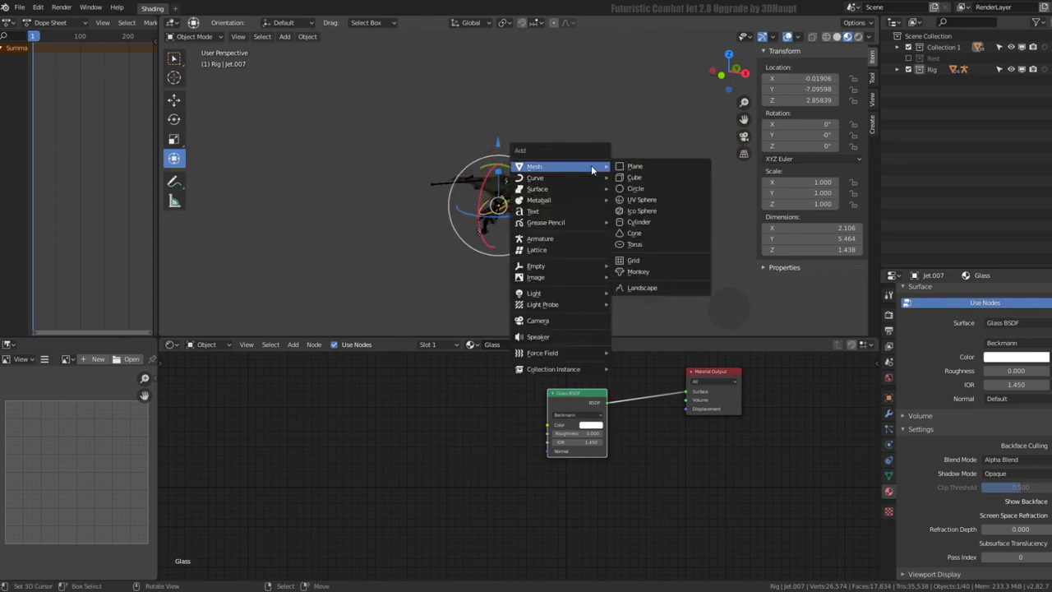
click(635, 166)
key(s)
click(326, 112)
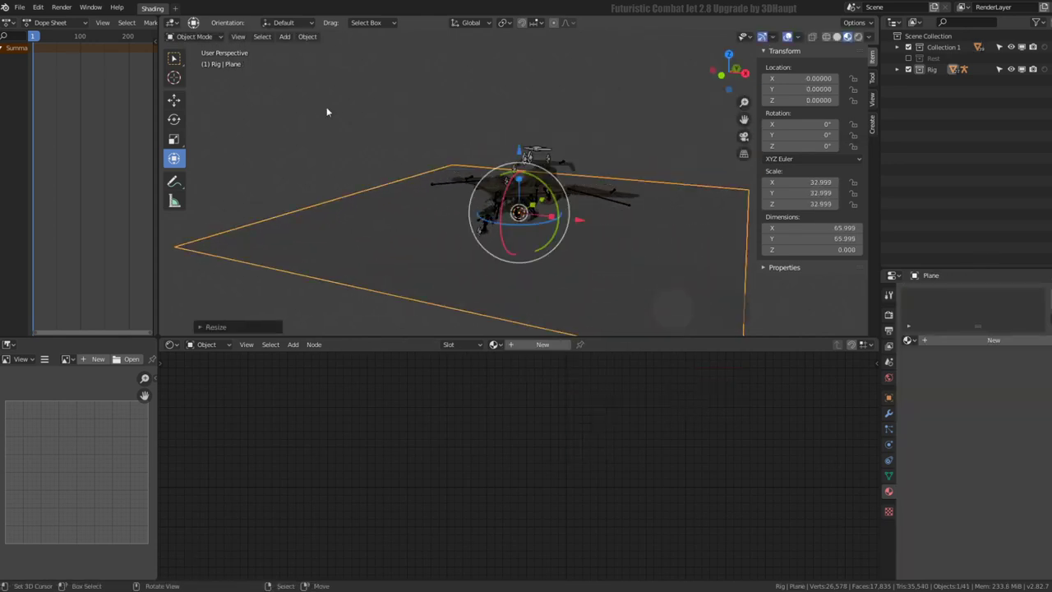
middle_drag(718, 237, 639, 194)
scroll(587, 160, up, 6)
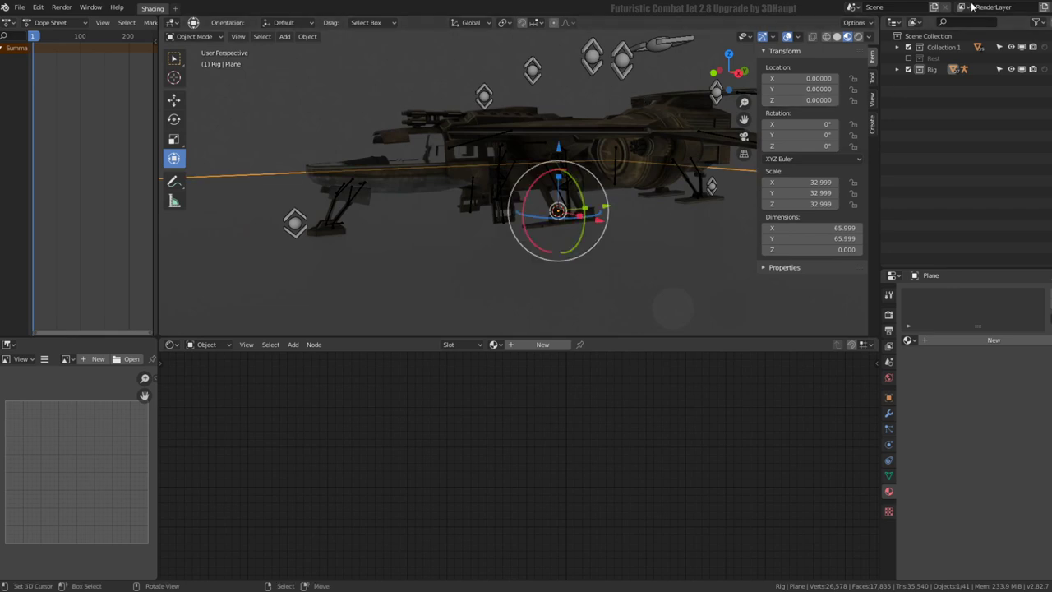
Step: Move the ground plane into the top-level Scene Collection
key(m)
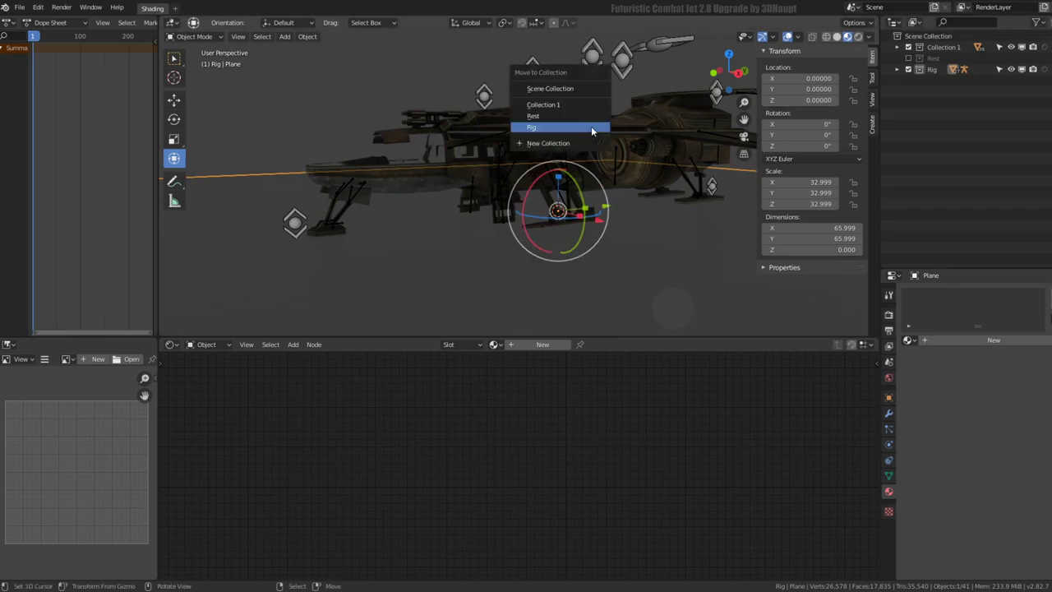
click(569, 84)
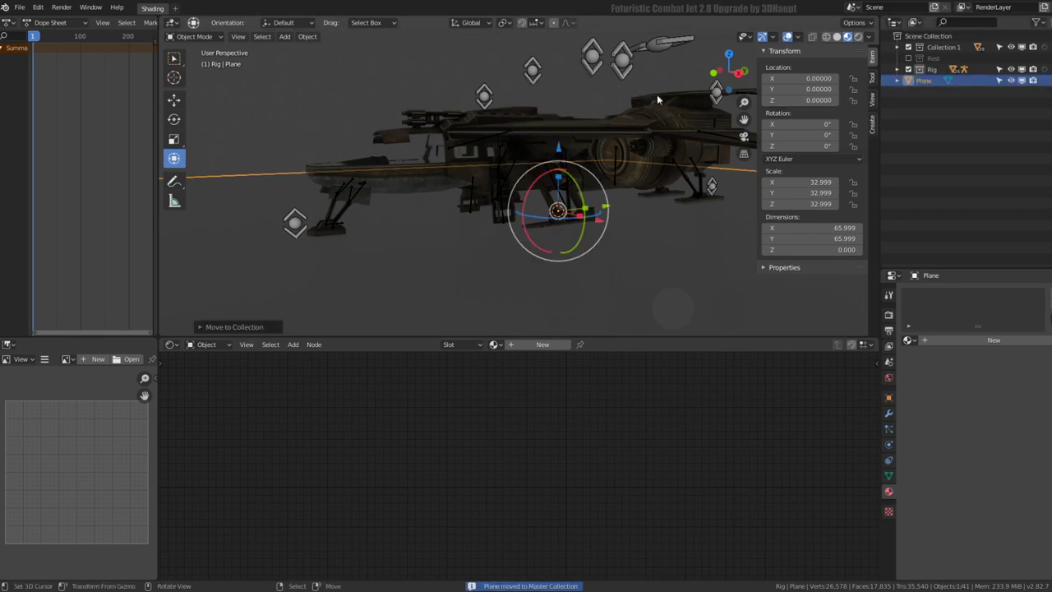
click(1010, 81)
click(1010, 81)
mouse_move(526, 198)
middle_down()
mouse_move(629, 194)
mouse_move(590, 190)
mouse_move(689, 104)
mouse_move(639, 153)
middle_up()
scroll(639, 153, down, 3)
key(shift+a)
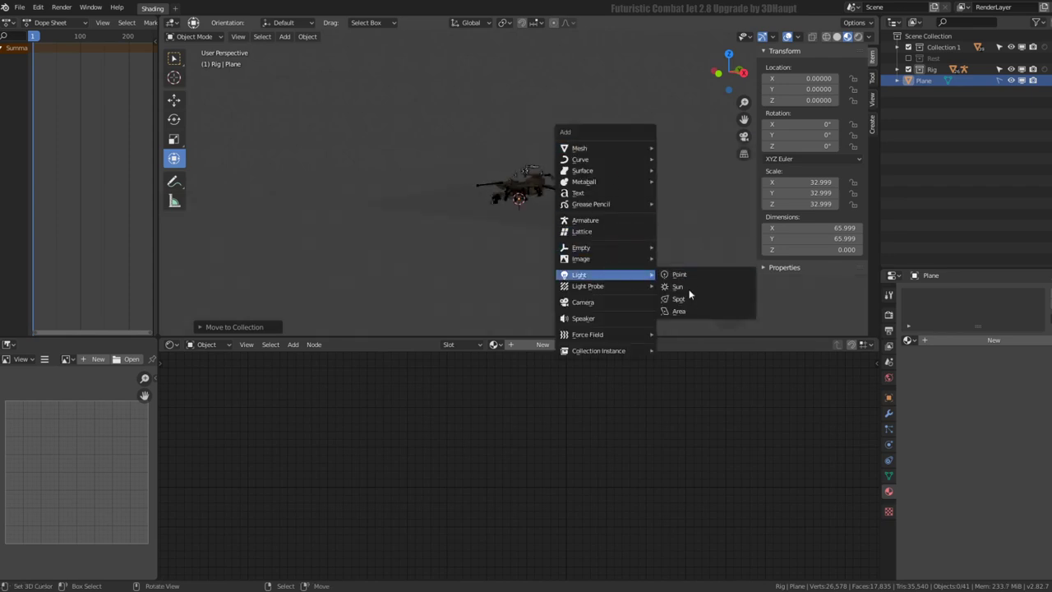
Step: Add a sun light, then move and rotate it to about 38.8°, −4.9°, 33.9° over the jet
click(688, 287)
mouse_move(593, 178)
middle_down()
mouse_move(570, 173)
mouse_move(556, 230)
middle_up()
key(g)
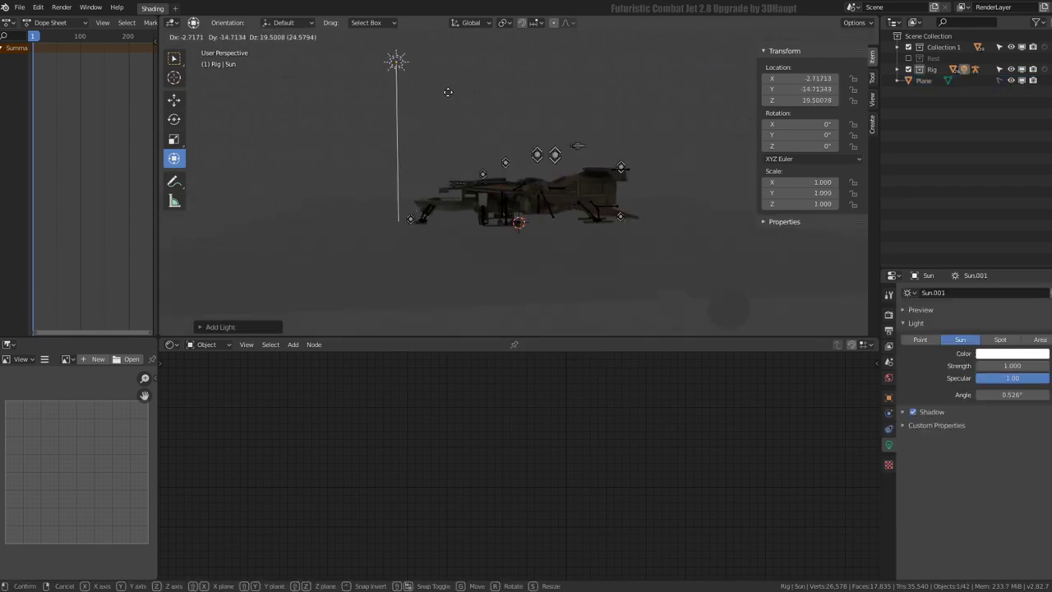
click(446, 101)
drag(399, 123, 565, 130)
mouse_move(564, 131)
middle_down()
mouse_move(615, 132)
mouse_move(512, 259)
mouse_move(590, 124)
middle_up()
key(r)
click(512, 251)
key(g)
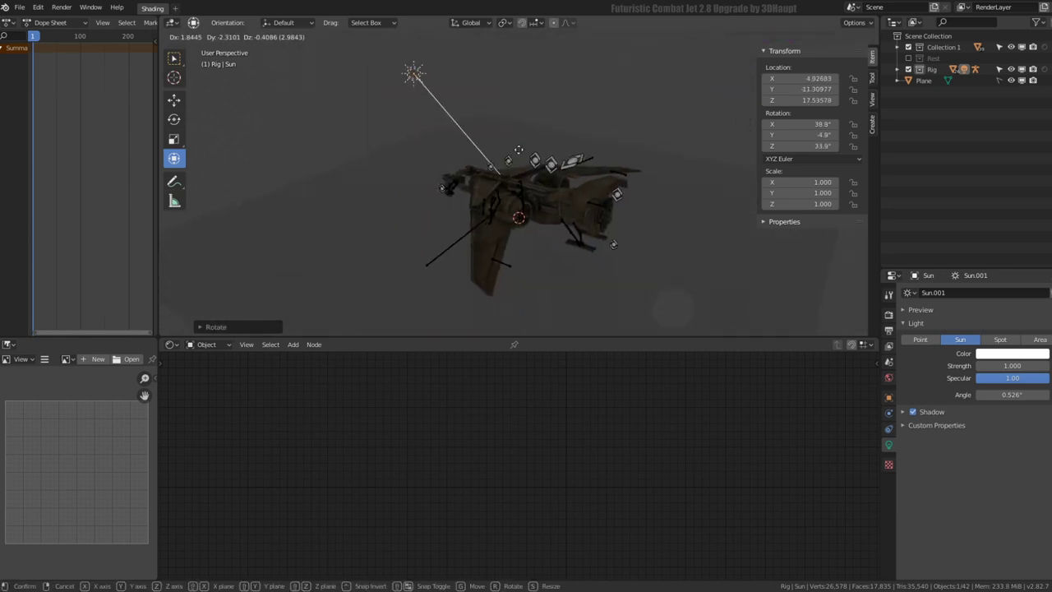
click(519, 151)
Step: Light the preview with the Scene Lights, then switch the viewport to Solid shading
click(868, 37)
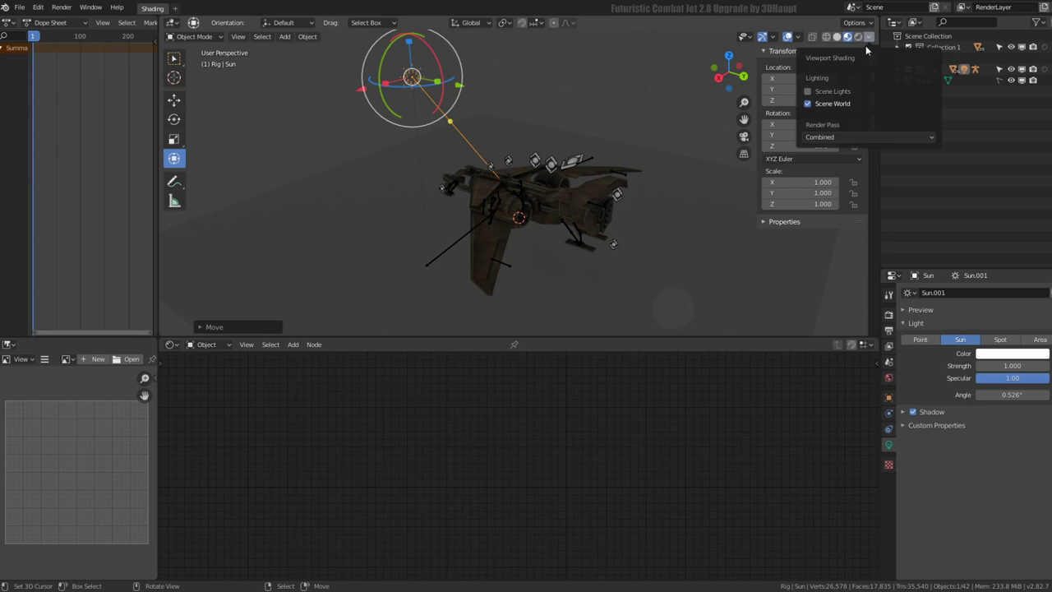
click(809, 92)
mouse_move(559, 214)
middle_down()
mouse_move(559, 152)
mouse_move(574, 149)
mouse_move(344, 139)
mouse_move(431, 125)
mouse_move(488, 139)
mouse_move(451, 143)
mouse_move(527, 244)
mouse_move(659, 150)
middle_up()
scroll(559, 152, up, 3)
scroll(455, 137, up, 3)
click(451, 143)
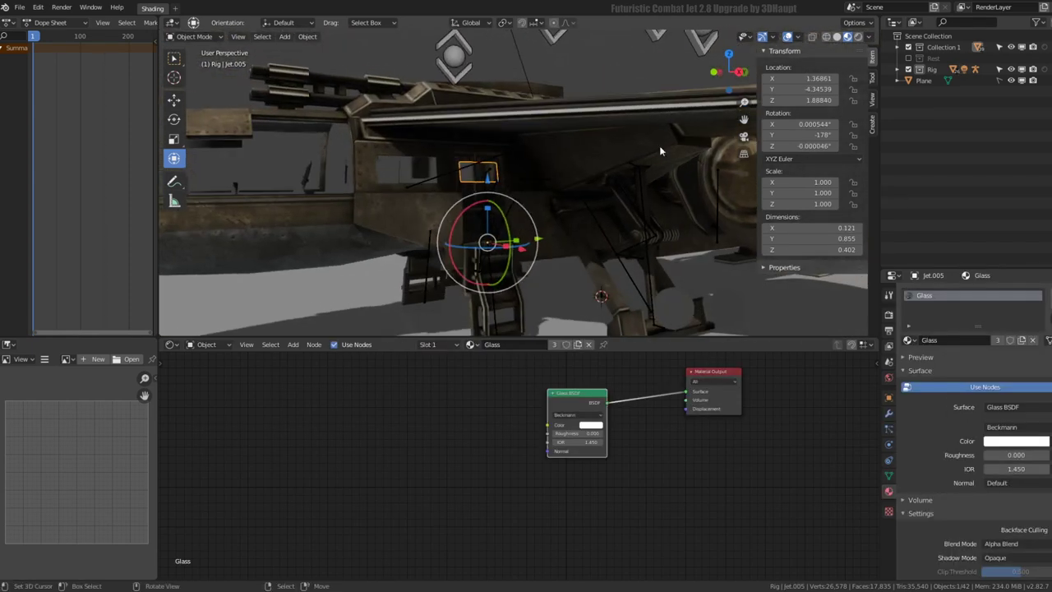
click(836, 37)
Step: Select the jet's rig and show its Armature properties
scroll(608, 206, down, 3)
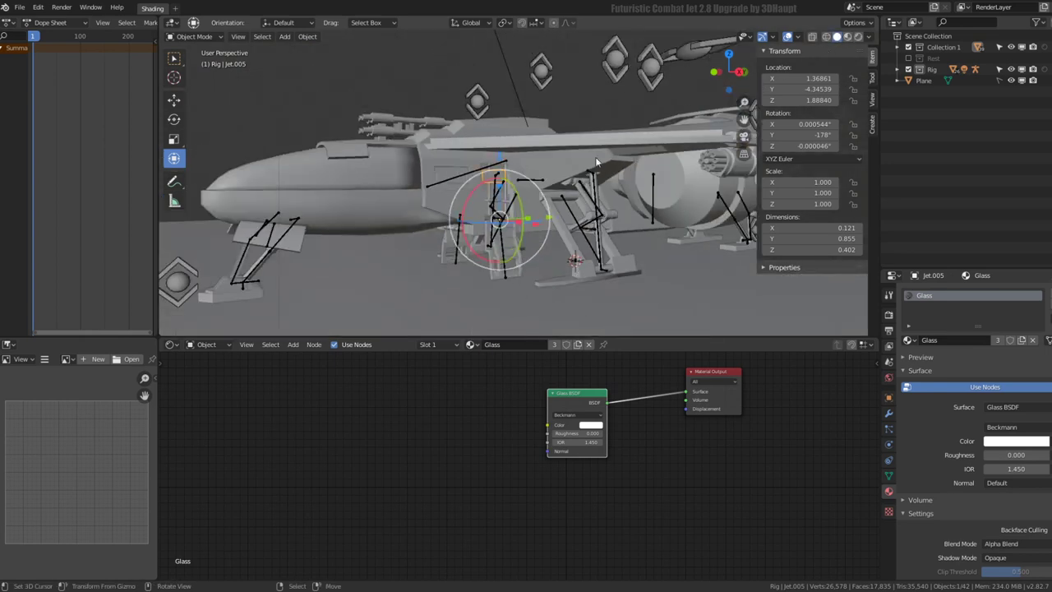
middle_drag(608, 205, 618, 209)
click(619, 208)
click(618, 209)
click(607, 204)
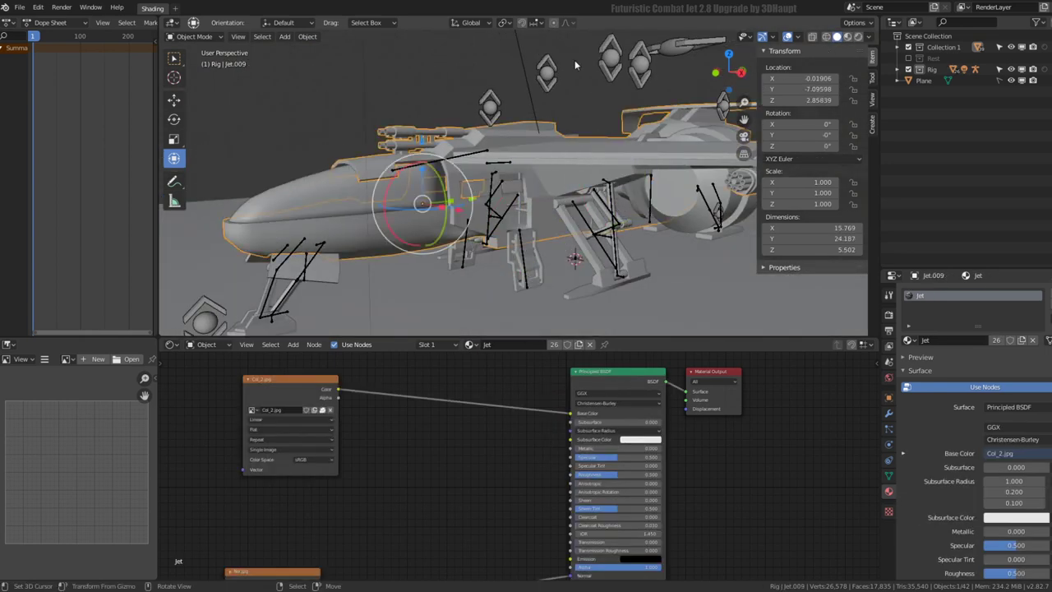
click(546, 71)
click(888, 443)
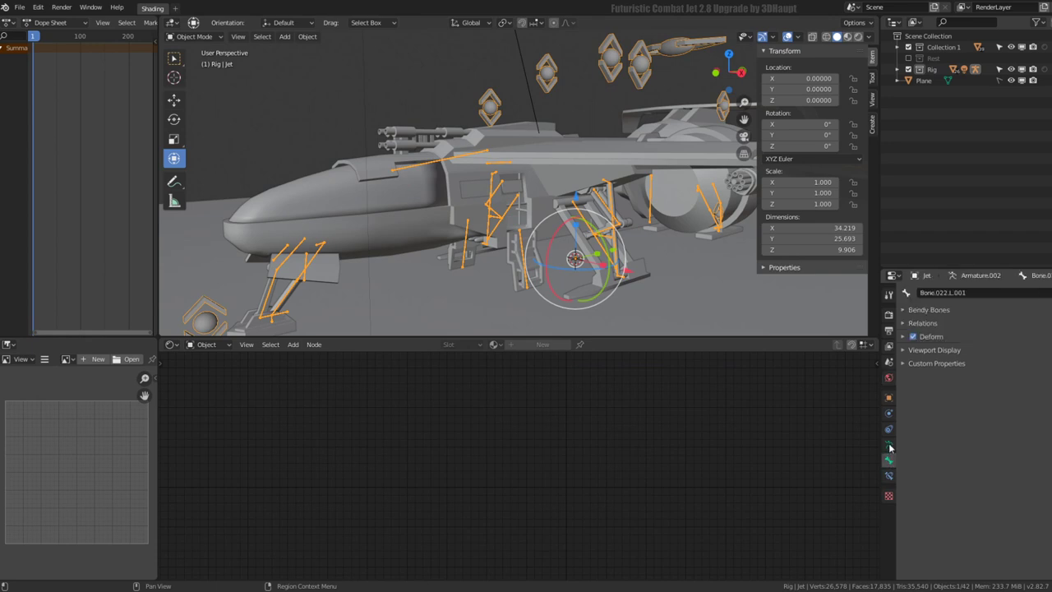
scroll(589, 175, up, 5)
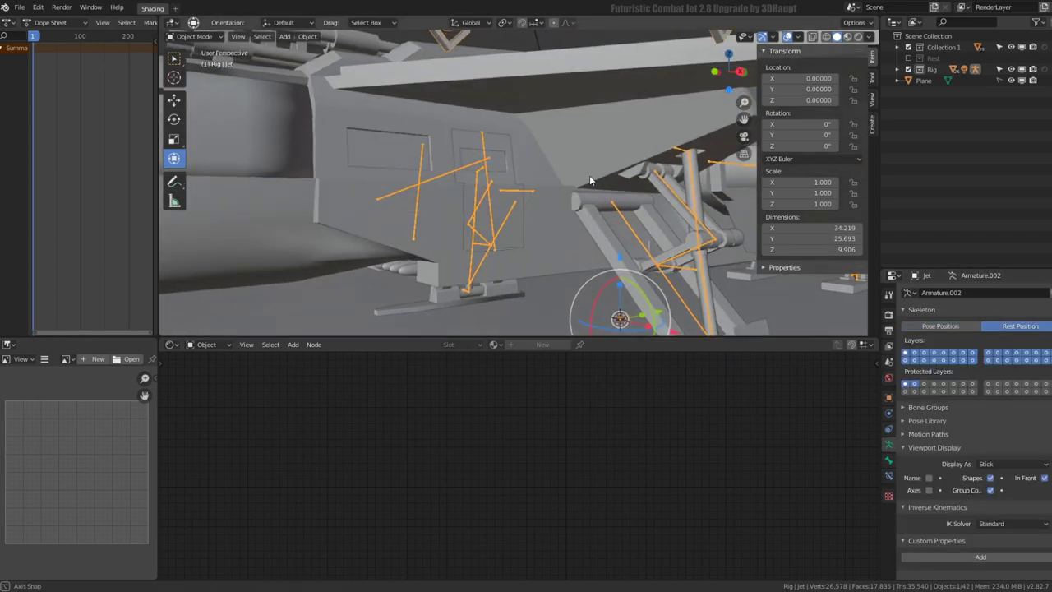
Step: Select the access window with the rig, enter Pose Mode and pick the bone behind it
middle_drag(590, 175, 518, 148)
click(515, 147)
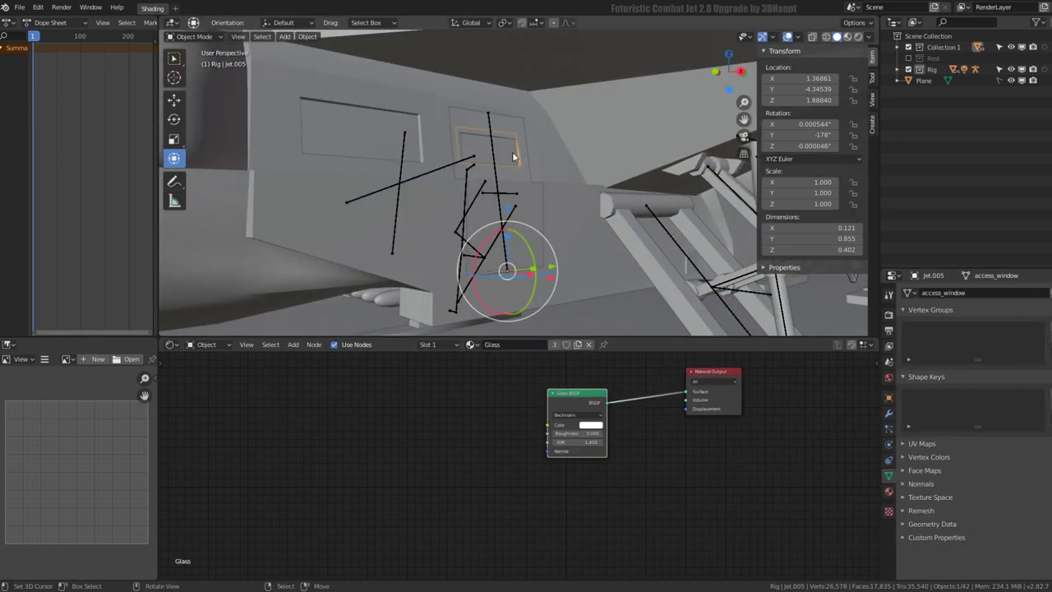
shift+click(498, 134)
shift+click(492, 132)
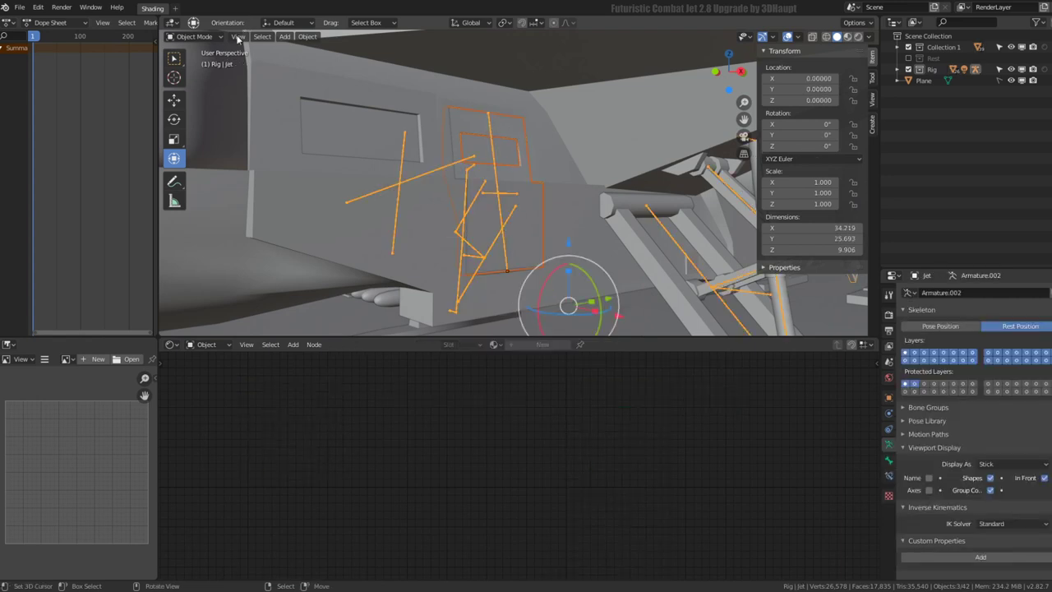
click(216, 37)
click(210, 70)
click(495, 145)
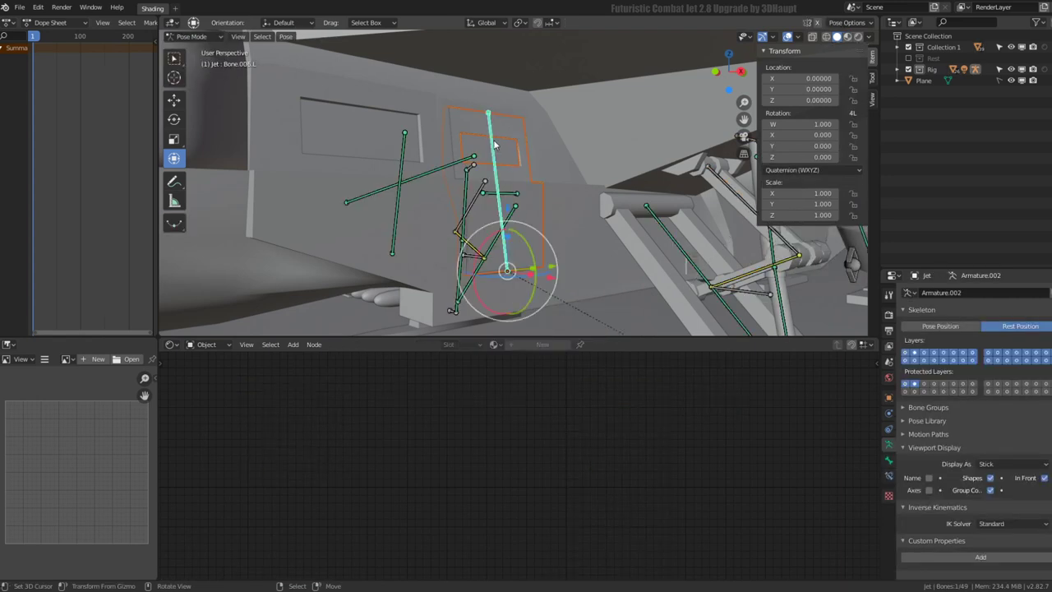
key(ctrl+Tab)
Step: Select the front window pane together with the rig and enter Pose Mode
click(352, 134)
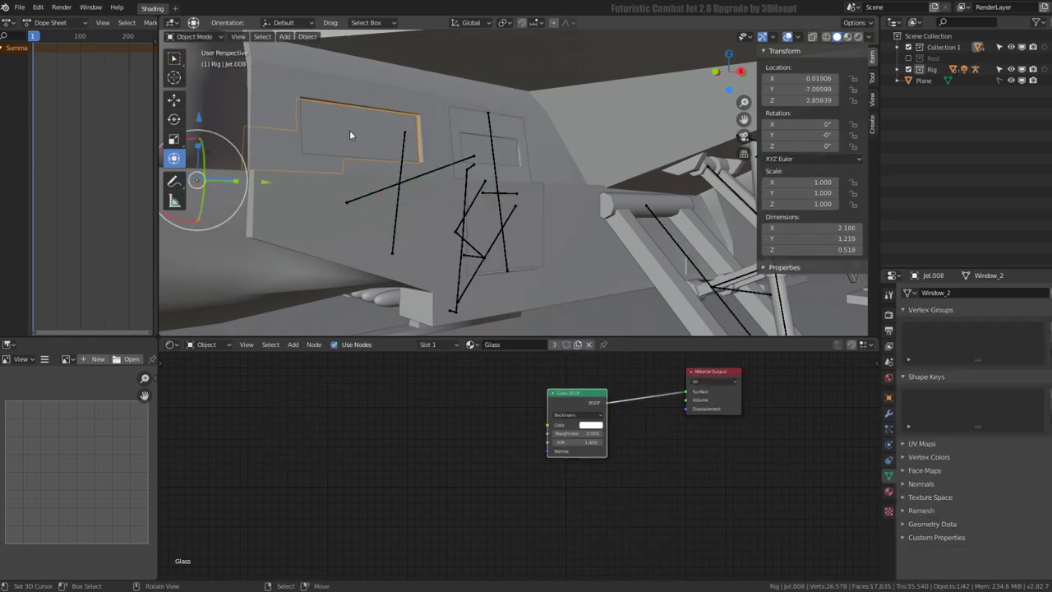
scroll(401, 131, down, 3)
scroll(401, 132, up, 3)
shift+click(342, 151)
shift+middle_drag(341, 152, 620, 275)
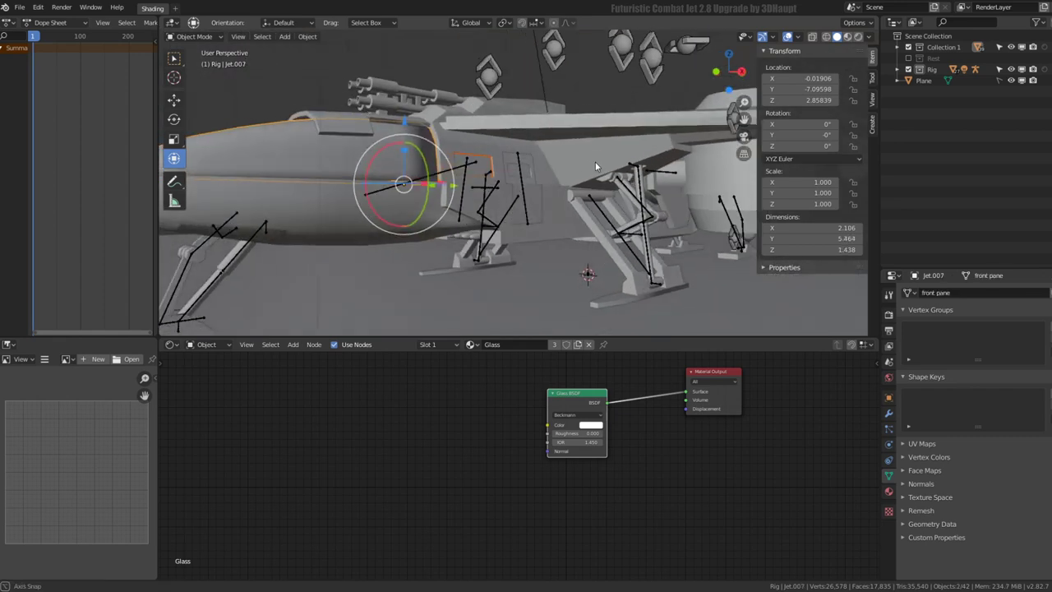
click(586, 275)
key(ctrl+Tab)
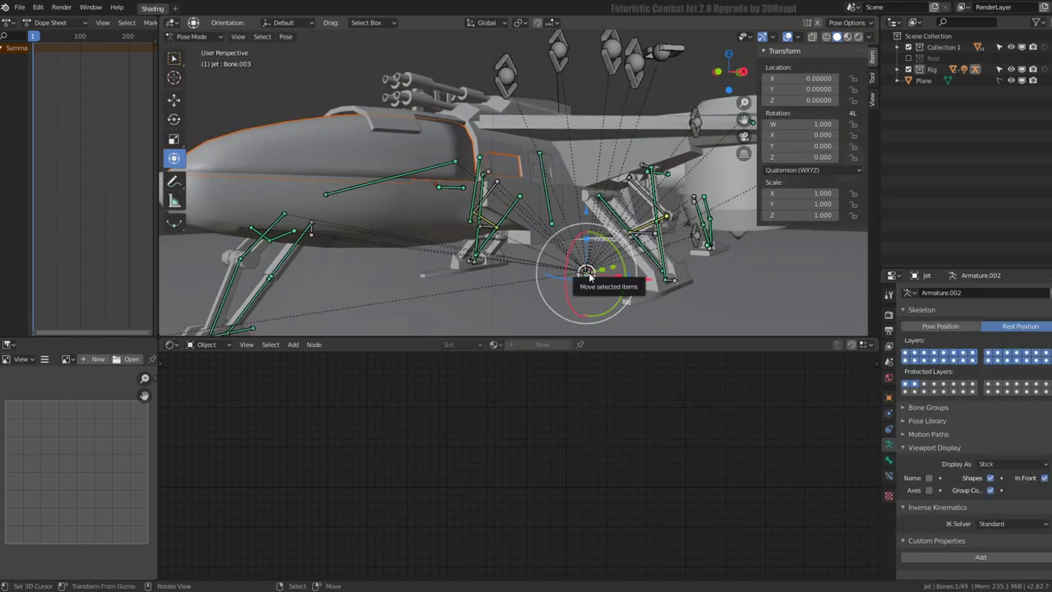
key(ctrl+Tab)
click(435, 139)
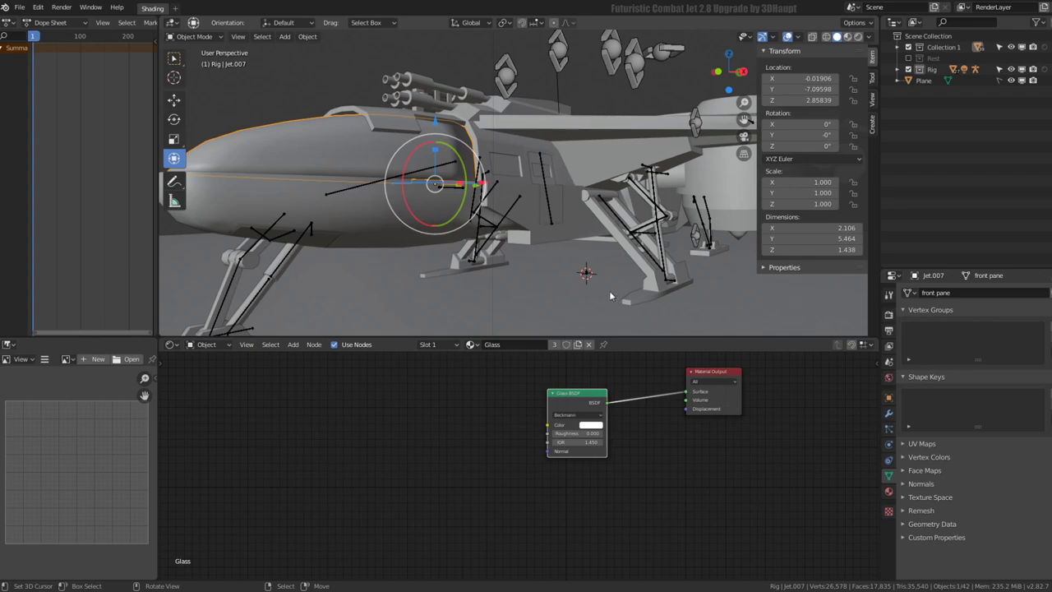
click(591, 279)
key(ctrl+Tab)
Step: Switch the armature from Rest Position to Pose Position and test moving the bone
key(r)
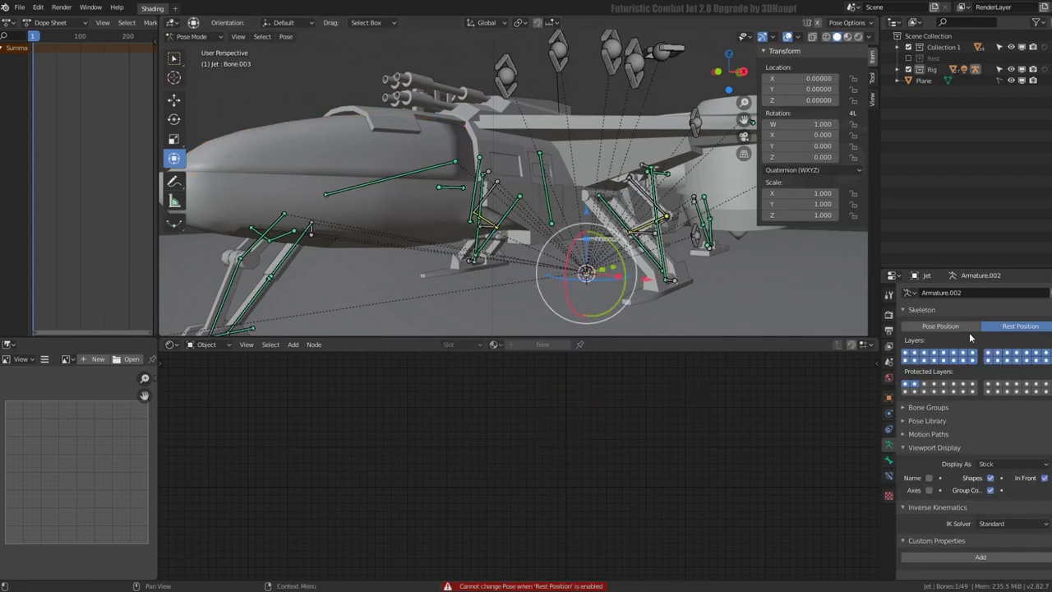
click(969, 331)
mouse_move(575, 205)
middle_down()
mouse_move(684, 162)
mouse_move(715, 198)
middle_up()
key(g)
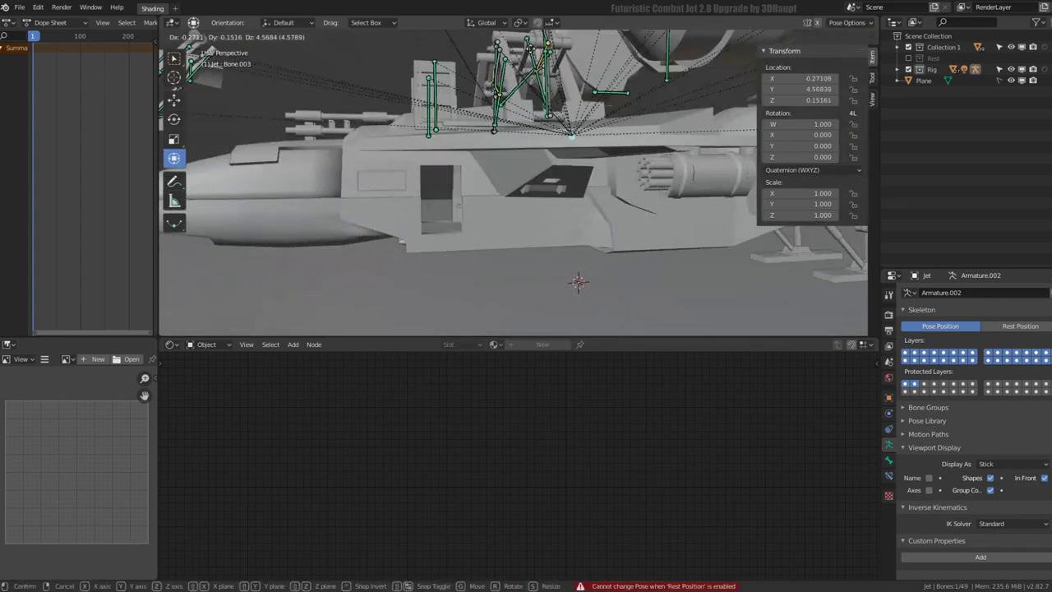
key(Escape)
middle_drag(575, 280, 558, 195)
mouse_move(687, 215)
middle_down()
mouse_move(585, 162)
mouse_move(478, 169)
middle_up()
key(Escape)
Step: Return to Object Mode and select the main hull, nose canopy and front pane
key(ctrl+Tab)
click(493, 172)
shift+click(311, 185)
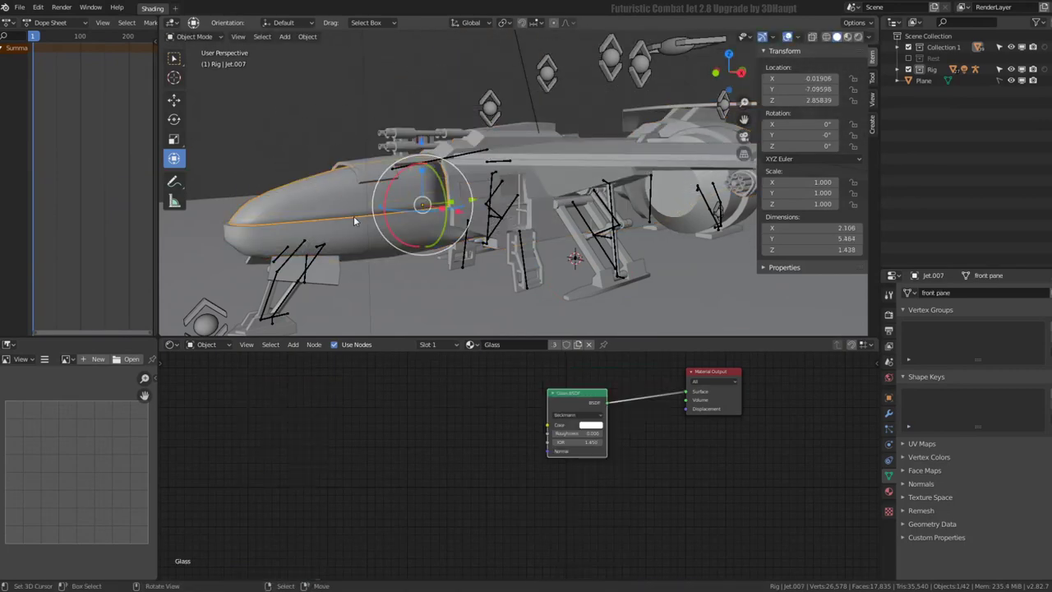
shift+click(381, 241)
Step: Add the rig to the selection and parent the selected parts to its active bone in Pose Mode
middle_drag(577, 275, 576, 258)
click(576, 258)
key(ctrl+Tab)
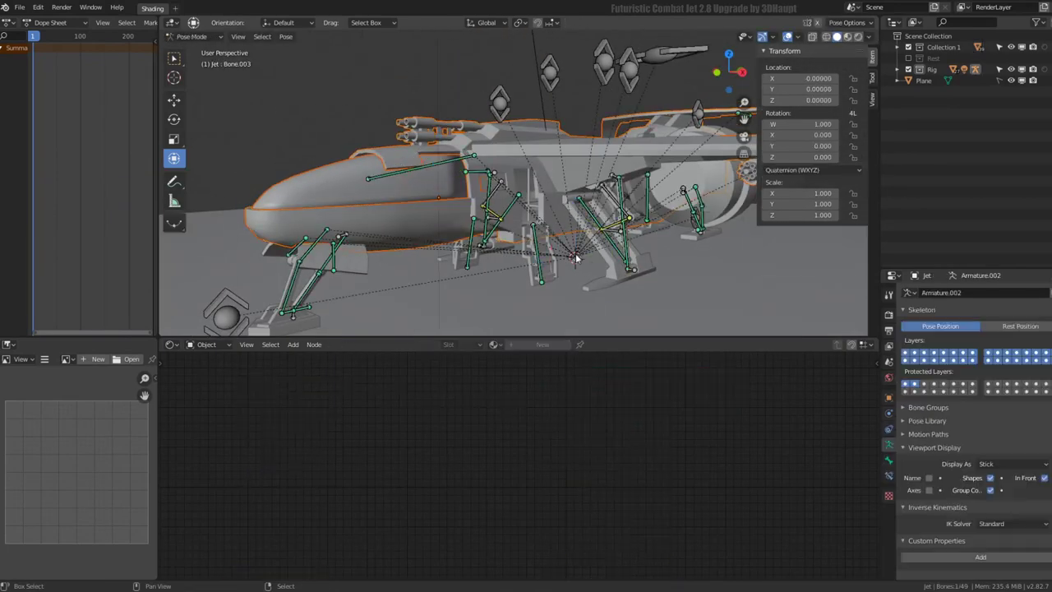
key(ctrl+p)
click(575, 257)
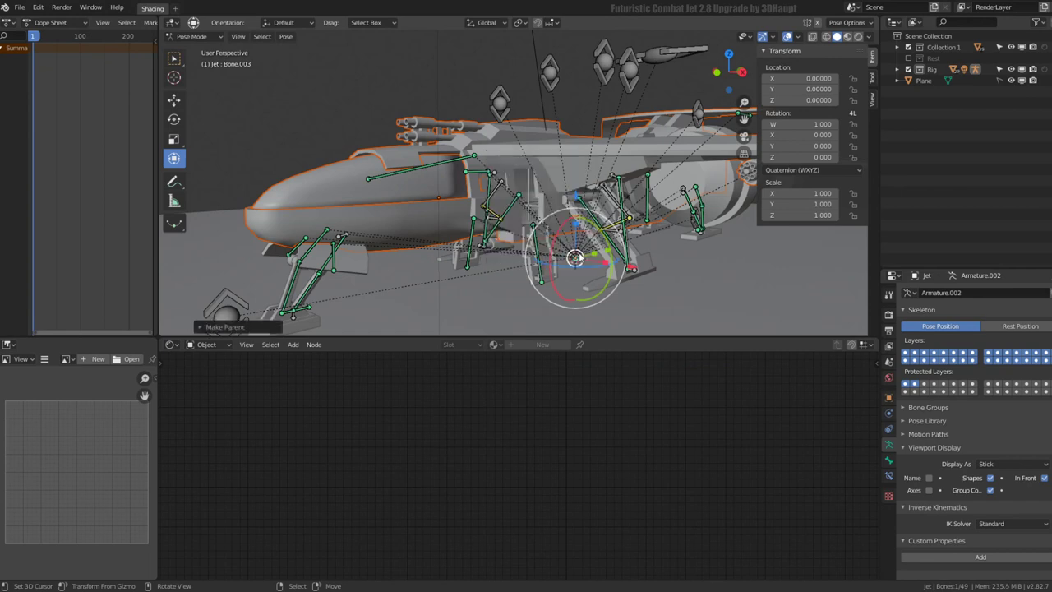
Step: Check the rig in Rest Position, then stretch the nose bone's control shape to about 2.25 along Y
click(996, 323)
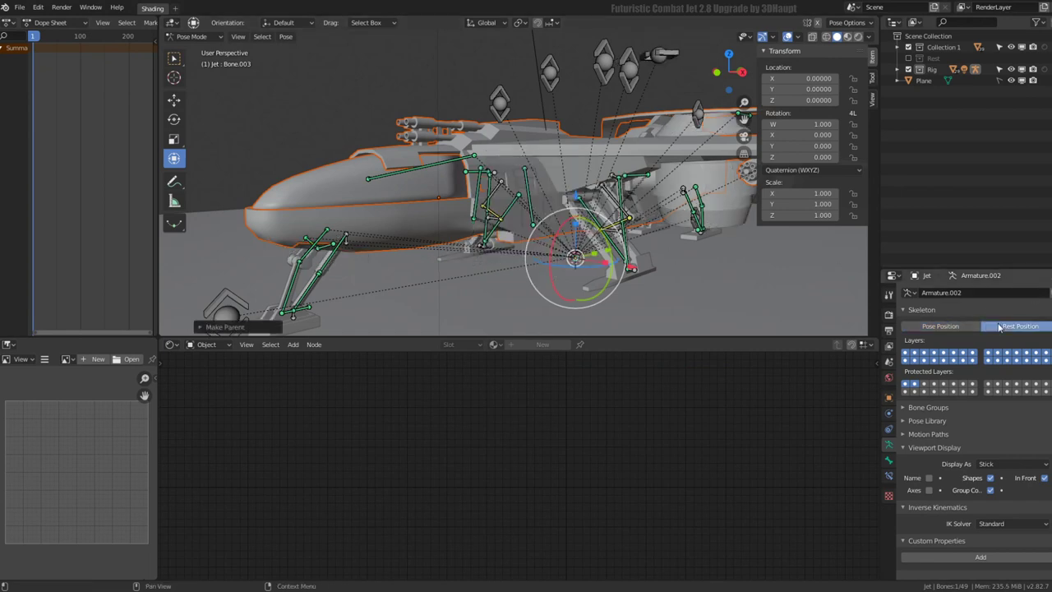
click(935, 328)
scroll(308, 258, down, 1)
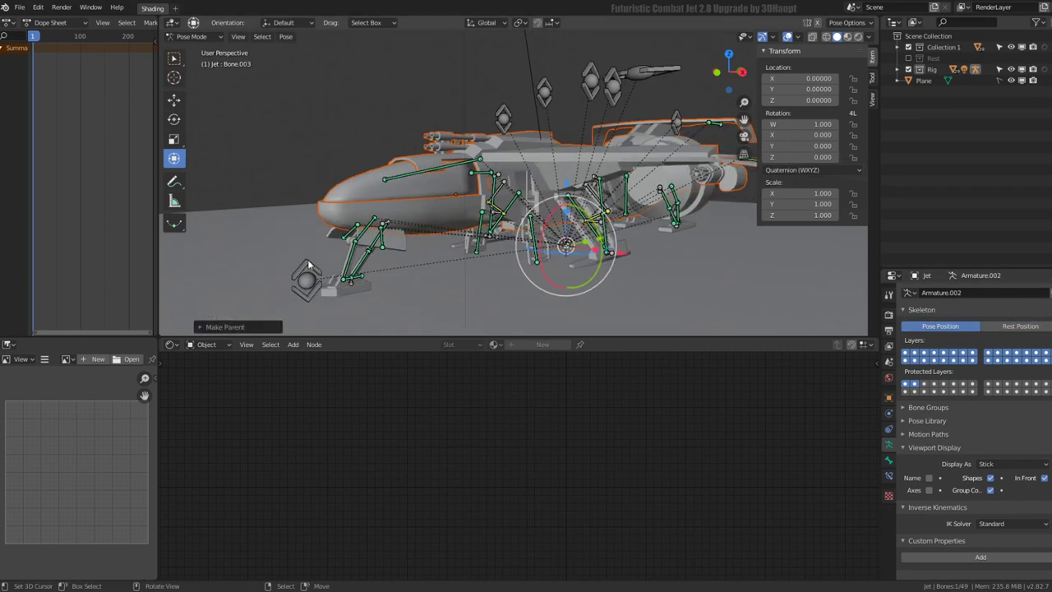
middle_drag(384, 211, 444, 168)
key(s)
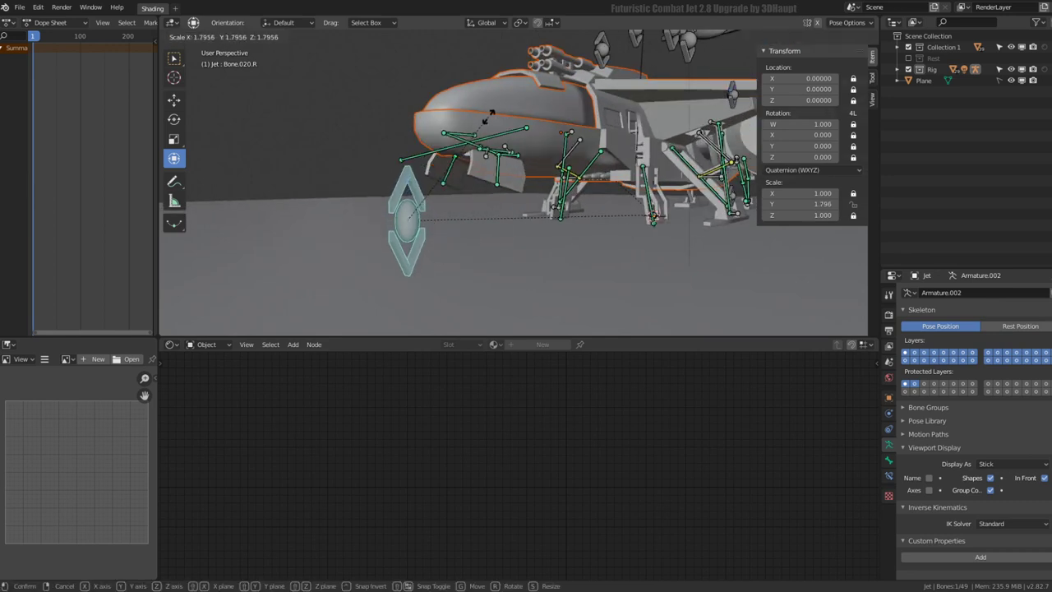
click(518, 99)
mouse_move(518, 99)
middle_down()
mouse_move(432, 106)
mouse_move(636, 143)
middle_up()
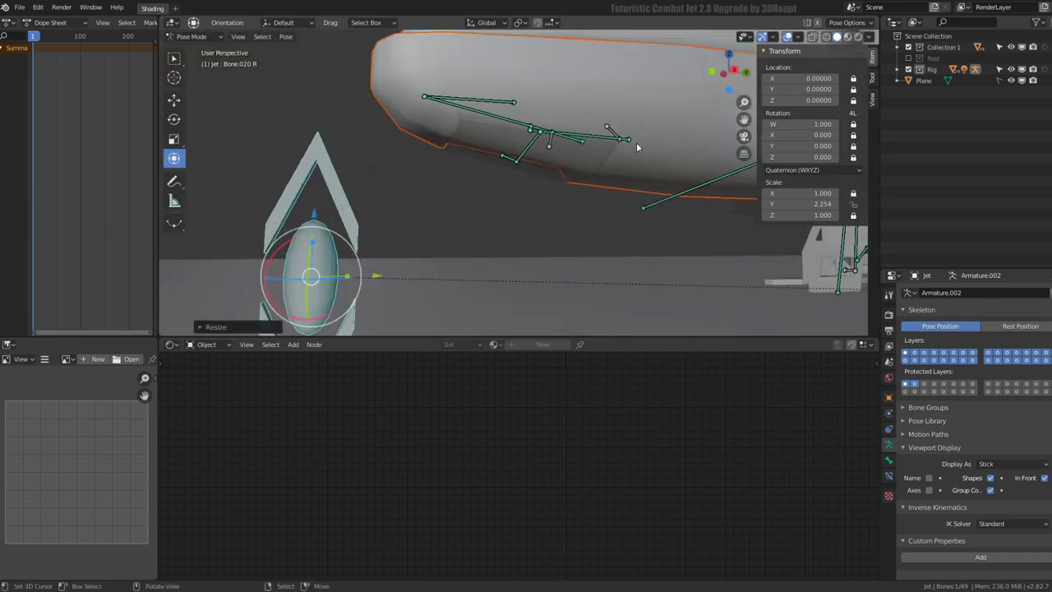
Step: Switch viewport shading to Material Preview to see the jet's textured materials
click(847, 37)
scroll(822, 49, down, 3)
middle_drag(633, 121, 926, 257)
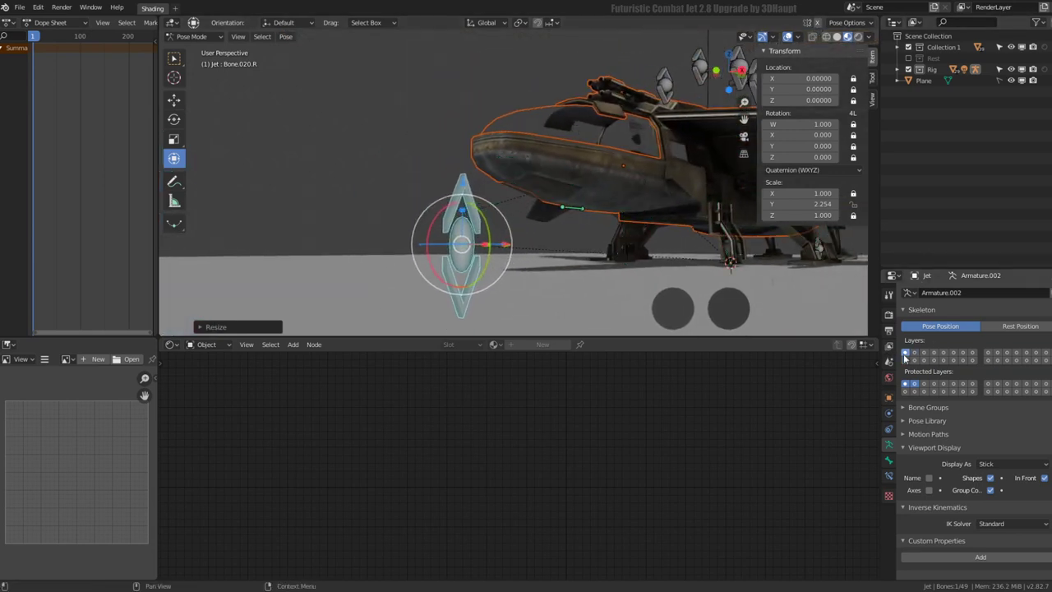
Step: Shrink the nose bone's control shape and lengthen the Bone.023.L.001 shape
key(s)
click(574, 177)
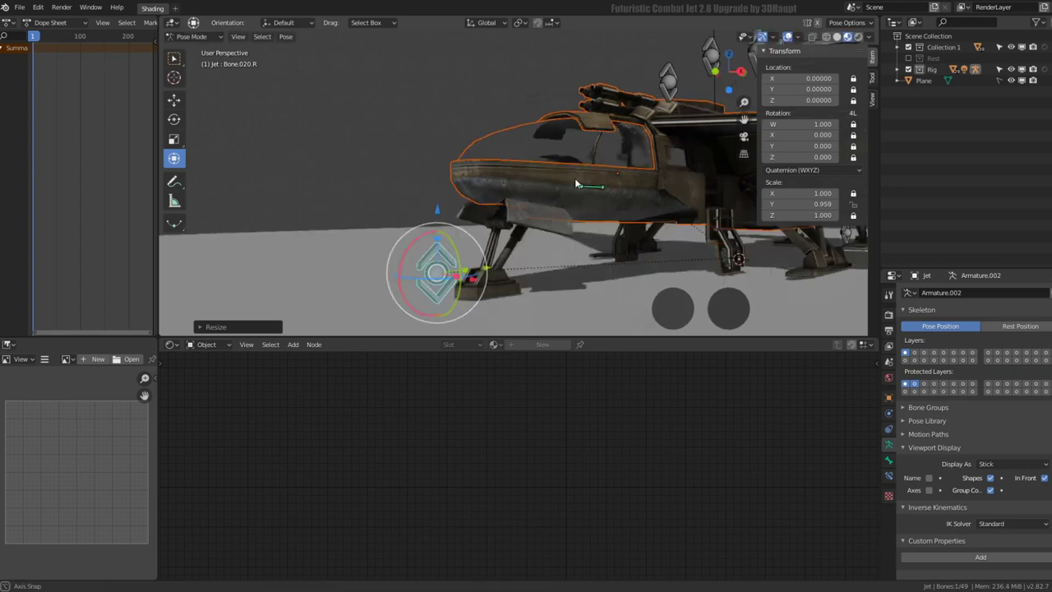
mouse_move(574, 177)
middle_down()
mouse_move(601, 75)
mouse_move(607, 176)
middle_up()
click(555, 99)
key(s)
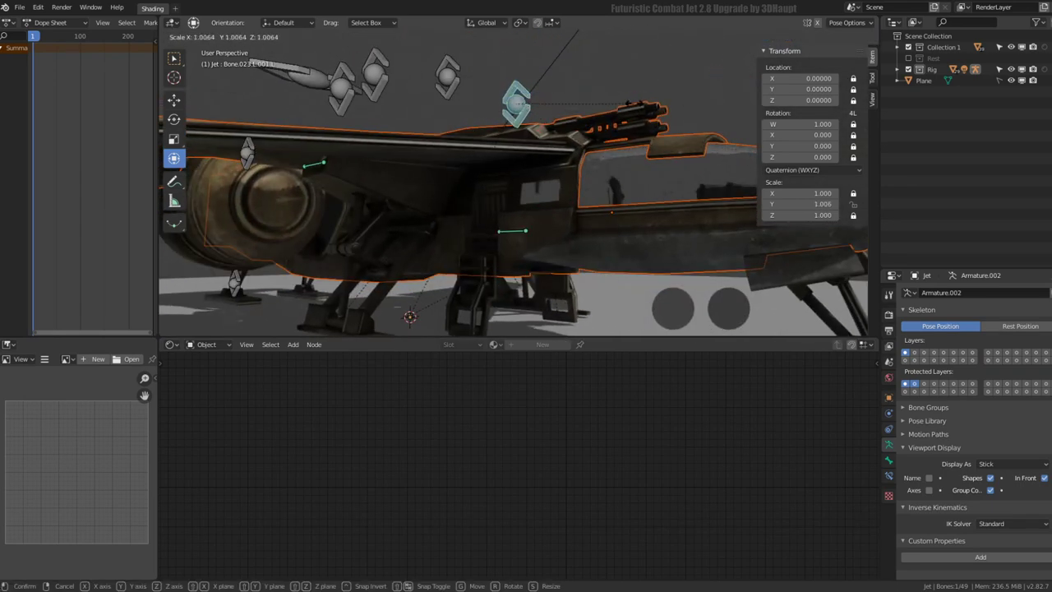
click(534, 139)
middle_drag(534, 139, 564, 126)
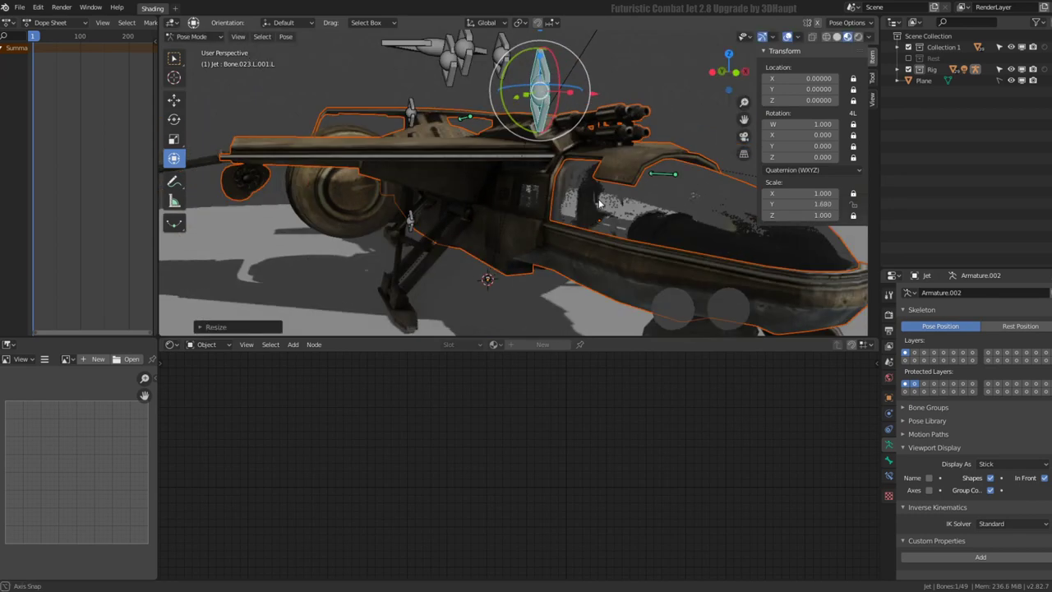
Step: Resize the Bone.021.L shape, cancel a Bone.022.L.002 resize, and enlarge the Bone.022.L.003 shape
click(502, 88)
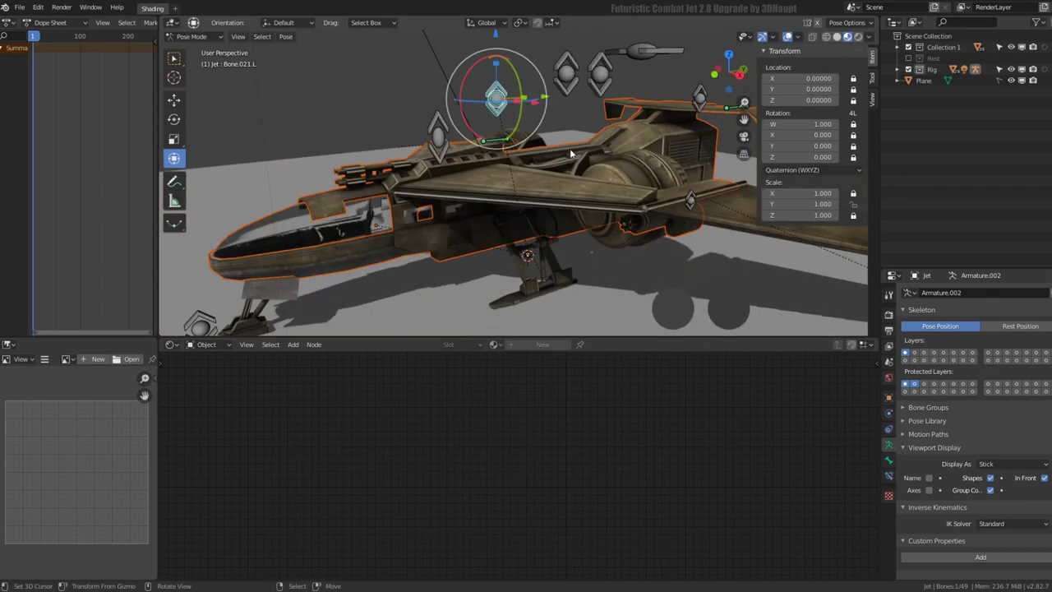
key(s)
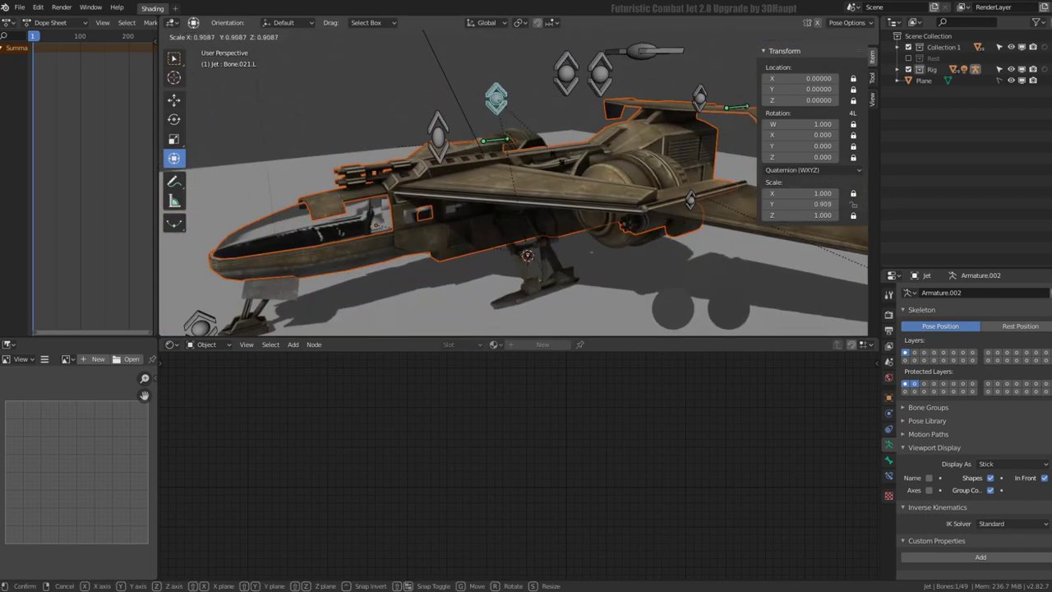
click(662, 164)
middle_drag(663, 164, 691, 180)
click(550, 109)
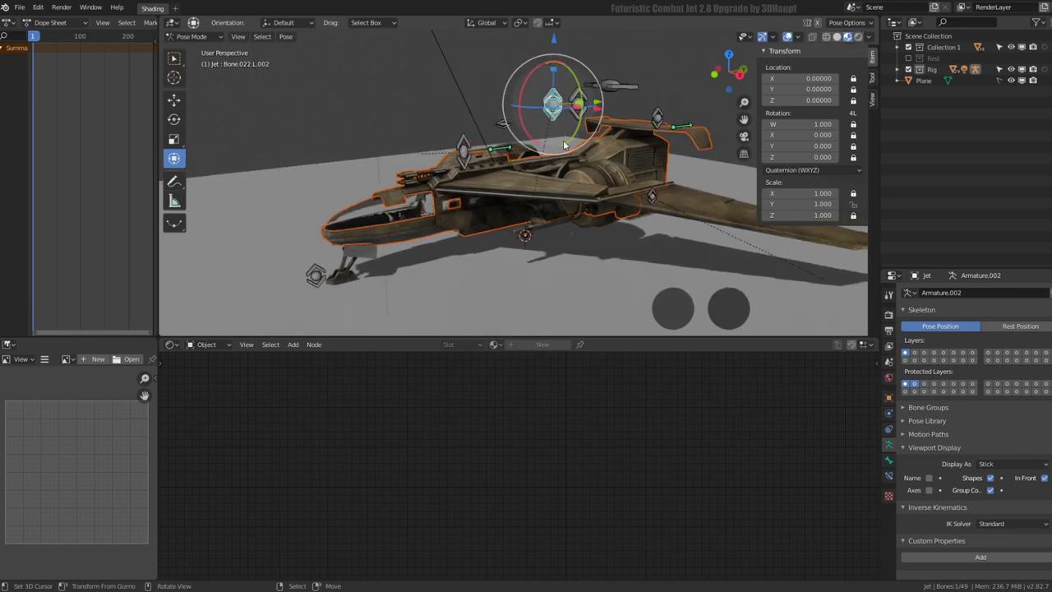
key(s)
key(Escape)
middle_drag(551, 107, 576, 100)
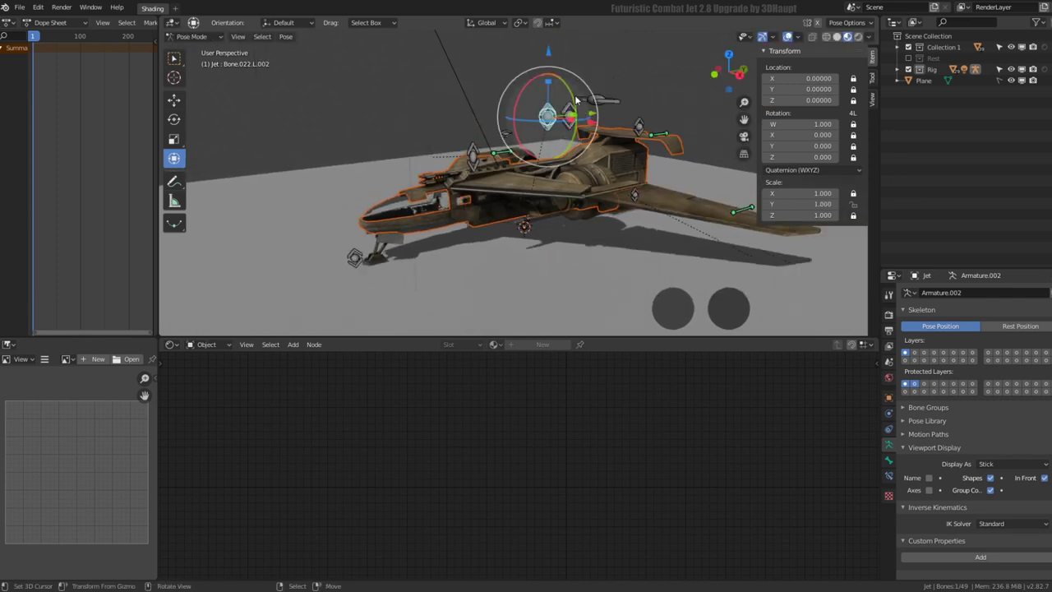
key(s)
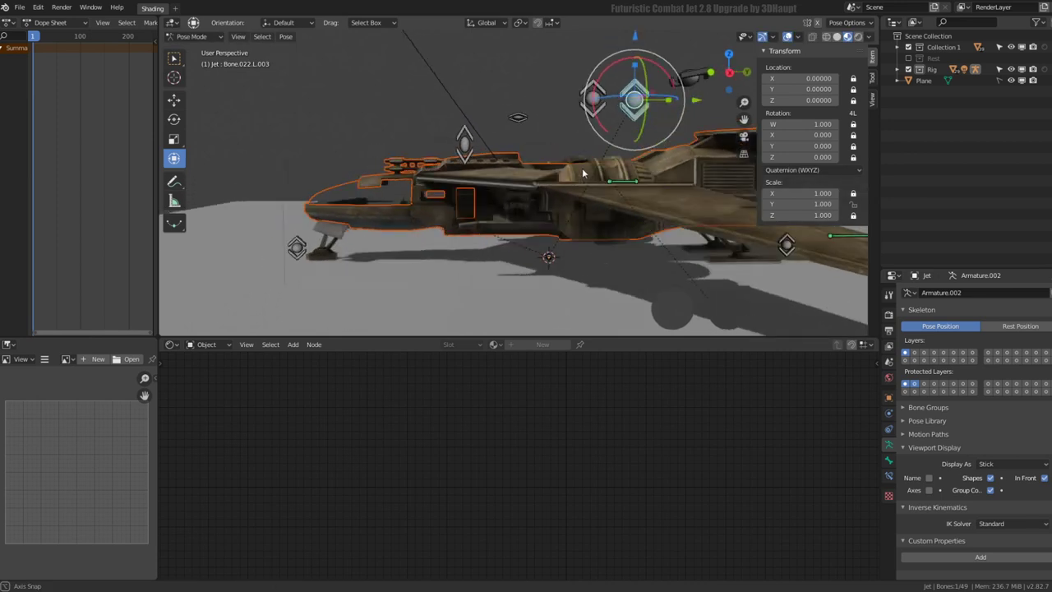
middle_drag(615, 219, 616, 273)
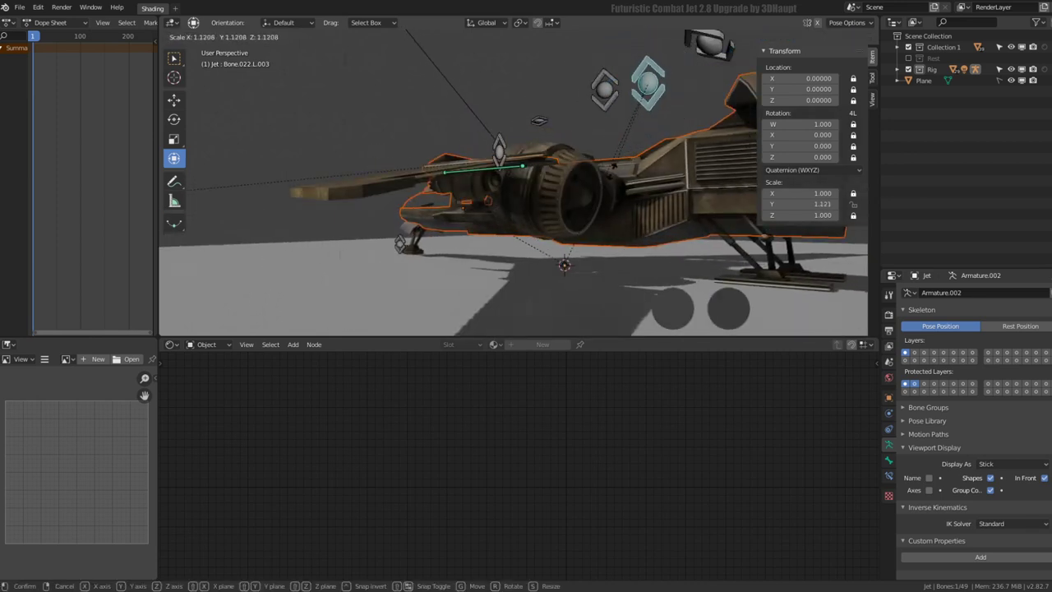
click(663, 106)
Step: Shrink the Bone.022.L shape, cancel another Bone.022.L.002 resize, and select Bone.022.L.001 at the rear engines
scroll(663, 105, down, 3)
click(657, 97)
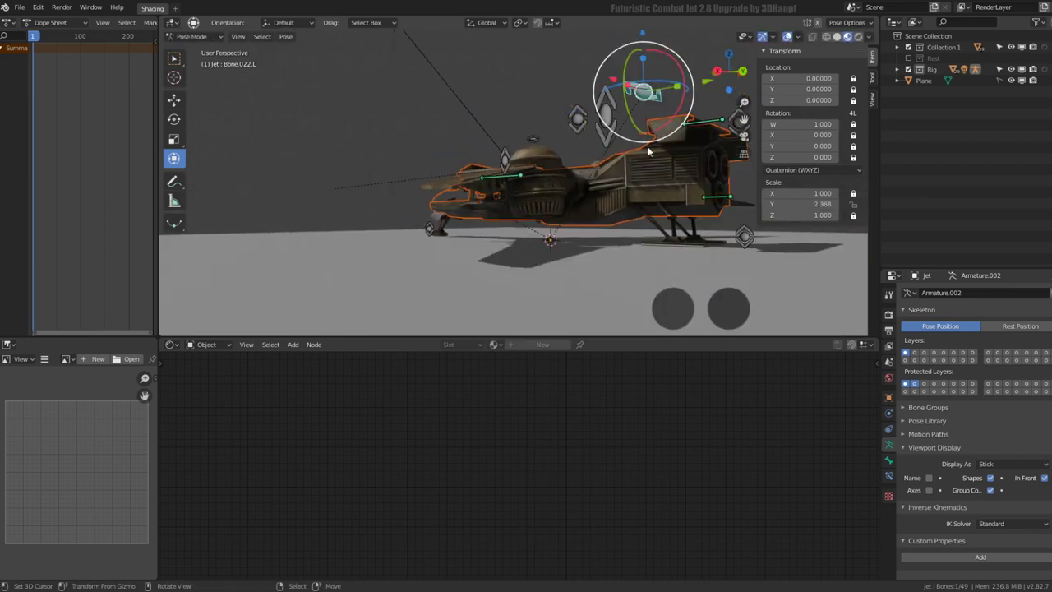
key(s)
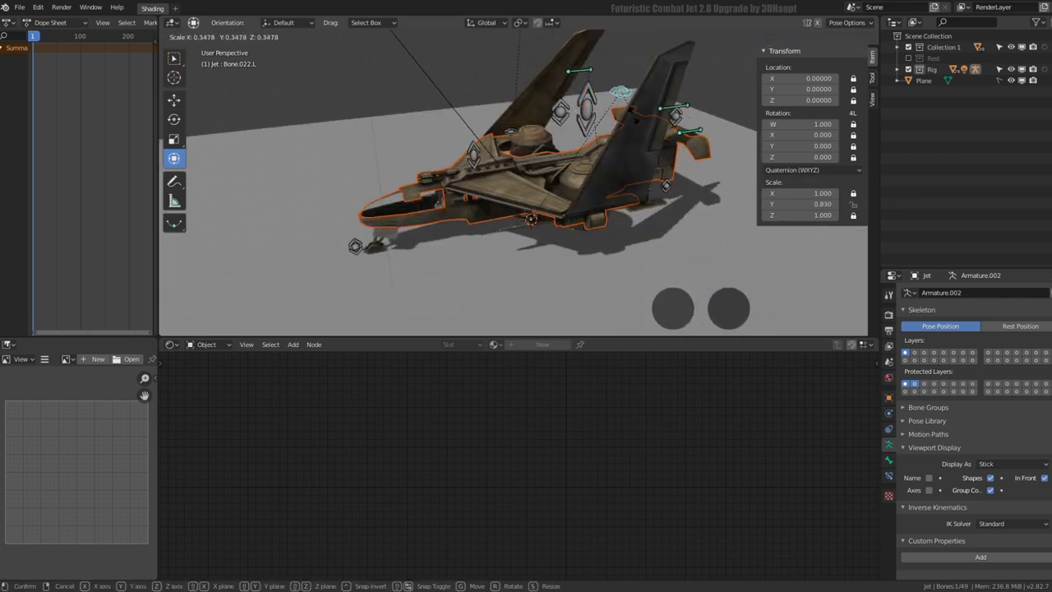
click(618, 128)
middle_drag(617, 127, 619, 118)
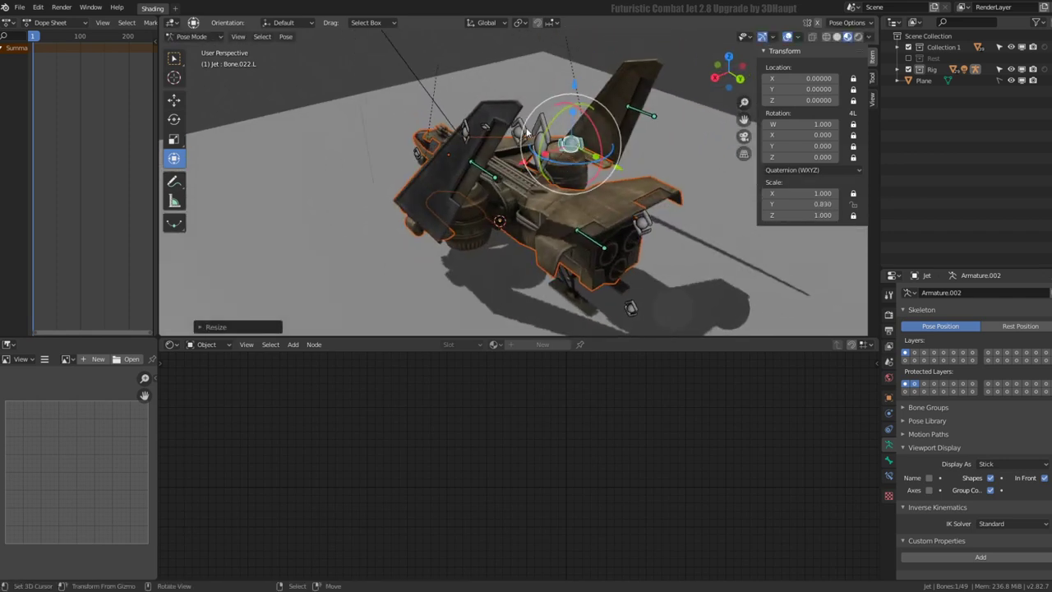
click(518, 123)
key(s)
right_click(623, 230)
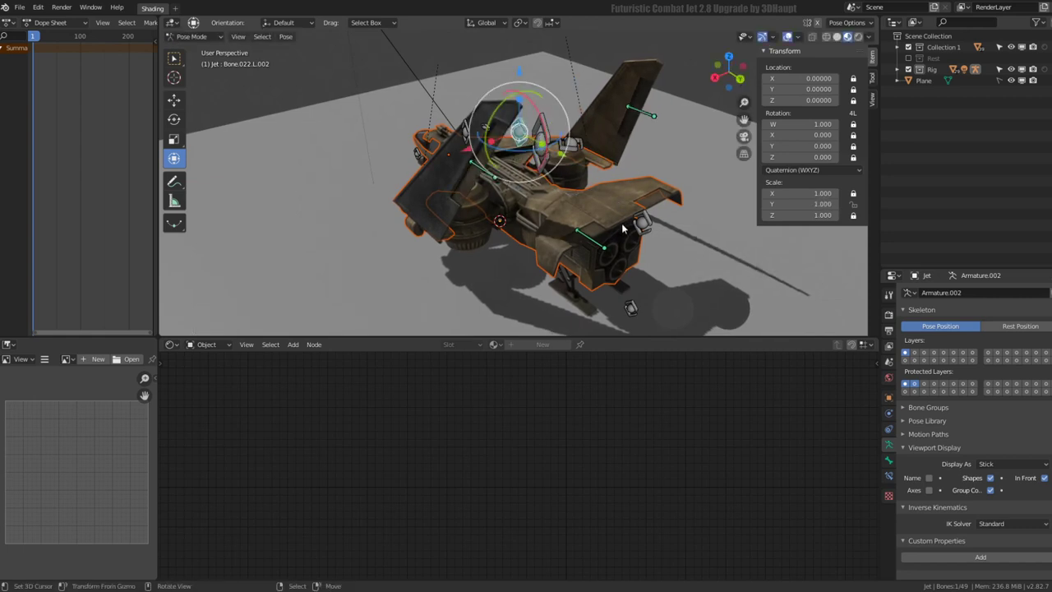
middle_drag(643, 226, 618, 208)
click(618, 208)
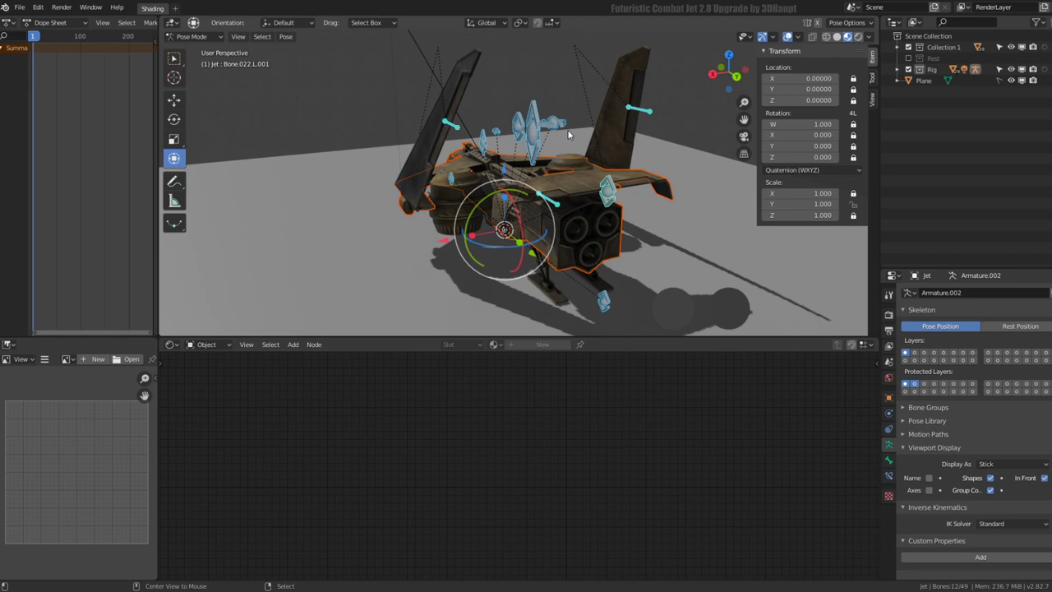
middle_drag(567, 134, 608, 135)
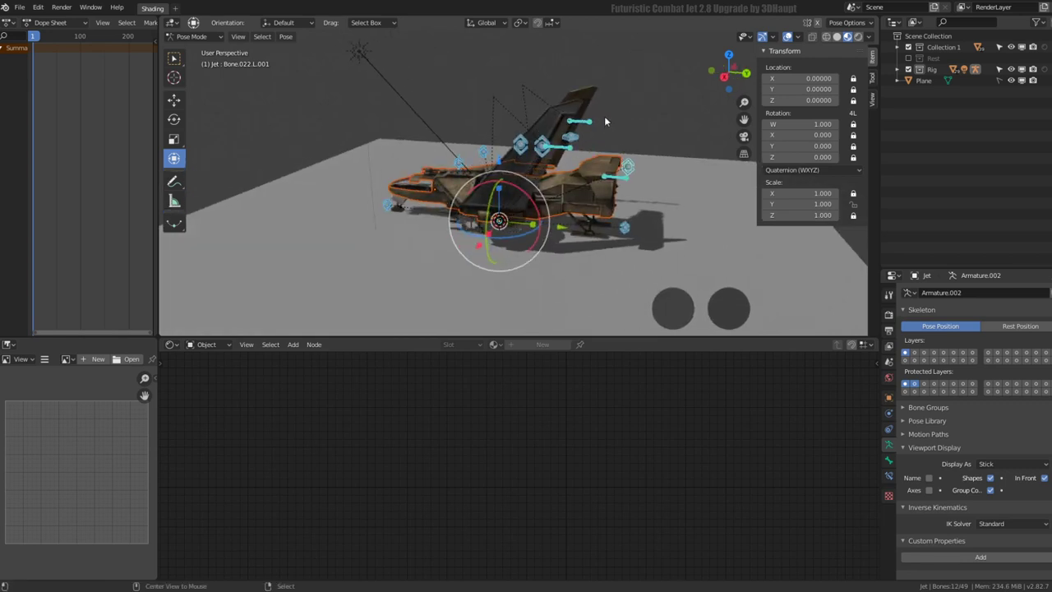
middle_drag(604, 116, 605, 88)
Step: Enable Rest Position, switch to Object Mode, and try moving the whole rig with G
click(1020, 326)
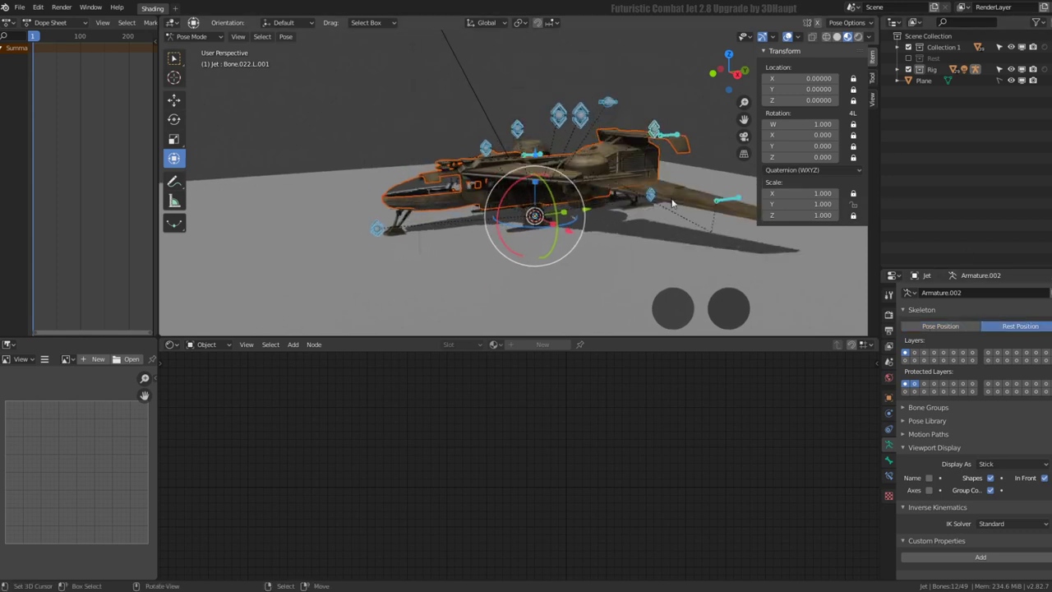
middle_drag(525, 164, 534, 93)
click(201, 49)
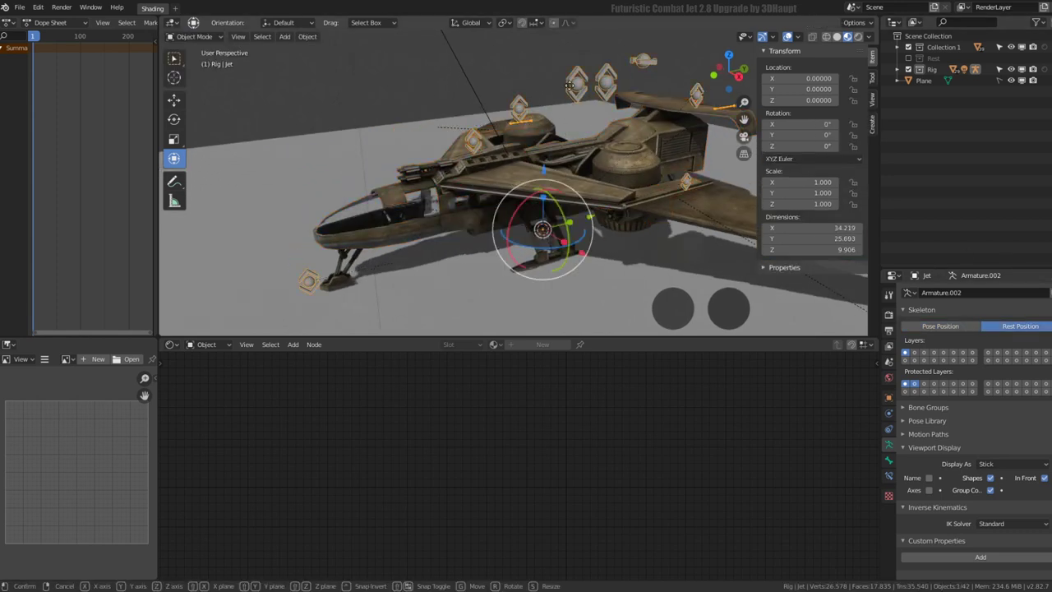
key(Escape)
key(g)
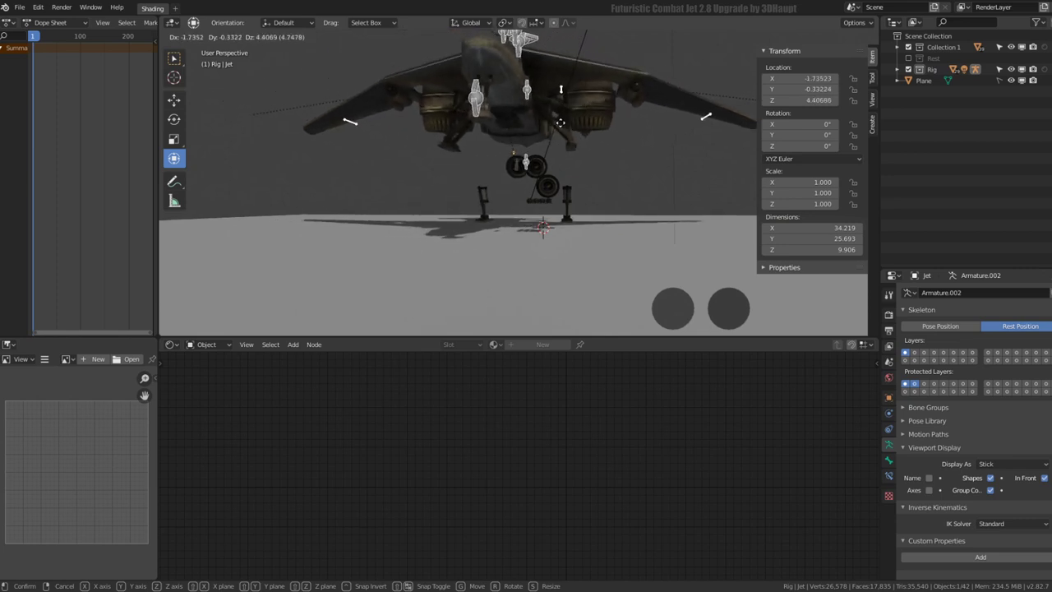
key(Escape)
key(g)
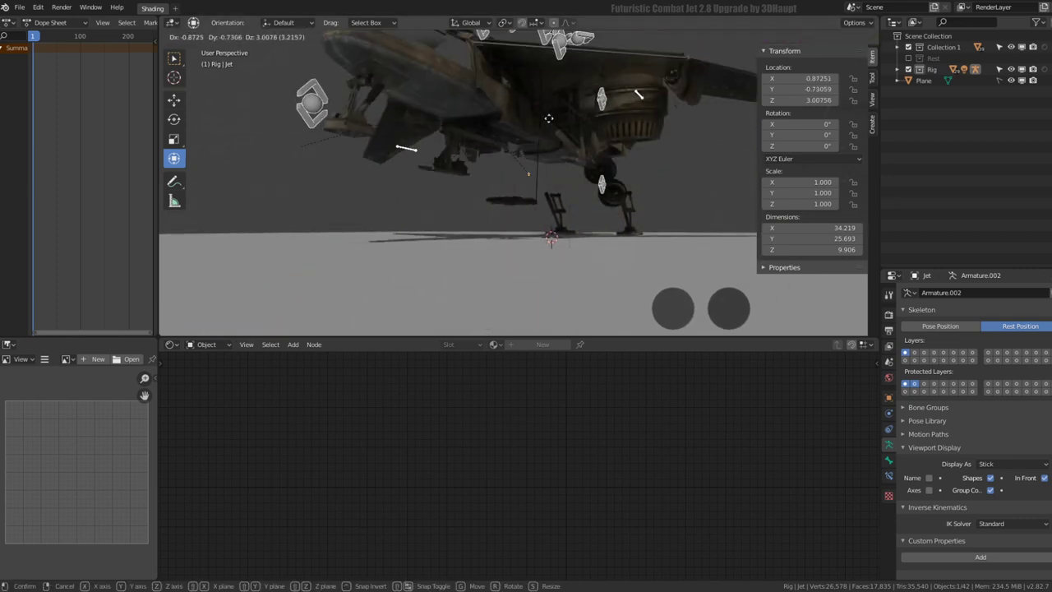
Step: Parent the rocket and jet body meshes to the rig's Bone.003 with Ctrl+P > Bone
key(Escape)
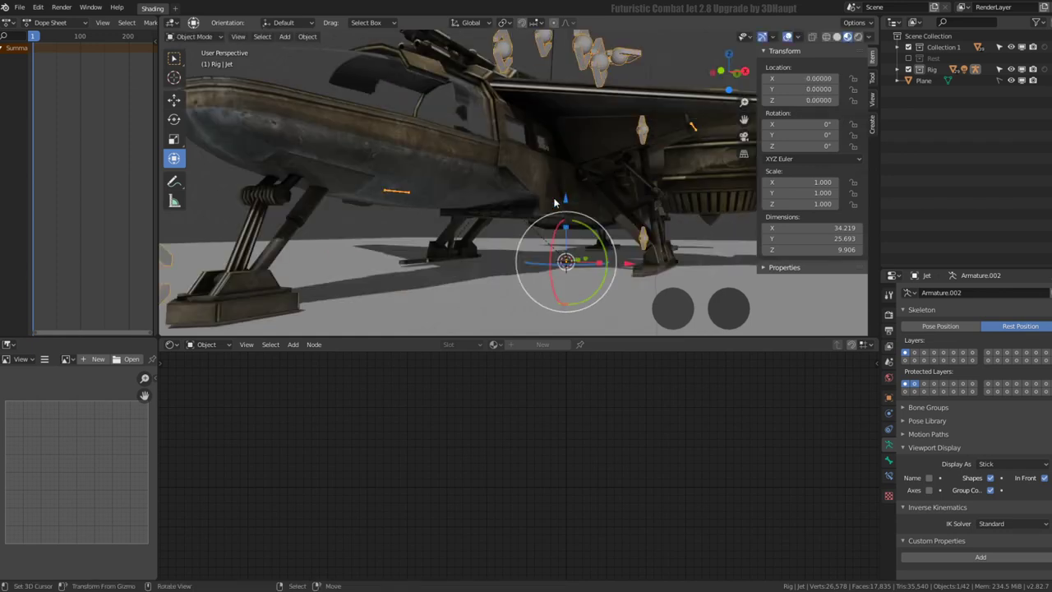
scroll(549, 196, up, 3)
click(515, 144)
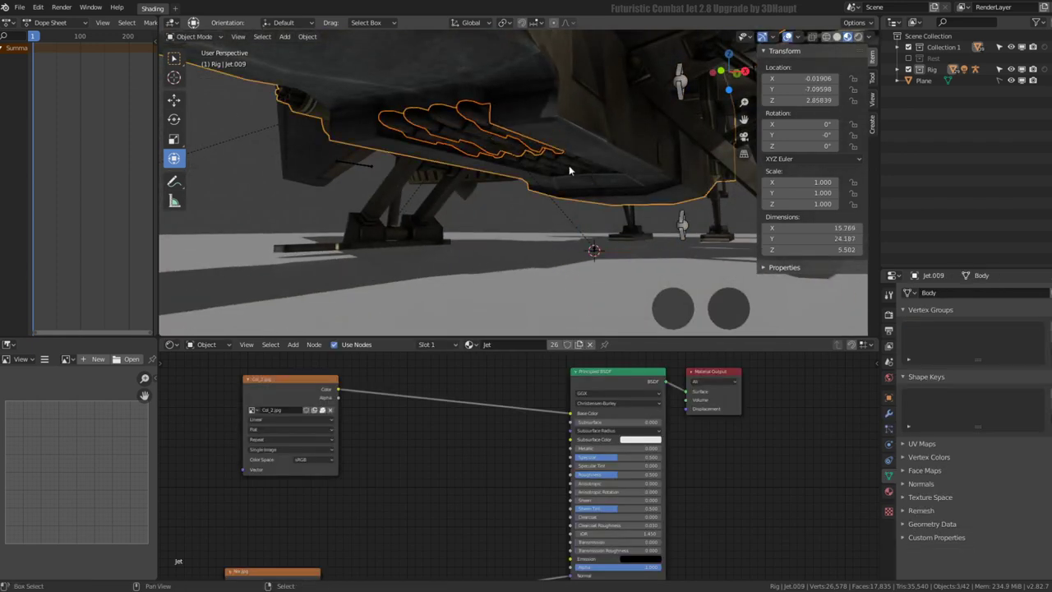
click(572, 194)
middle_drag(572, 194, 599, 242)
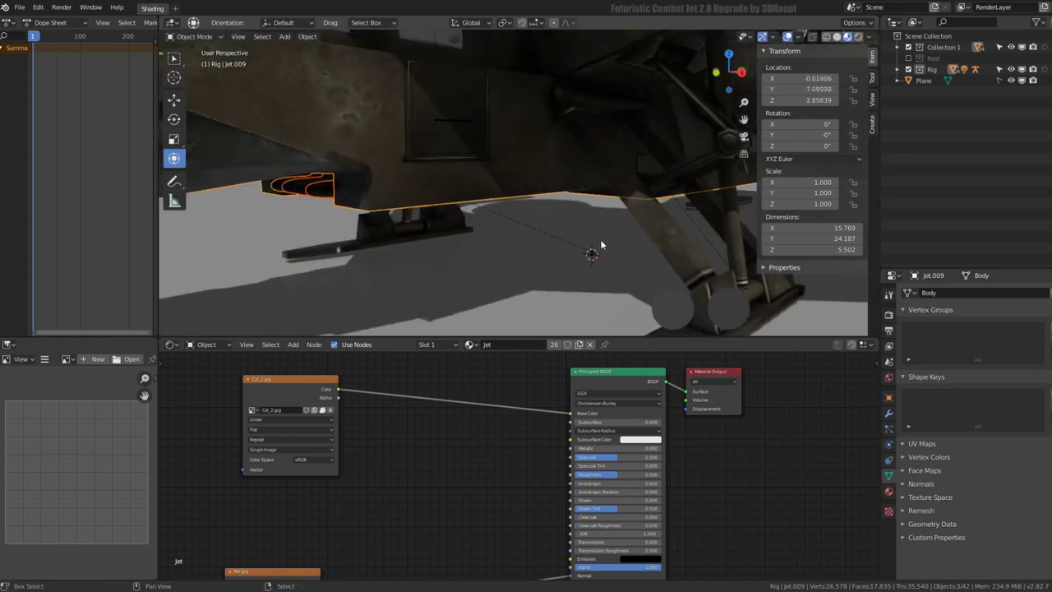
click(596, 260)
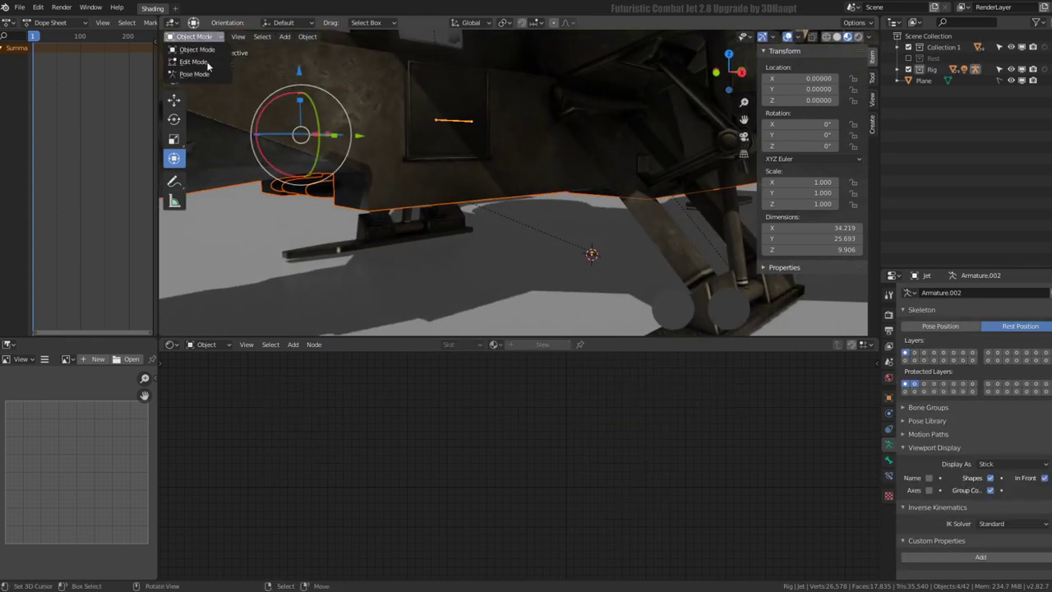
click(195, 74)
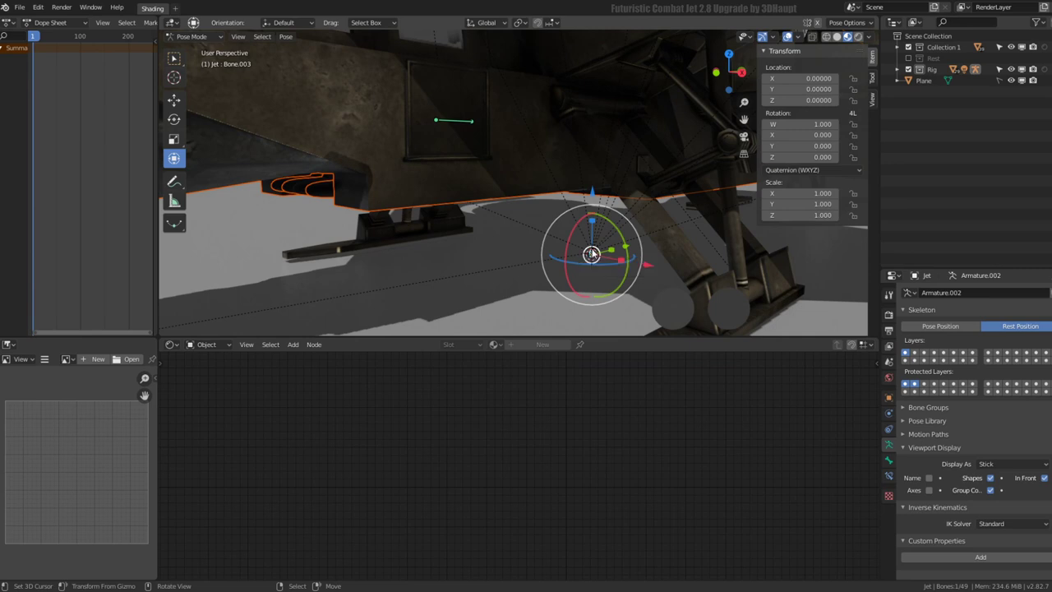
key(ctrl+p)
click(592, 249)
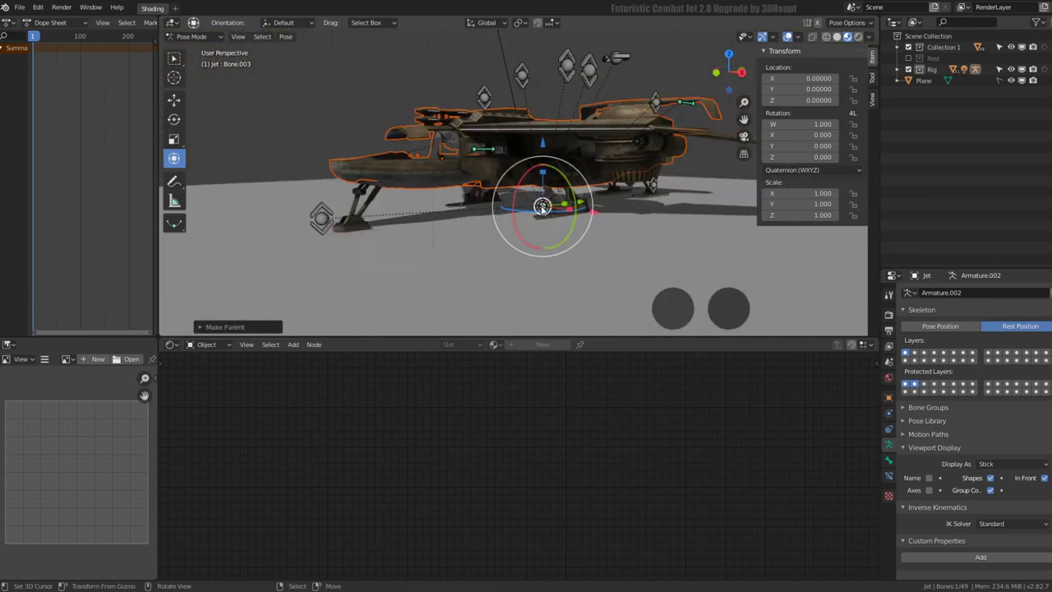
Step: Put the armature back in Pose Position and move the bone to test the parented body
key(g)
click(945, 325)
key(g)
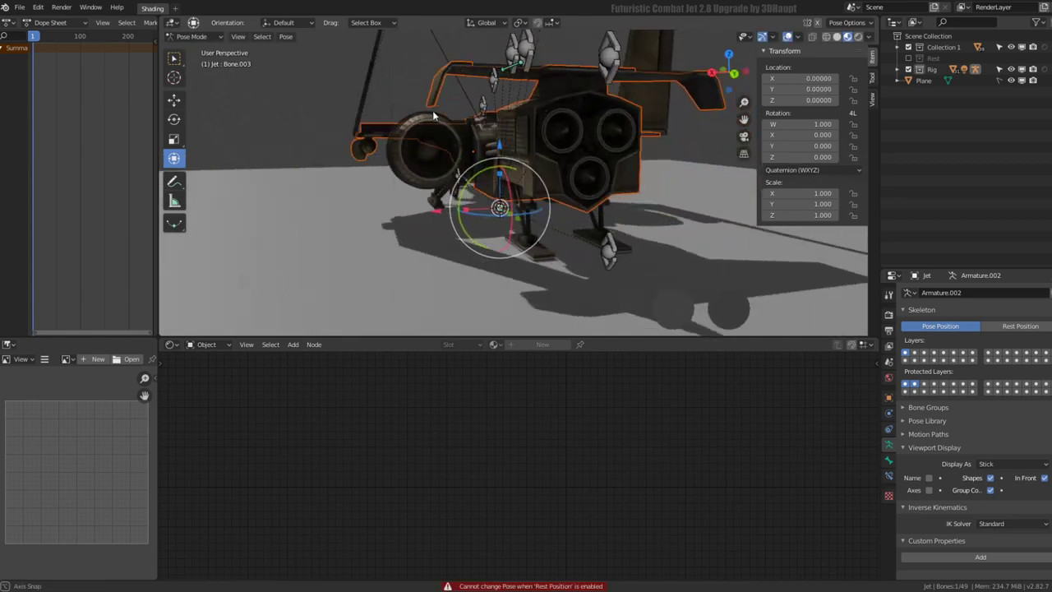
right_click(502, 39)
middle_drag(435, 87, 493, 115)
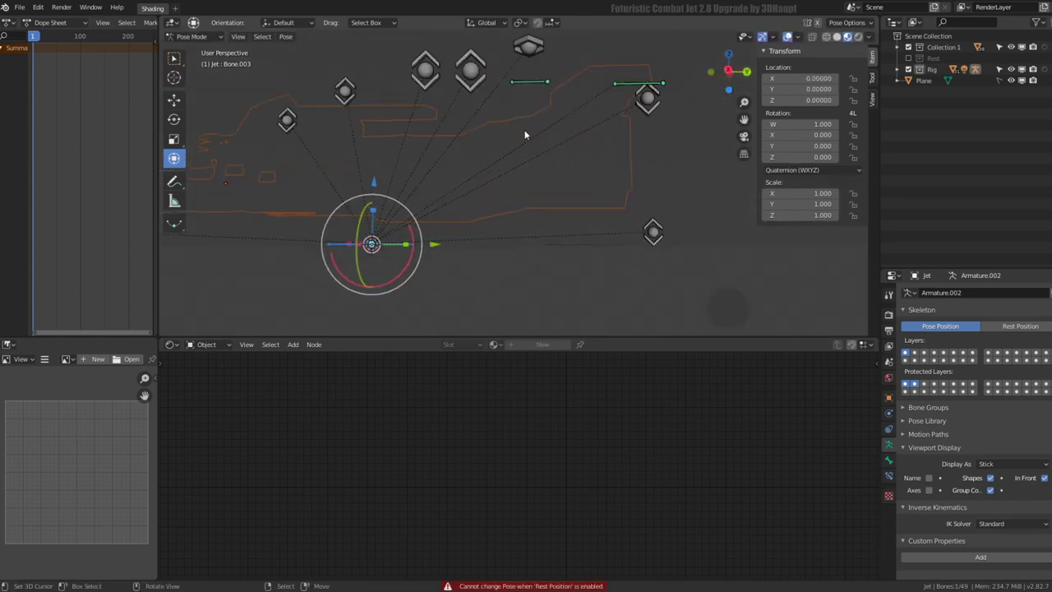
scroll(569, 145, up, 3)
scroll(570, 145, down, 3)
middle_drag(569, 144, 577, 165)
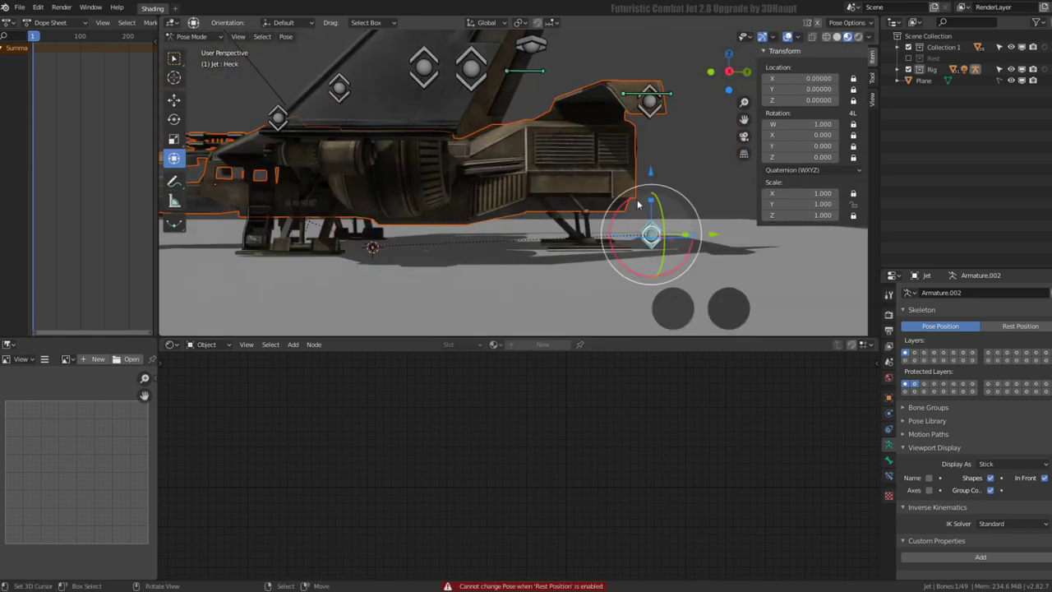
key(s)
key(Escape)
middle_drag(558, 135, 609, 158)
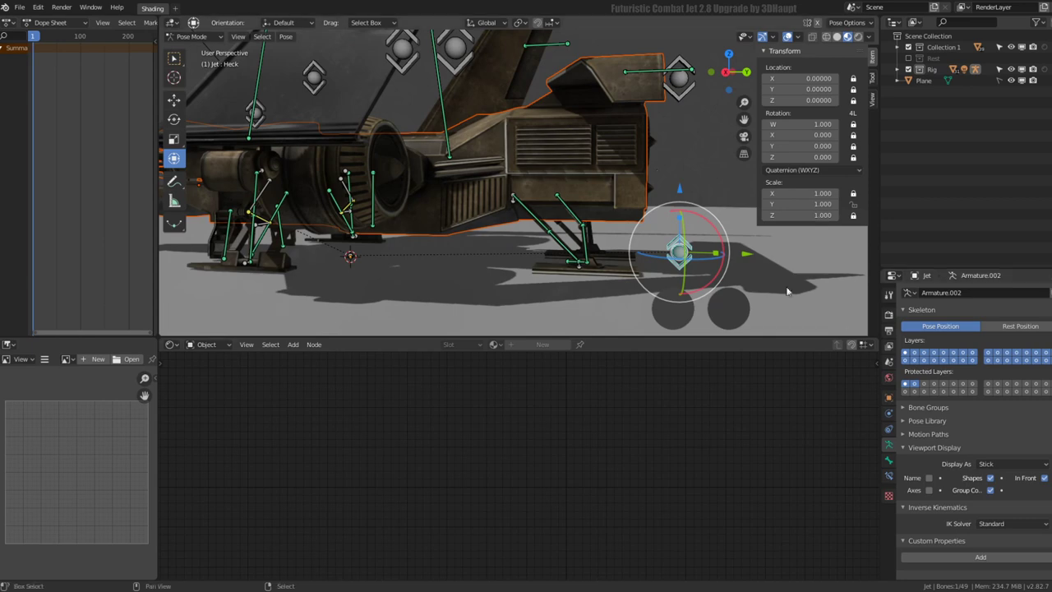
scroll(717, 228, up, 2)
middle_drag(718, 246, 638, 219)
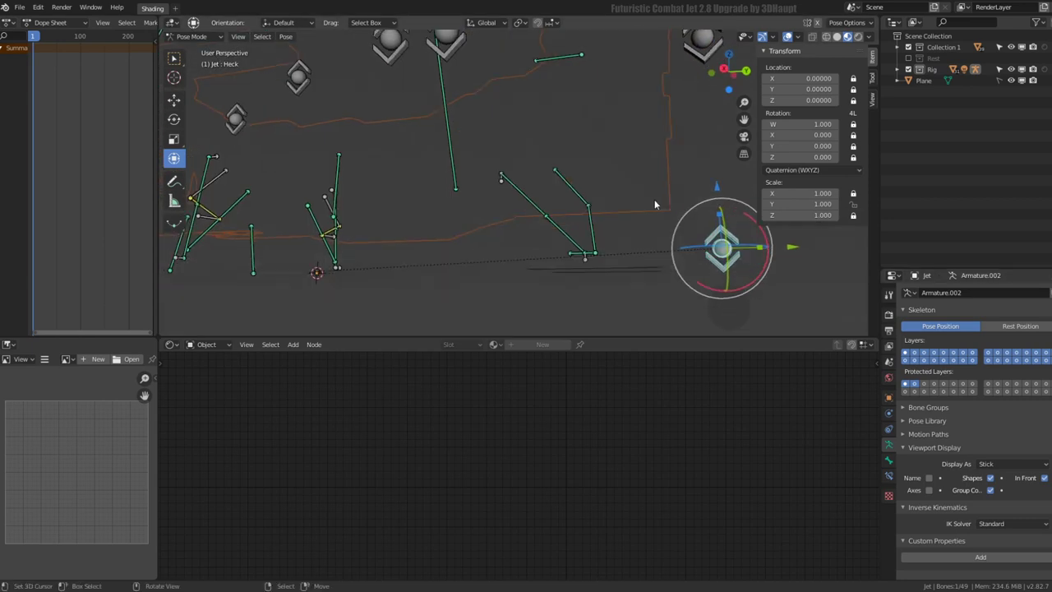
key(s)
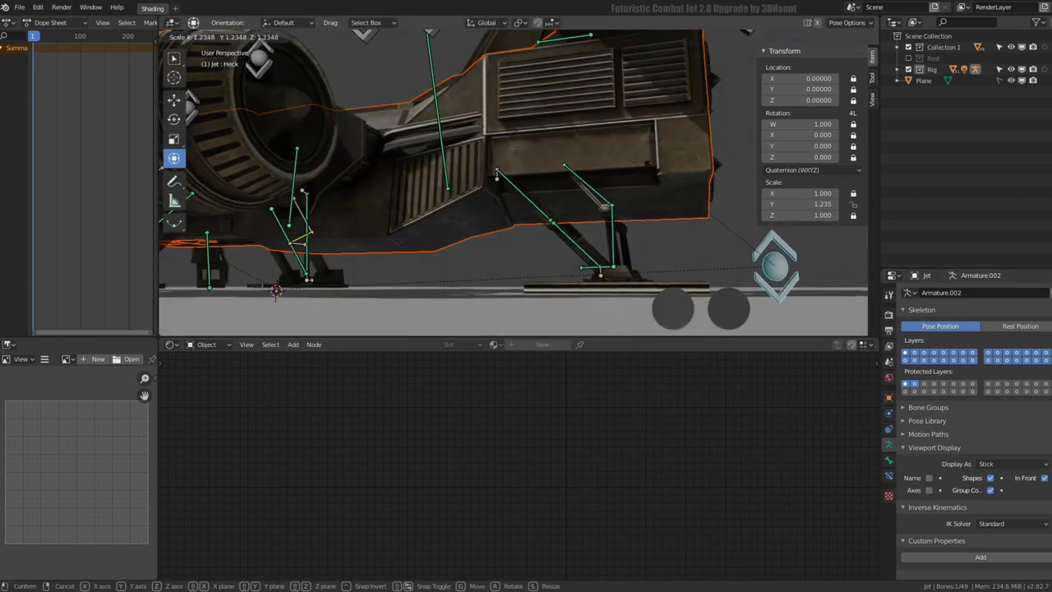
key(Escape)
scroll(559, 202, down, 3)
scroll(565, 204, down, 2)
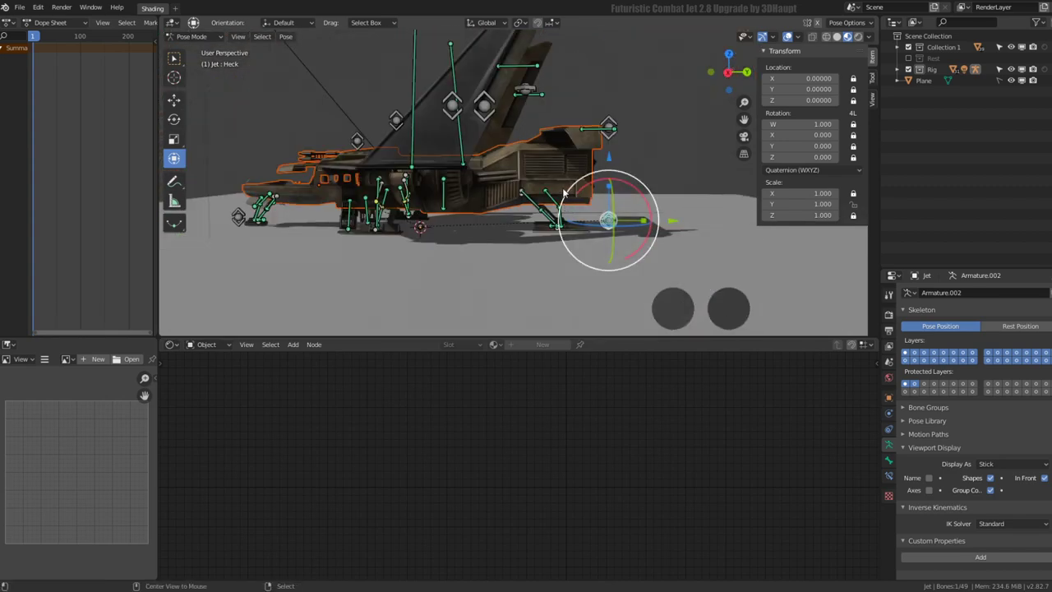
scroll(557, 132, up, 2)
scroll(606, 145, up, 2)
key(s)
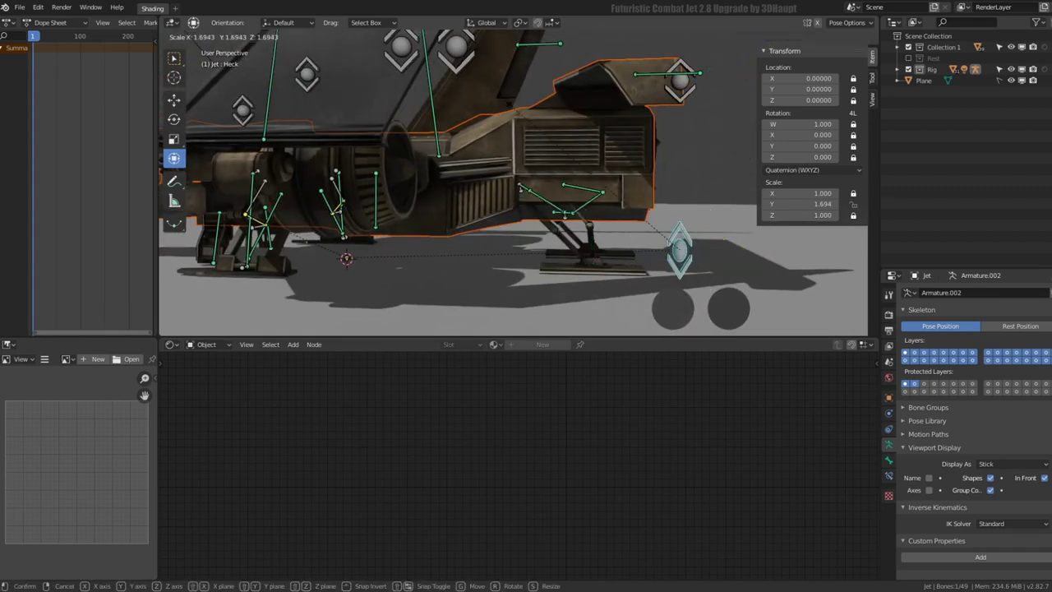
key(Escape)
scroll(530, 158, up, 3)
Step: Parent the diagonal landing-gear strut Jet.011 to bone Bone.012.R.001
scroll(526, 186, up, 3)
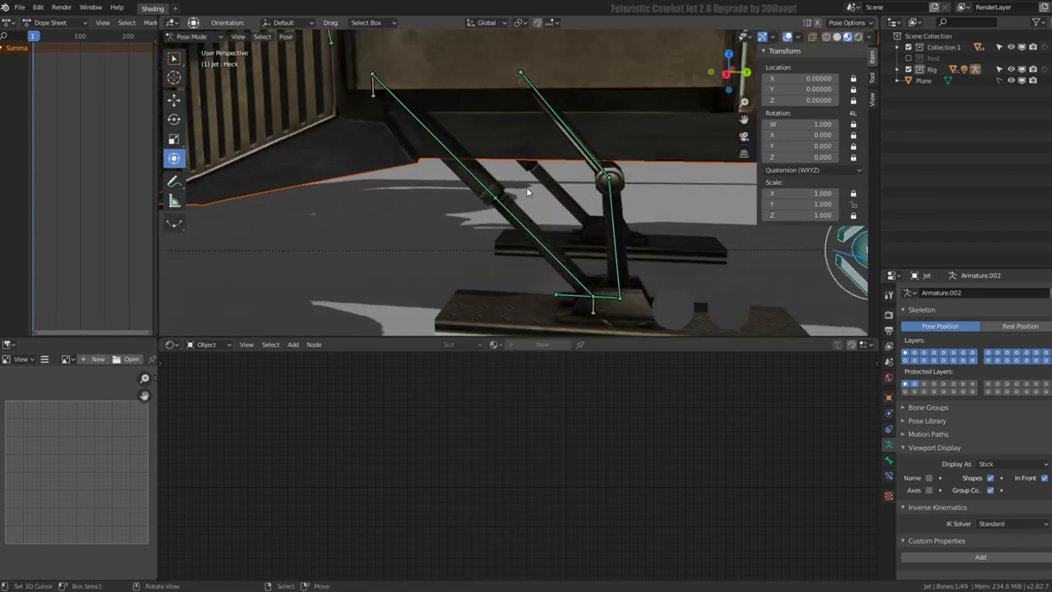
key(ctrl+Tab)
click(501, 177)
key(alt+a)
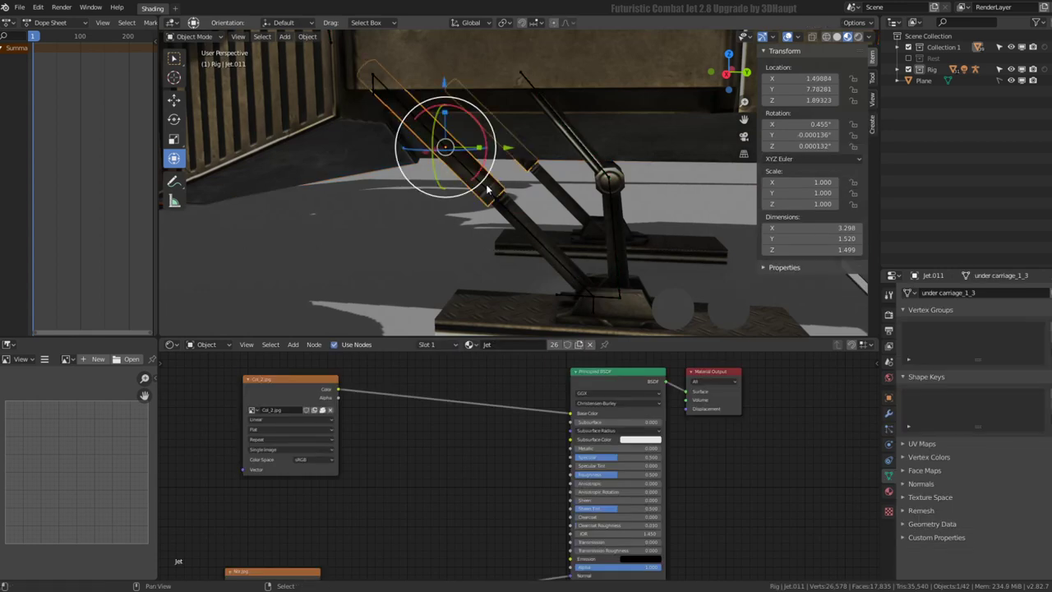
click(487, 189)
key(ctrl+p)
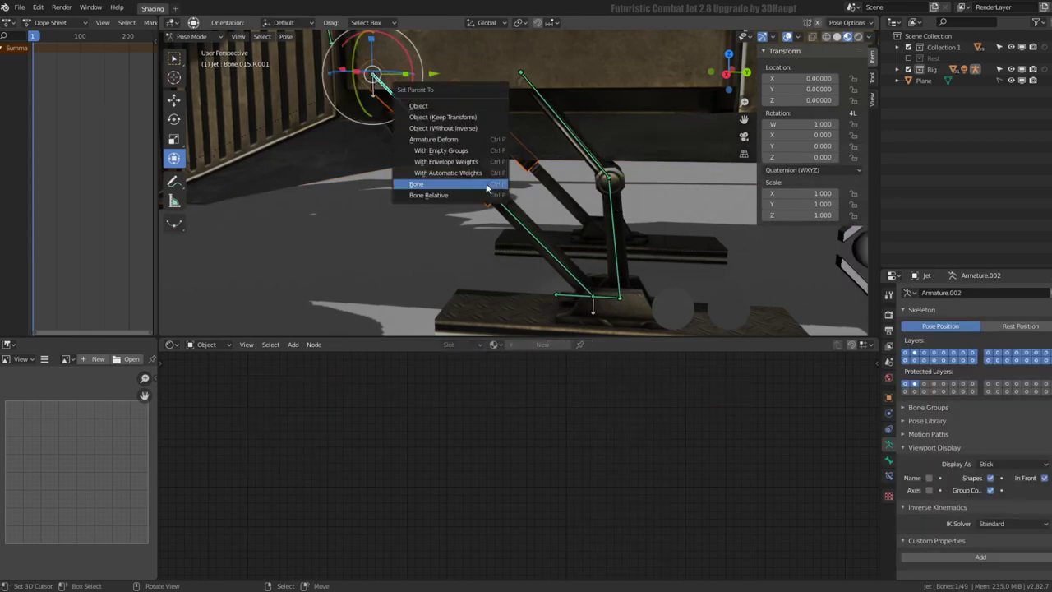
click(486, 189)
click(529, 231)
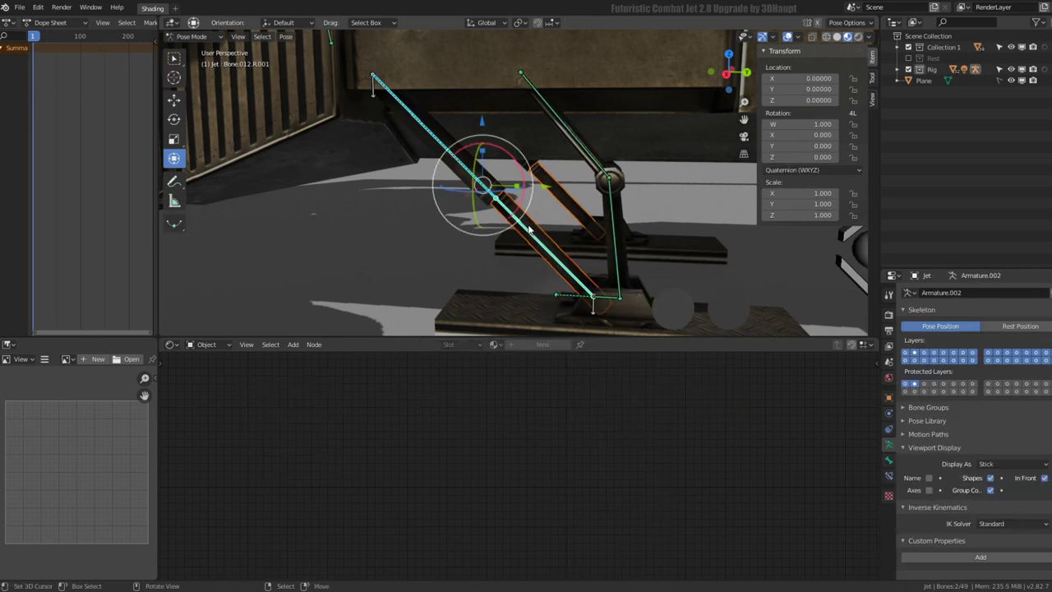
key(ctrl+p)
click(529, 228)
Step: Select the undercarriage piece Jet.014 with the rig and pick the upper gear bone Bone.008.R.001
click(602, 164)
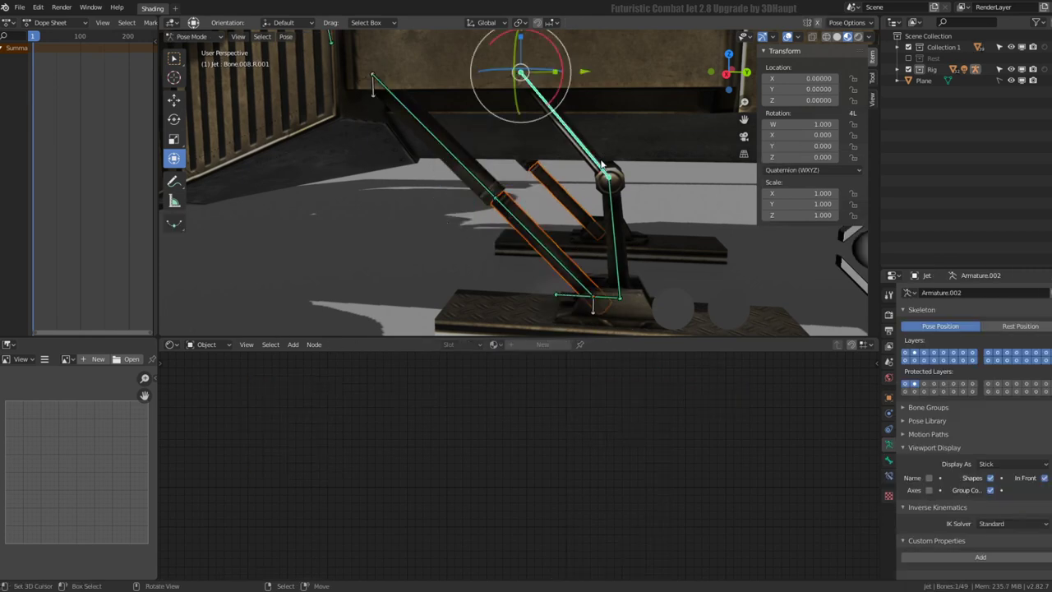
middle_drag(592, 156, 537, 188)
key(ctrl+Tab)
click(504, 186)
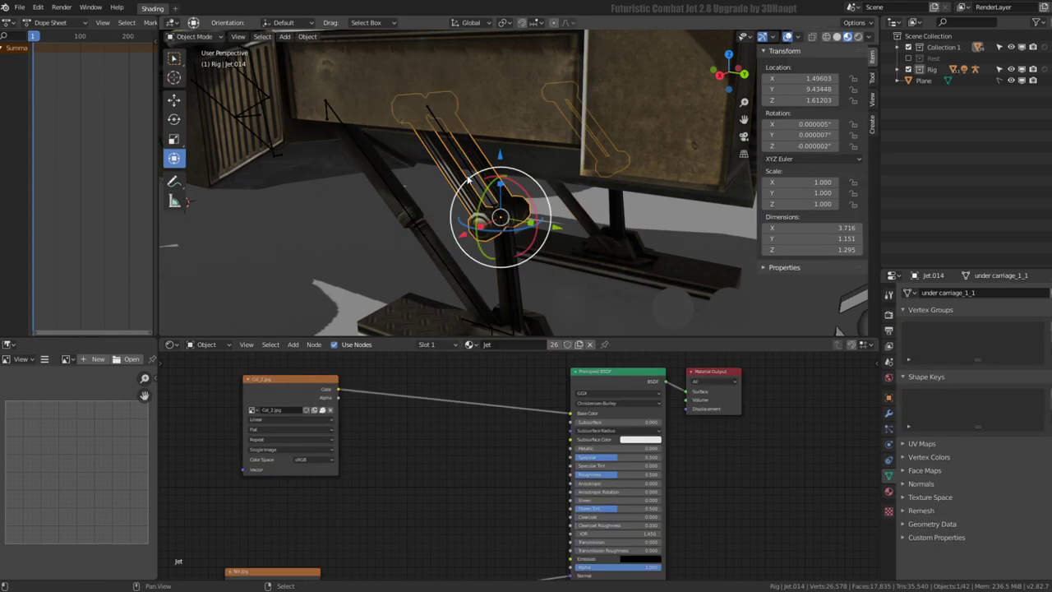
shift+click(481, 177)
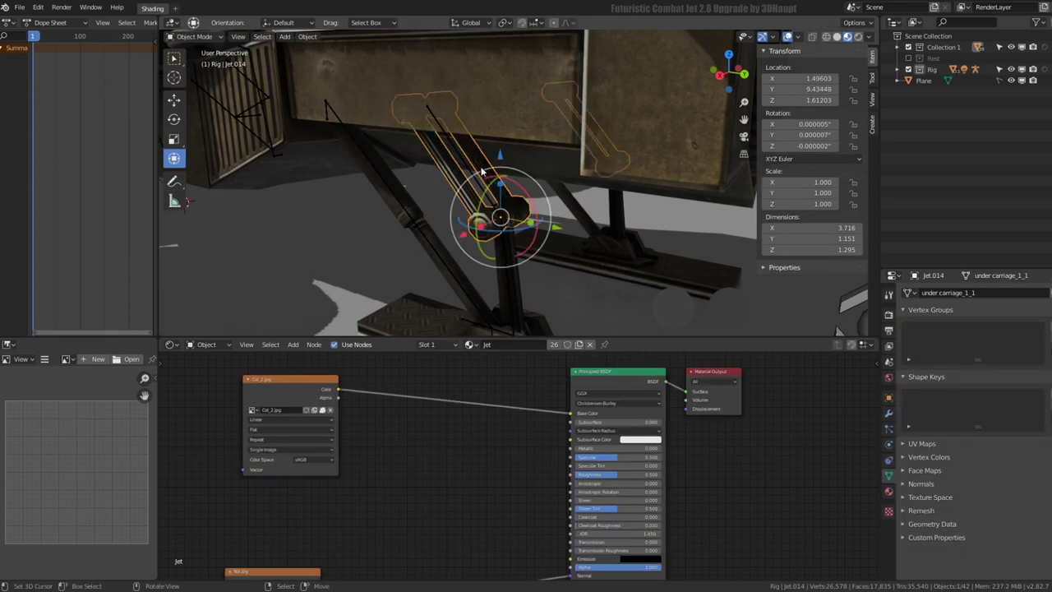
click(484, 173)
key(ctrl+Tab)
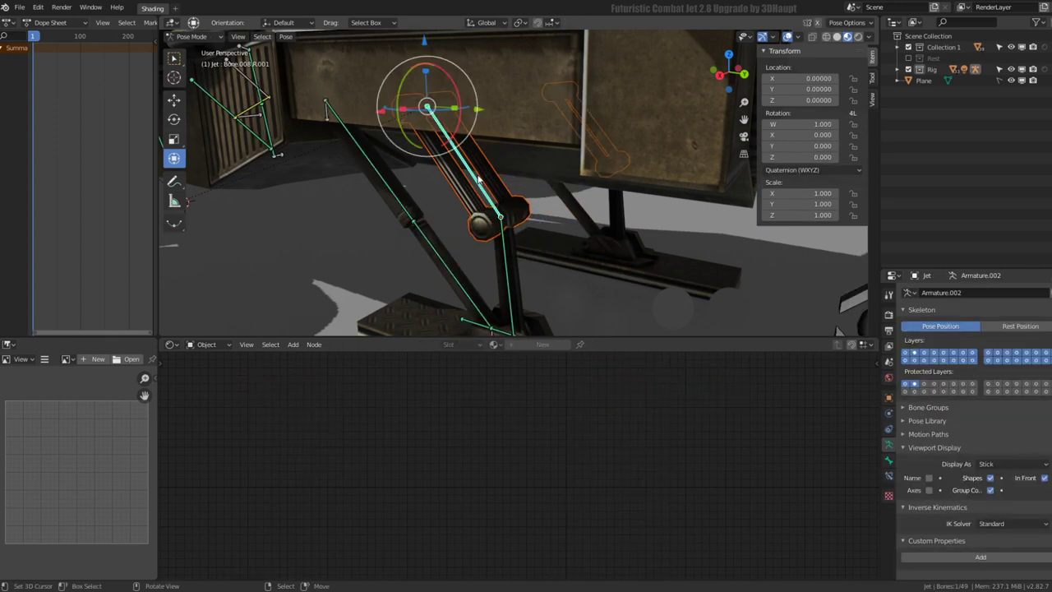
right_click(479, 179)
Step: Parent the undercarriage leg Jet.013 to bone Bone.009.R.001
middle_drag(479, 179, 480, 209)
key(ctrl+Tab)
click(481, 209)
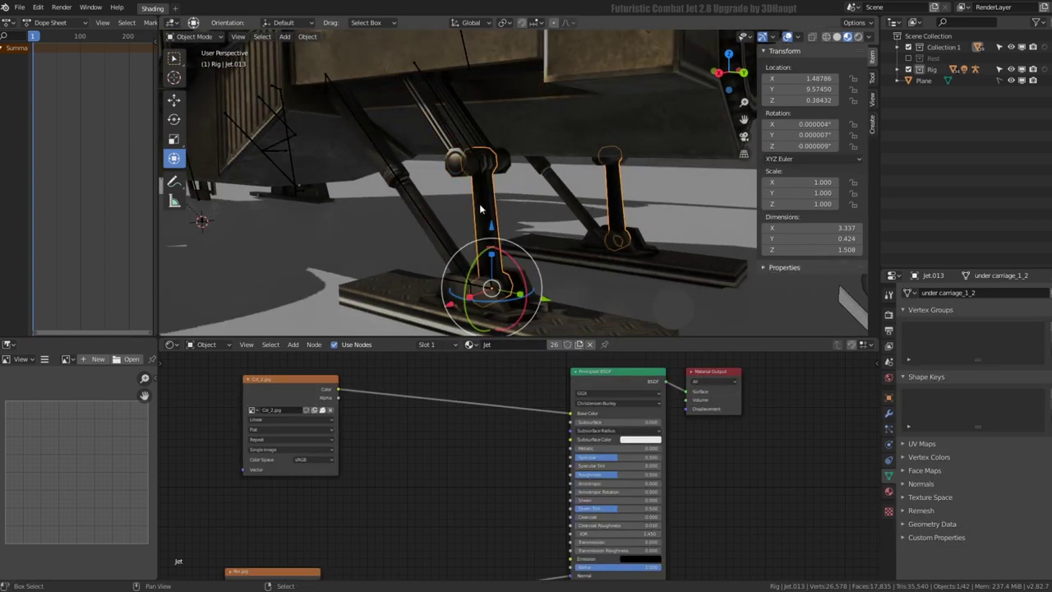
key(alt+a)
key(ctrl+Tab)
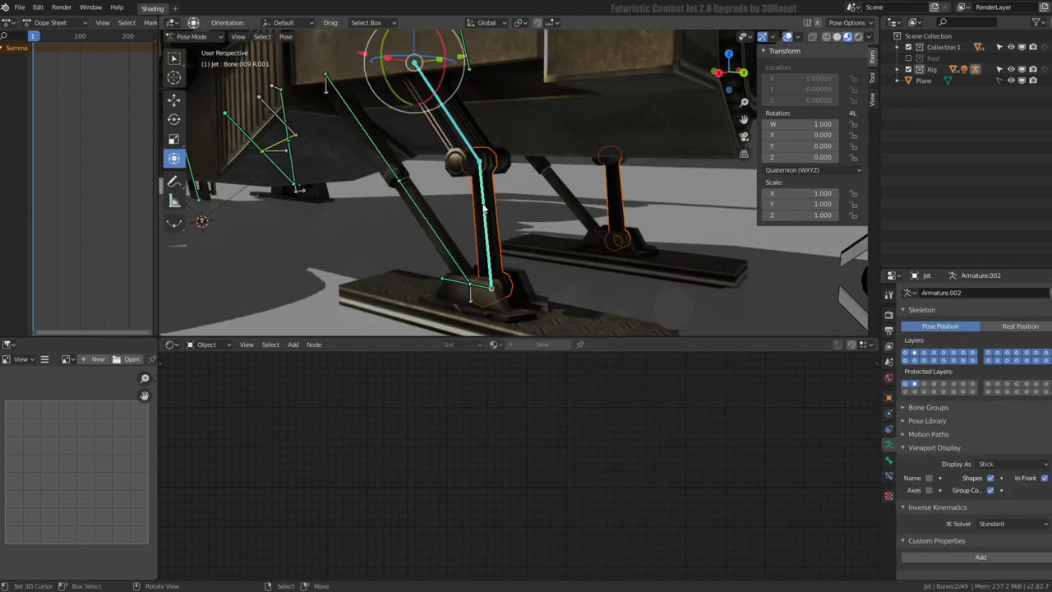
key(ctrl+p)
click(486, 206)
Step: Parent the foot plate Jet.012 to the foot bone Bone.010.R.001
mouse_move(485, 206)
middle_down()
mouse_move(534, 232)
mouse_move(514, 309)
middle_up()
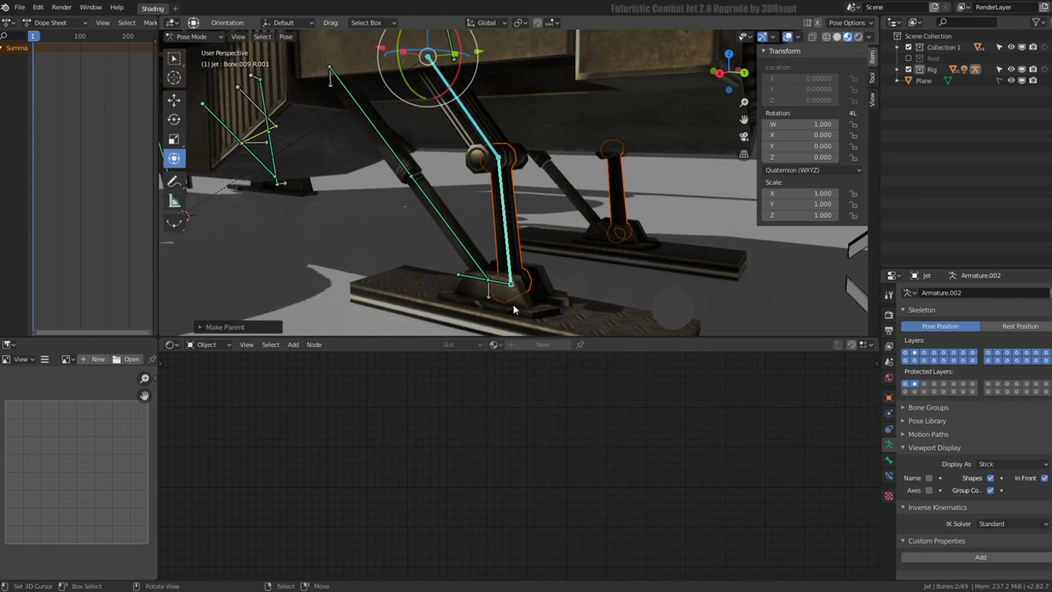
click(507, 283)
click(507, 283)
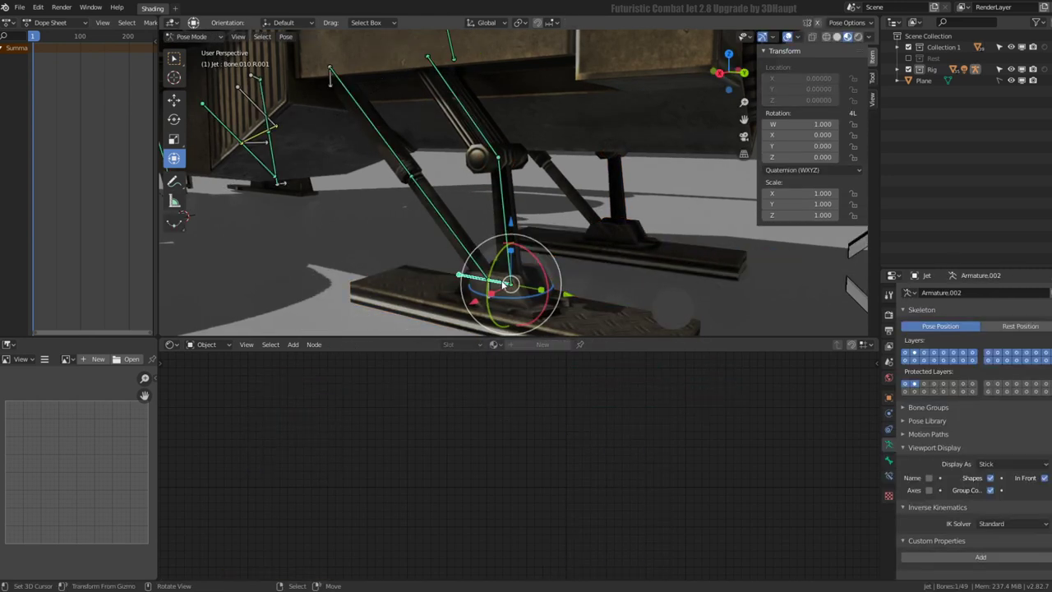
key(ctrl+Tab)
click(531, 303)
shift+click(509, 282)
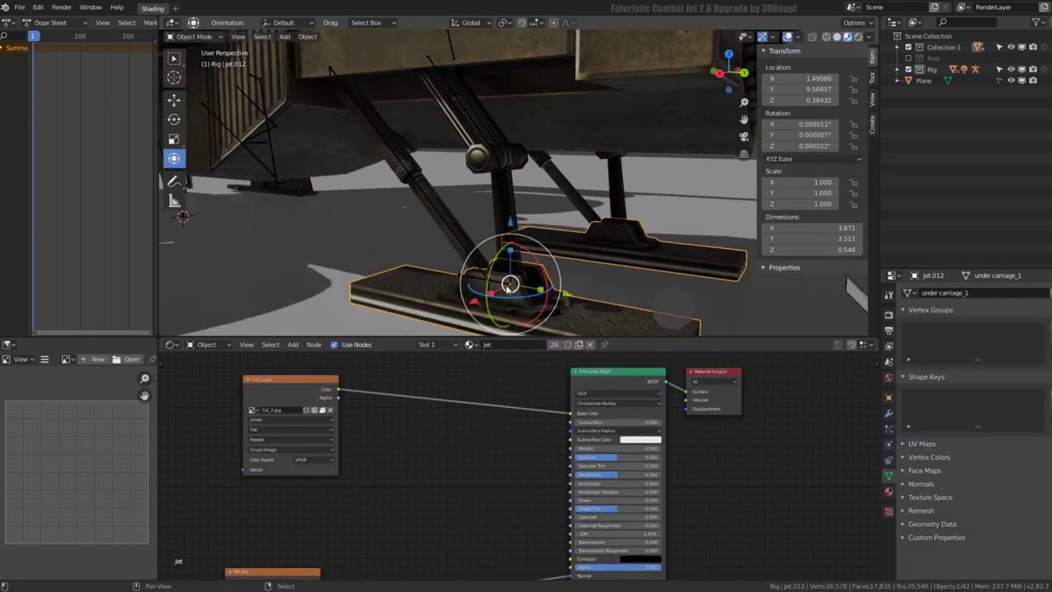
shift+click(509, 284)
key(ctrl+Tab)
alt+click(509, 283)
click(528, 279)
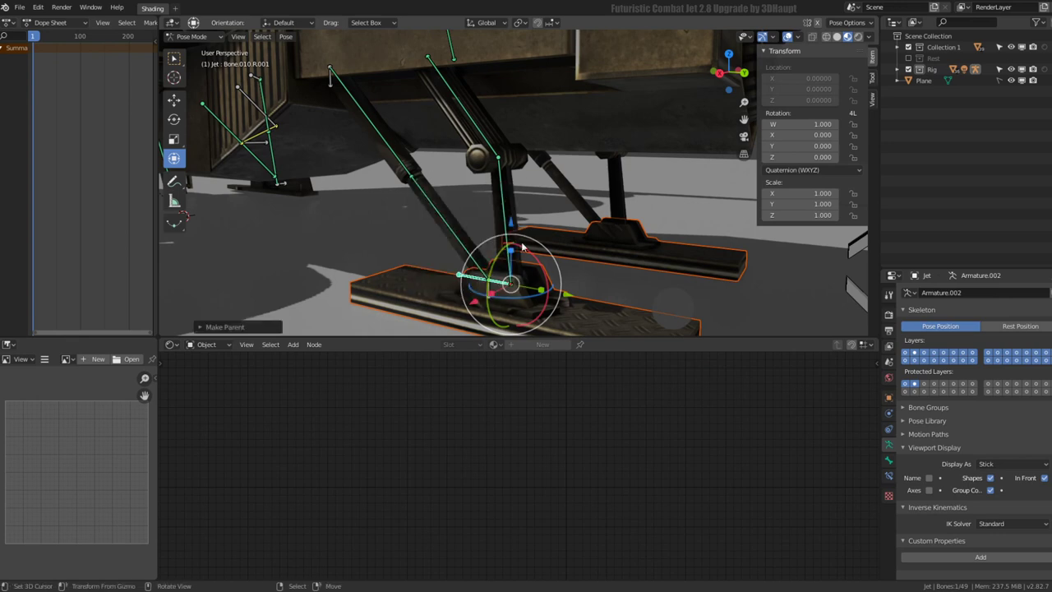
scroll(696, 217, down, 4)
key(s)
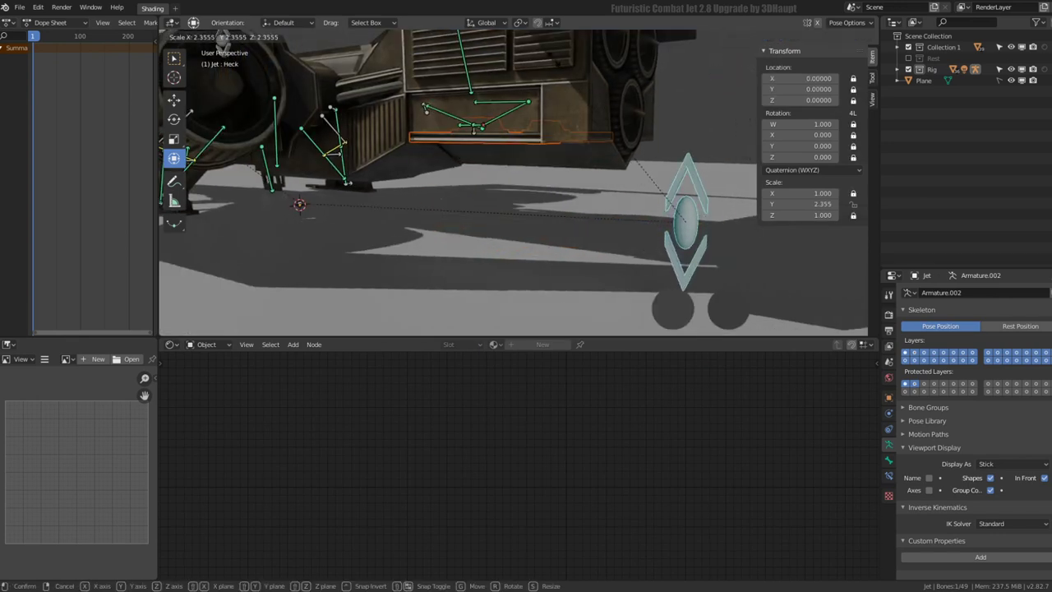
key(Escape)
middle_drag(473, 129, 540, 185)
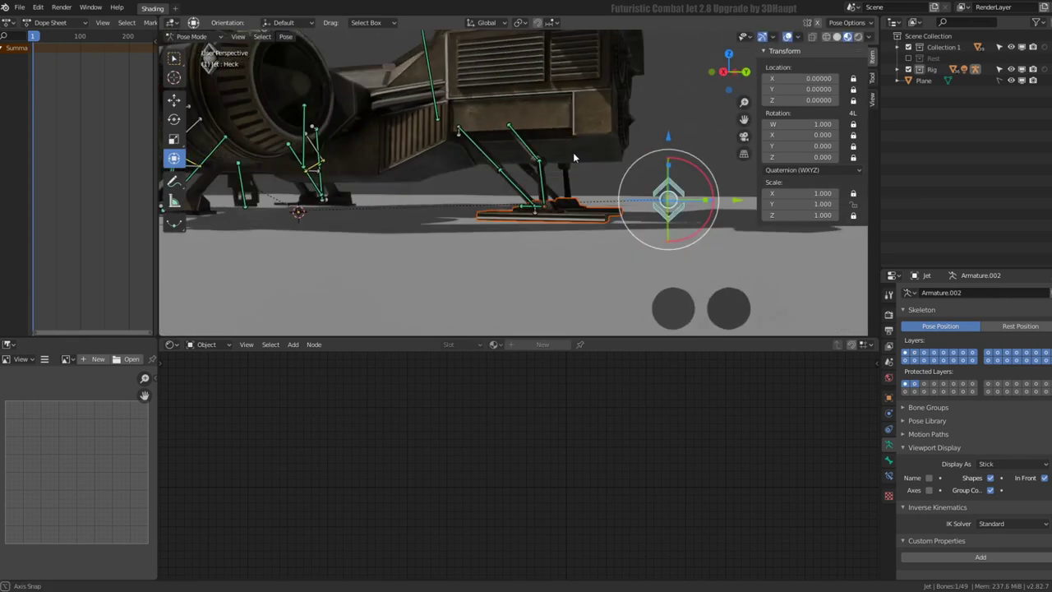
key(s)
key(Escape)
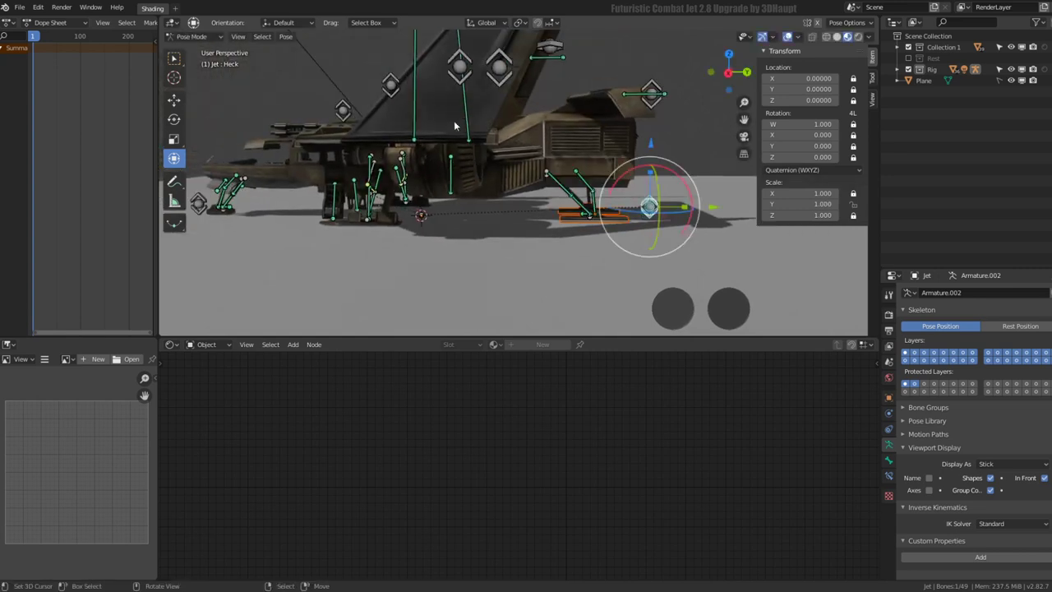
middle_drag(540, 185, 539, 139)
key(s)
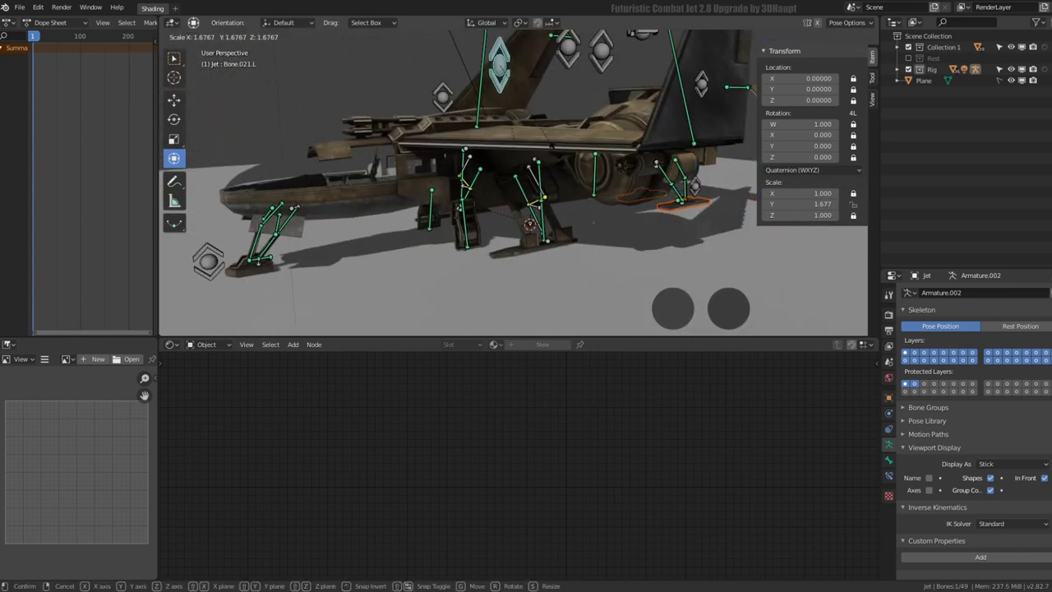
key(Escape)
middle_drag(529, 222, 538, 212)
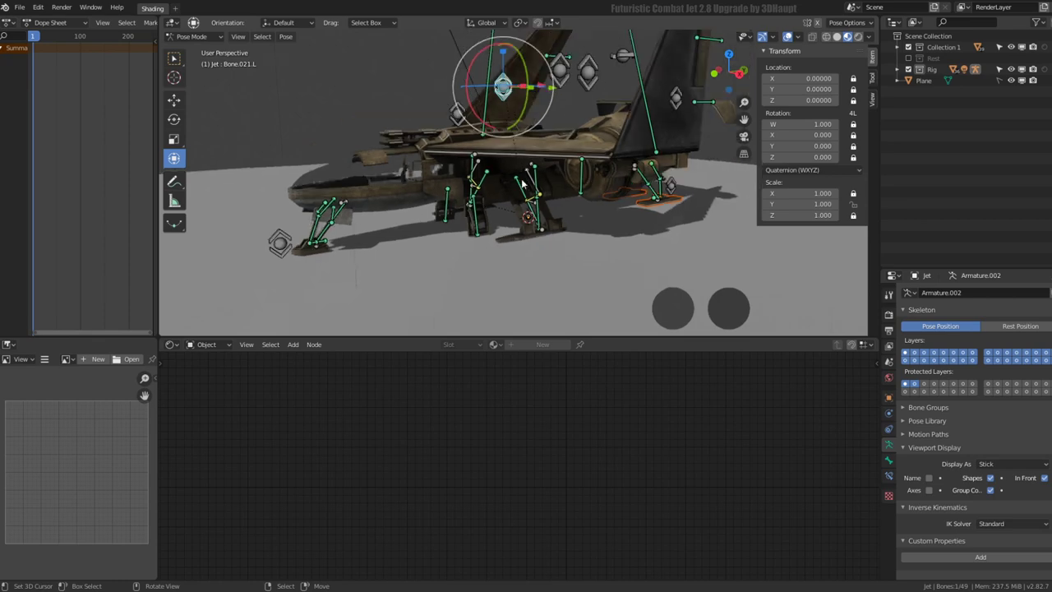
click(535, 216)
click(535, 216)
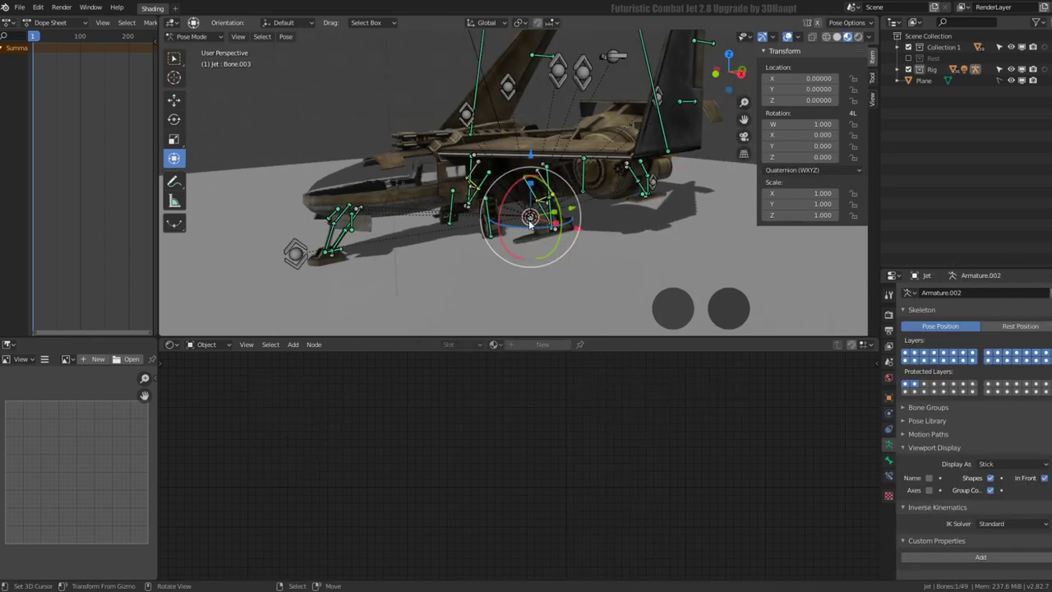
key(g)
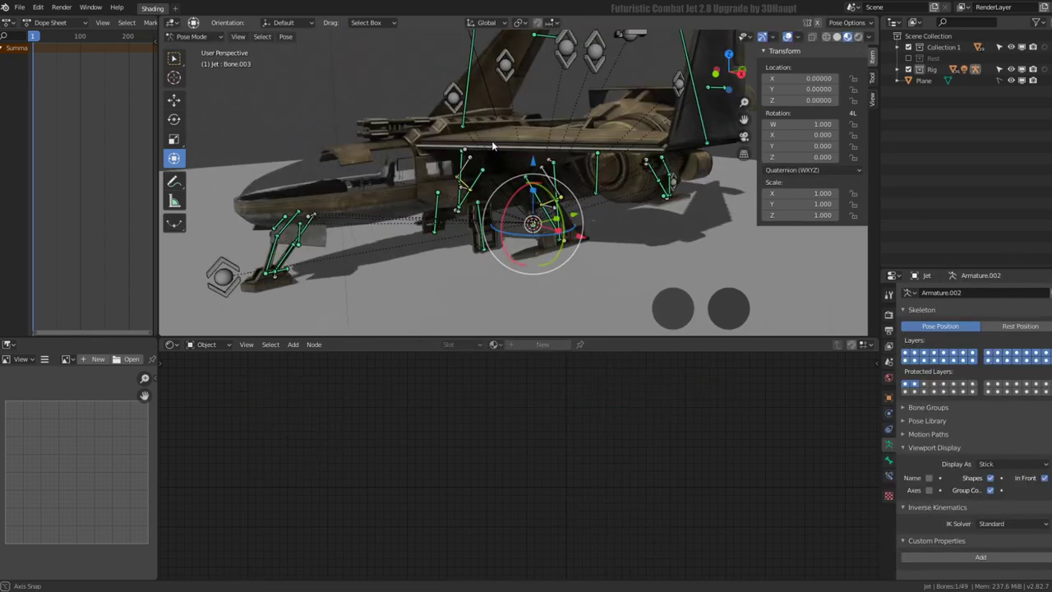
key(Escape)
scroll(557, 144, up, 3)
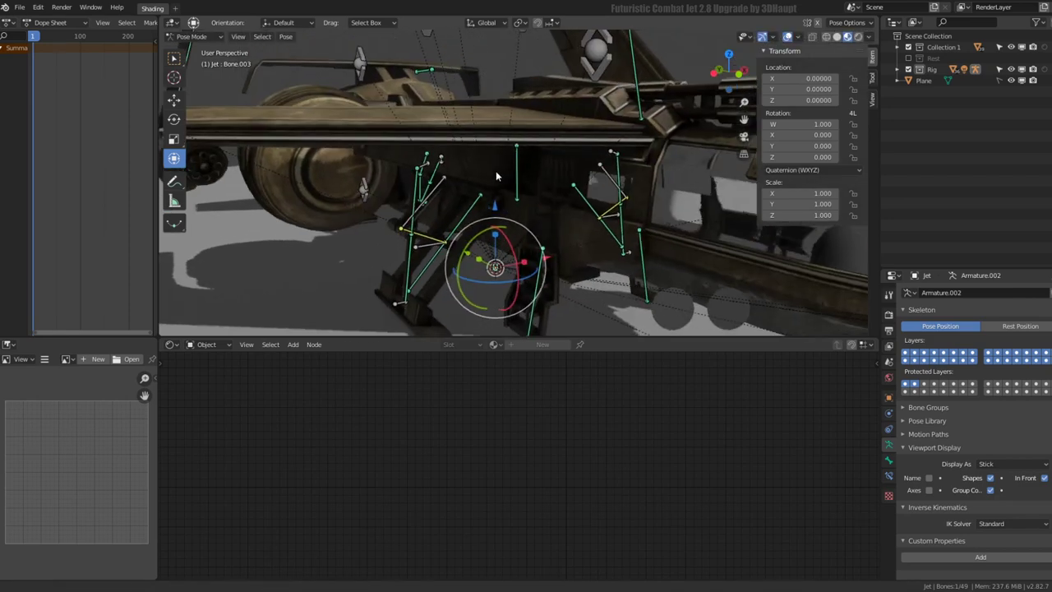
scroll(526, 205, down, 4)
middle_drag(526, 205, 624, 189)
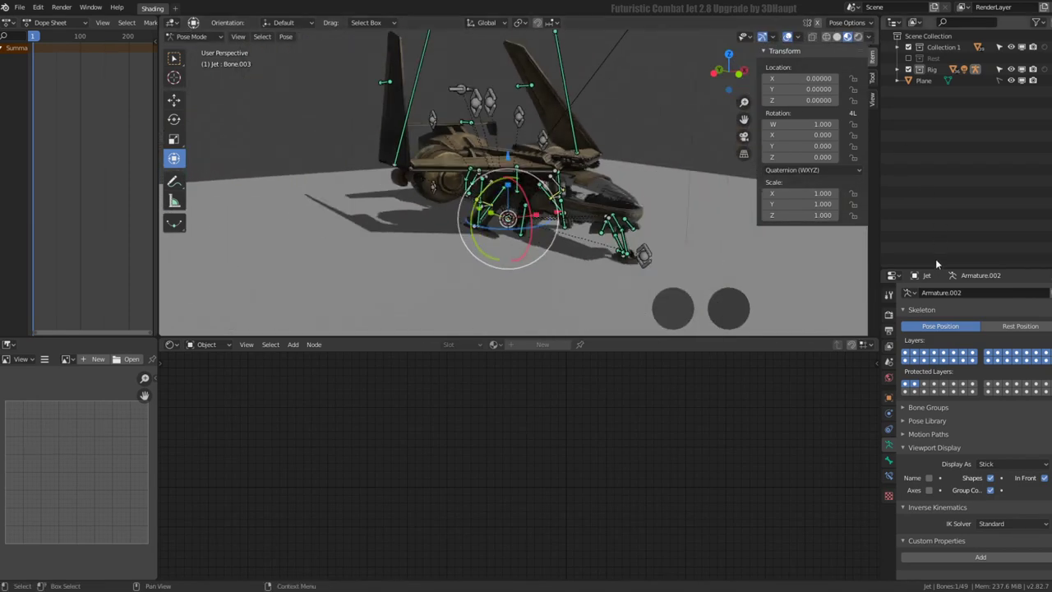
Step: Browse the Properties editor tabs, ending on the World settings
click(888, 398)
click(887, 429)
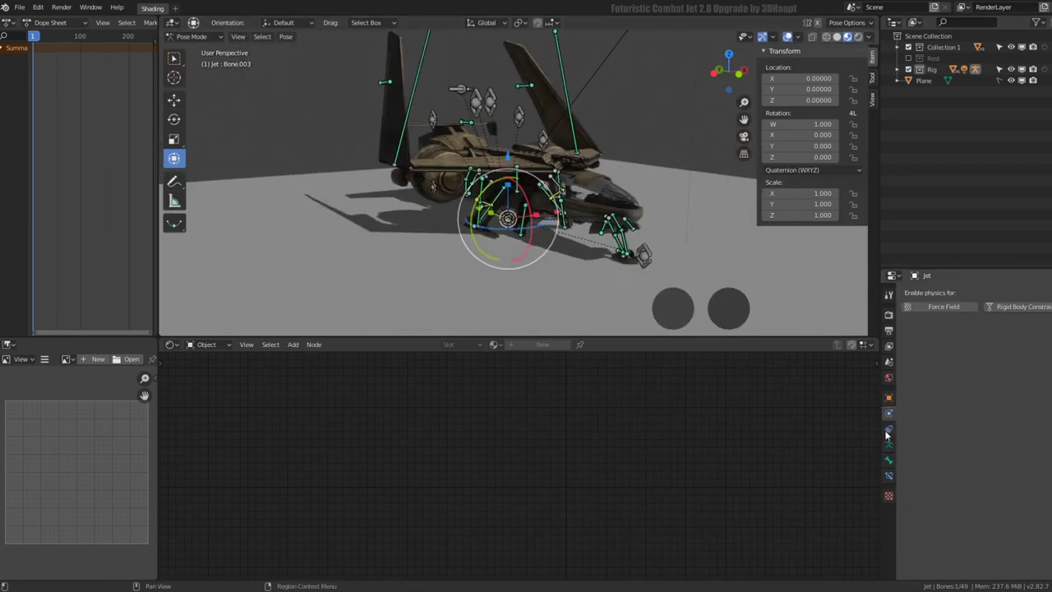
click(888, 380)
click(888, 362)
click(888, 346)
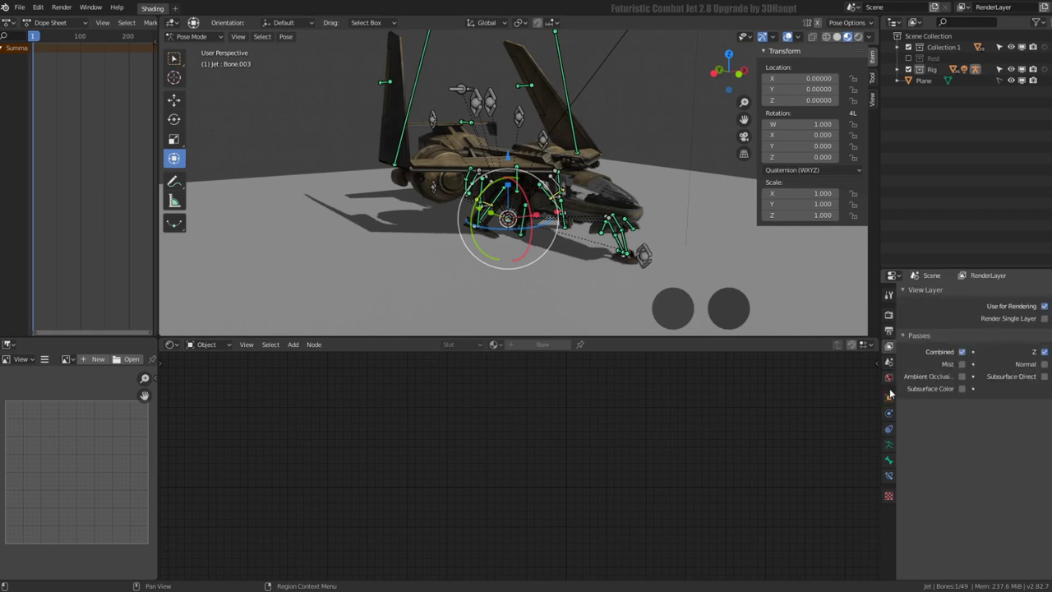
click(888, 398)
click(888, 413)
click(887, 378)
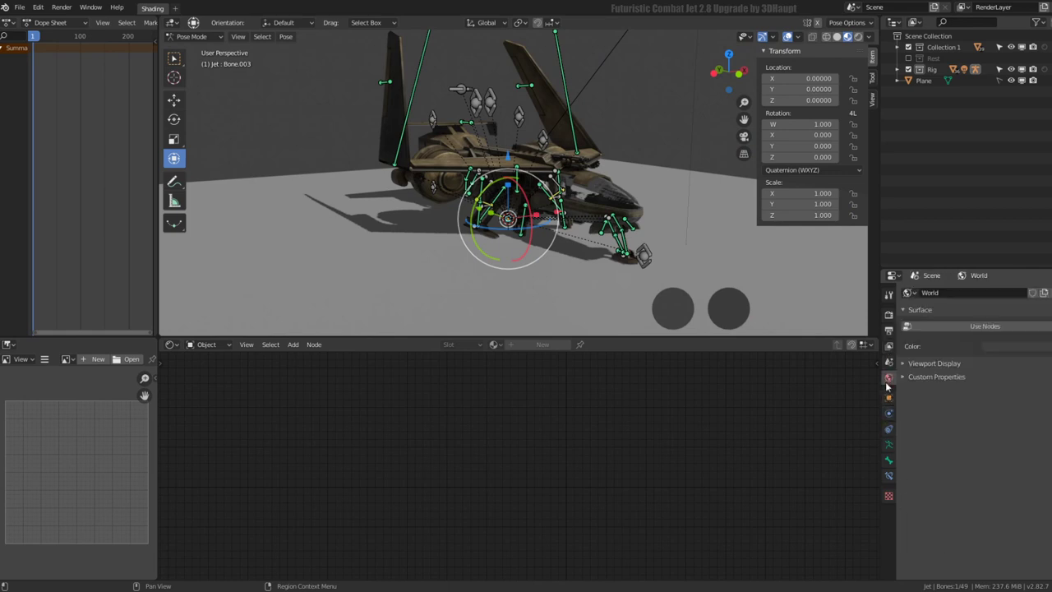
Step: Enable Use Nodes for the World and raise its Strength to 6.900
click(947, 325)
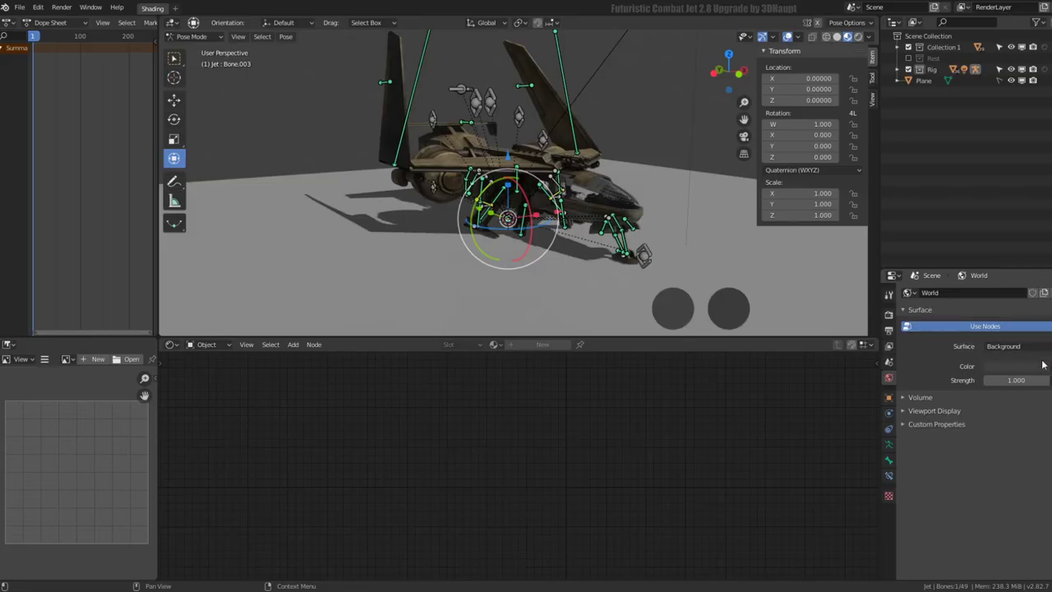
drag(1016, 380, 1047, 380)
scroll(584, 137, up, 5)
mouse_move(575, 165)
middle_down()
mouse_move(584, 137)
mouse_move(554, 213)
mouse_move(534, 194)
mouse_move(510, 131)
mouse_move(526, 122)
mouse_move(573, 238)
mouse_move(604, 216)
middle_up()
Step: Put the jet's rig into Rest Position from the Armature data settings
key(ctrl+Tab)
click(597, 293)
mouse_move(597, 293)
middle_down()
mouse_move(571, 286)
mouse_move(542, 217)
mouse_move(529, 230)
mouse_move(423, 220)
mouse_move(435, 219)
middle_up()
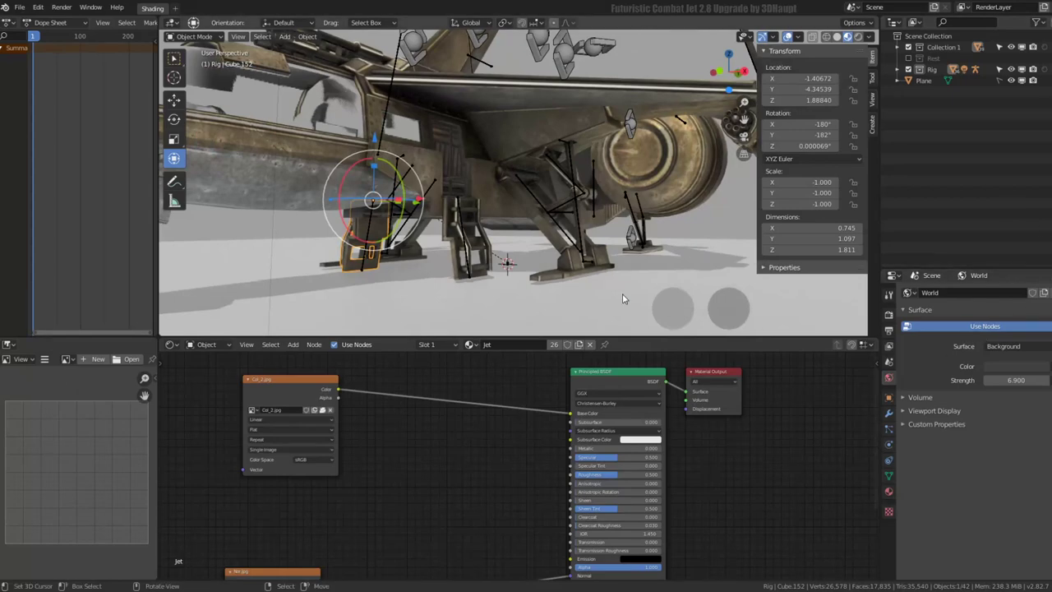
click(638, 220)
key(ctrl+Tab)
click(887, 444)
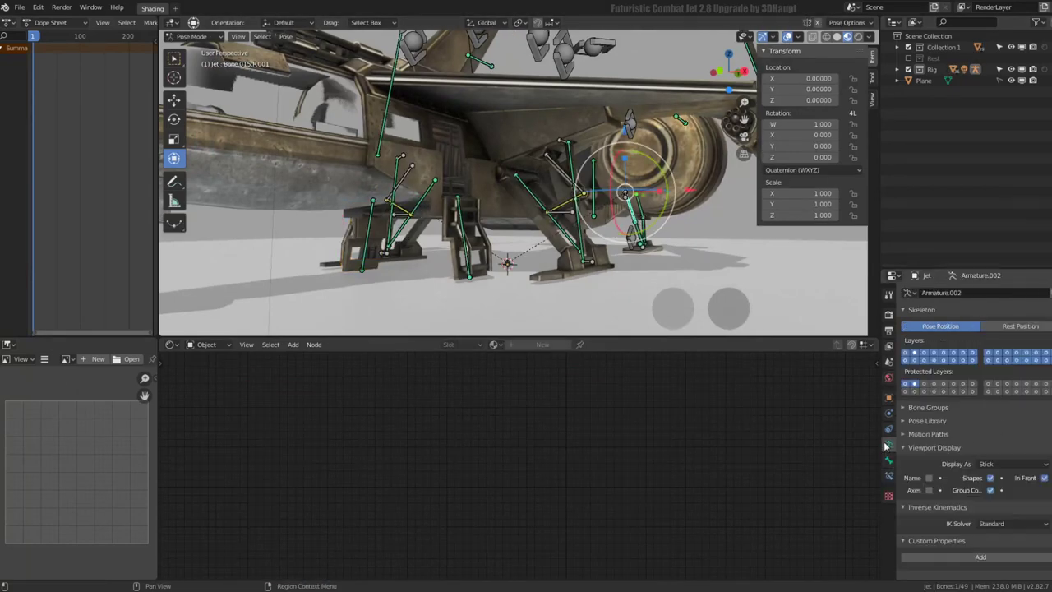
click(1015, 326)
mouse_move(493, 205)
middle_down()
mouse_move(542, 142)
mouse_move(503, 125)
middle_up()
key(ctrl+Tab)
Step: Inspect access panel Cube.152 and window Jet.005, cancelling a trial move of the window
click(542, 141)
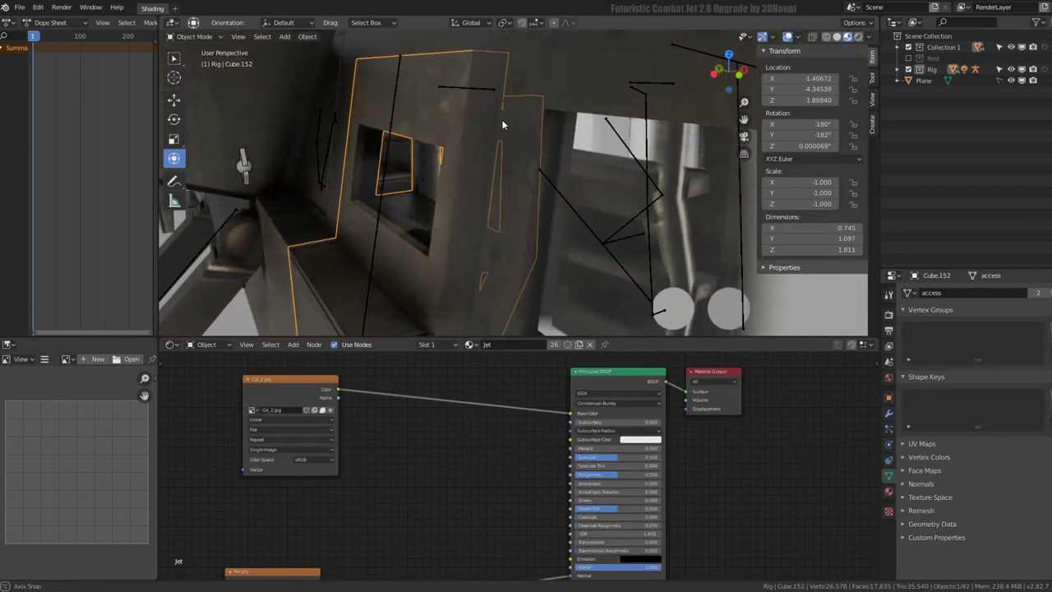
middle_drag(438, 181, 524, 166)
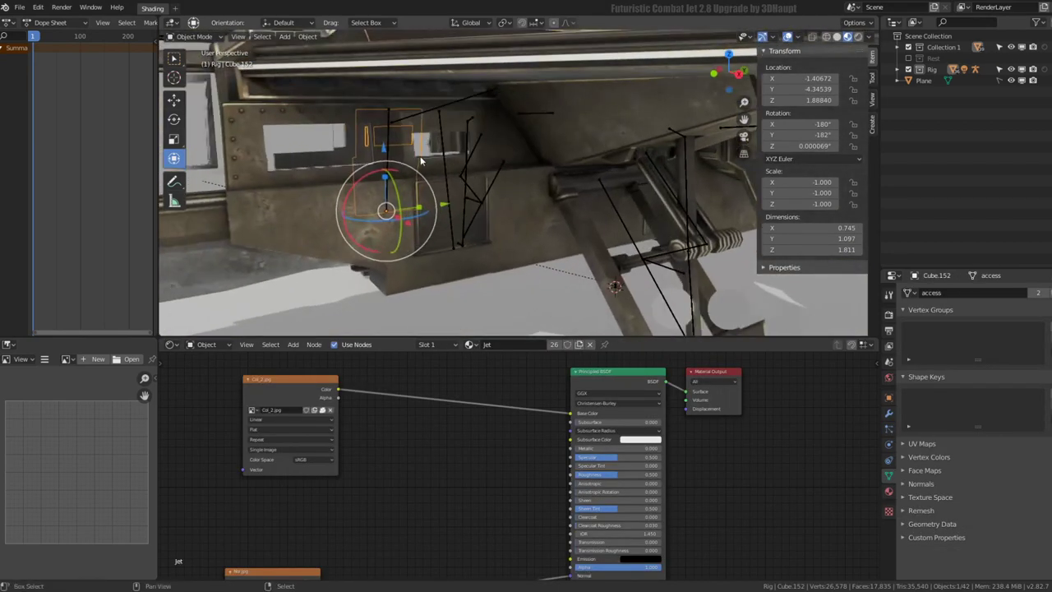
click(519, 152)
key(ctrl+Tab)
key(ctrl+z)
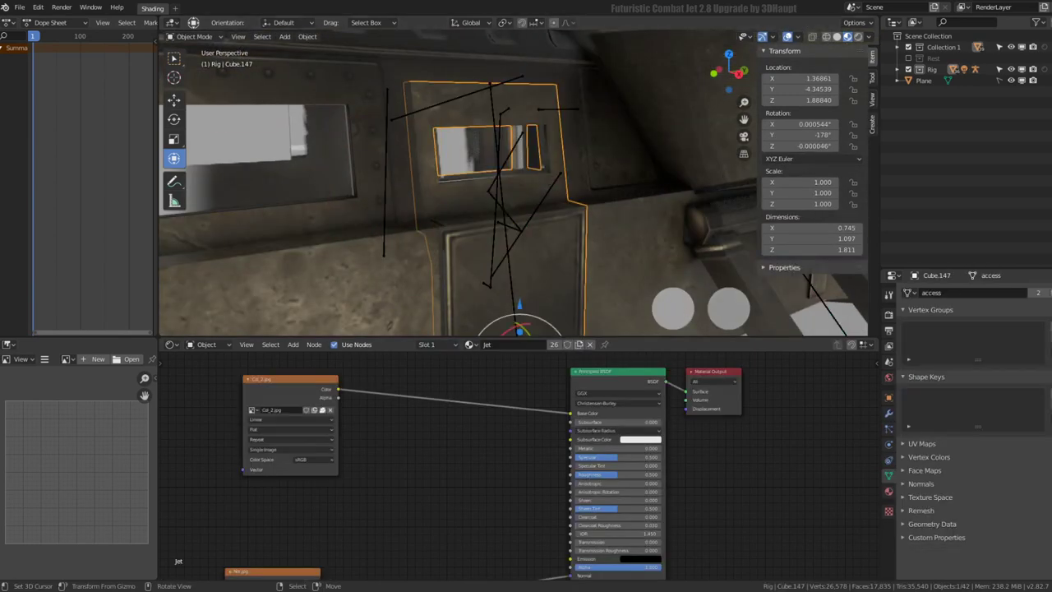
click(535, 162)
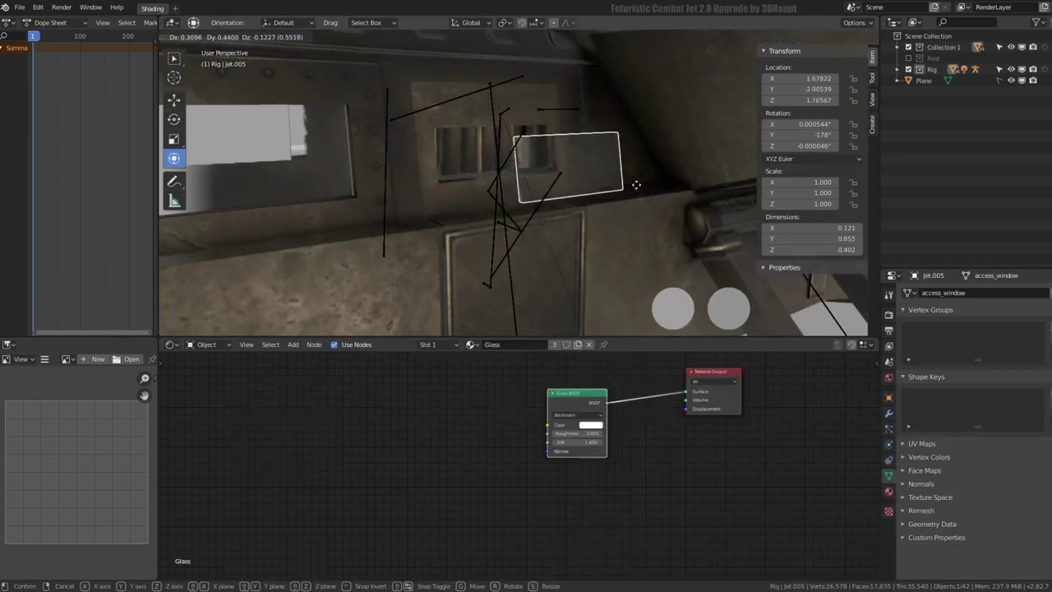
key(g)
key(Escape)
mouse_move(564, 149)
middle_down()
mouse_move(517, 150)
mouse_move(503, 198)
middle_up()
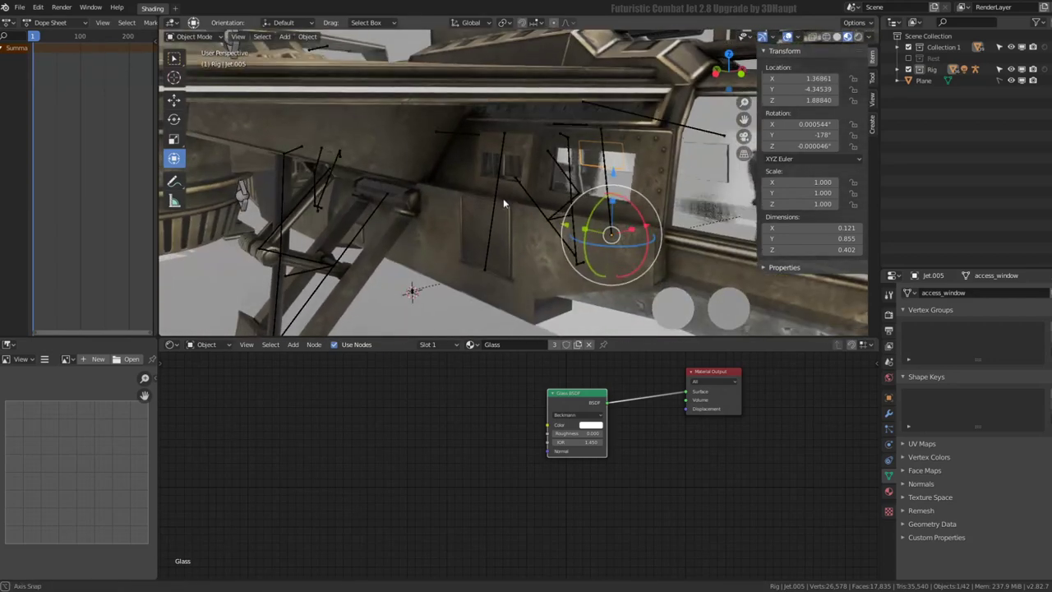
scroll(503, 198, down, 5)
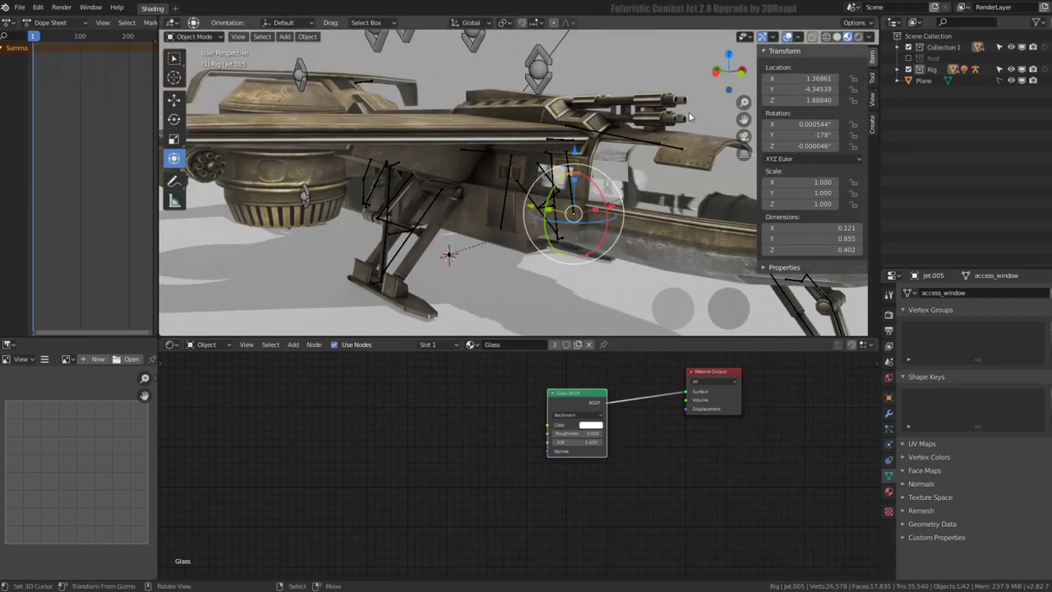
Step: Switch the viewport to solid shading and view the jet from three-quarters
click(837, 36)
mouse_move(525, 164)
middle_down()
mouse_move(537, 147)
mouse_move(542, 236)
middle_up()
scroll(583, 307, down, 3)
middle_drag(583, 307, 510, 246)
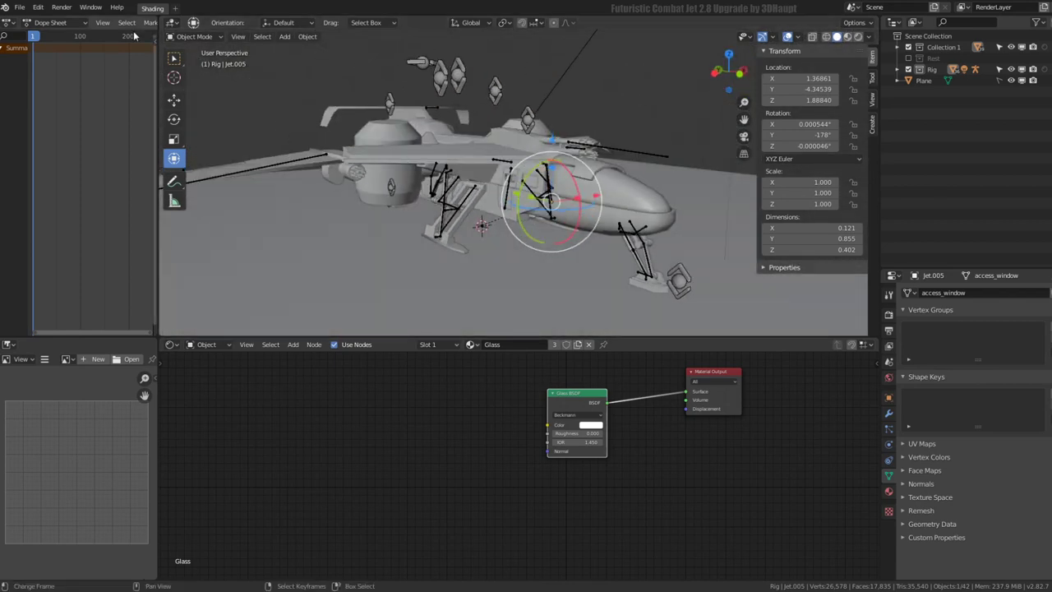
click(189, 37)
scroll(443, 306, down, 3)
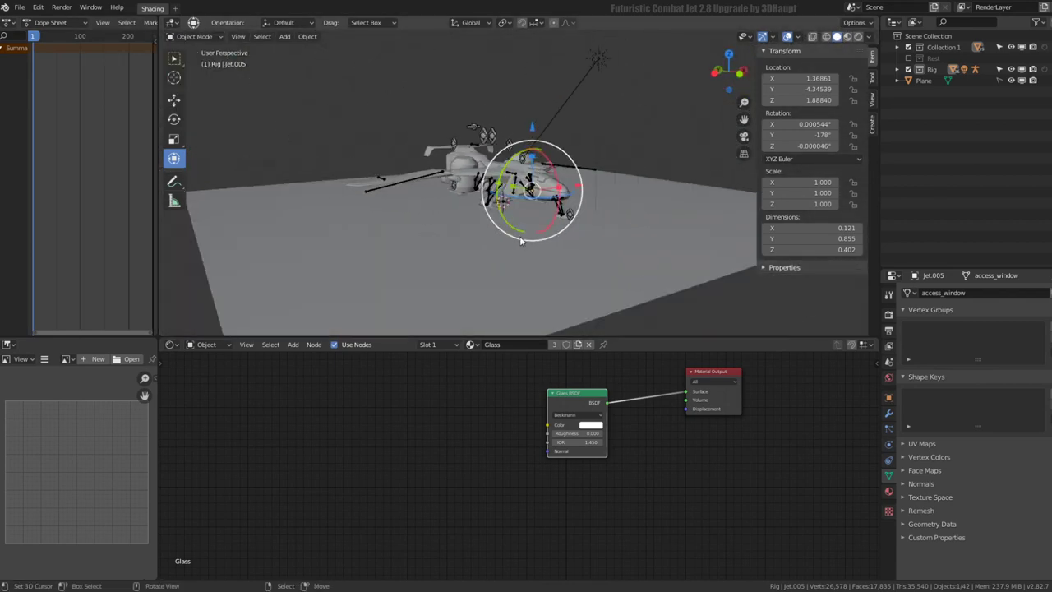
scroll(519, 236, down, 3)
Step: Select the Sun light and ground plane, then zoom to a close side view
click(551, 180)
scroll(608, 182, up, 1)
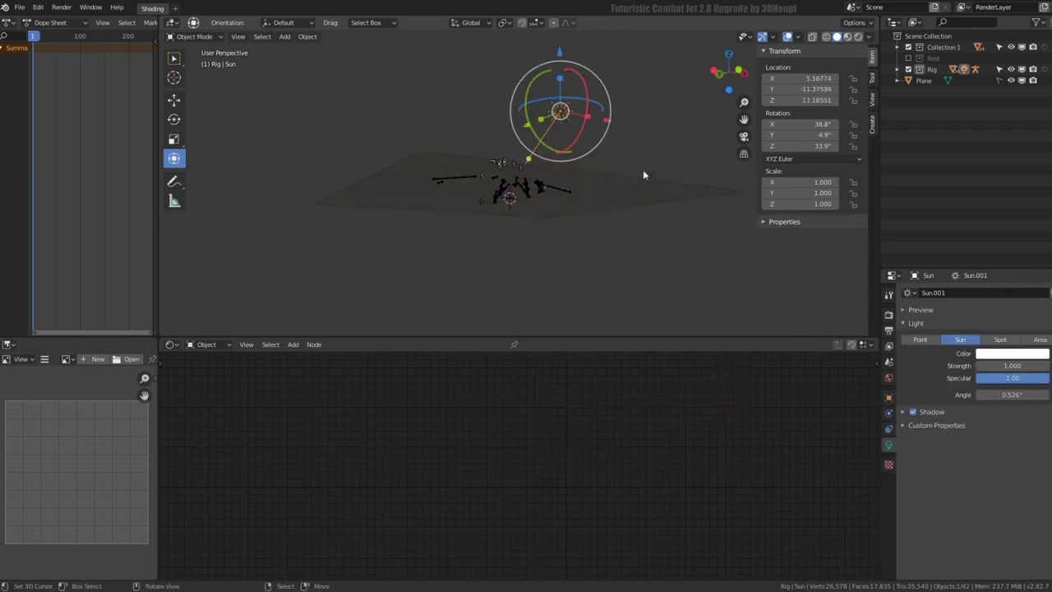
scroll(645, 172, up, 2)
scroll(585, 115, up, 1)
scroll(695, 235, up, 1)
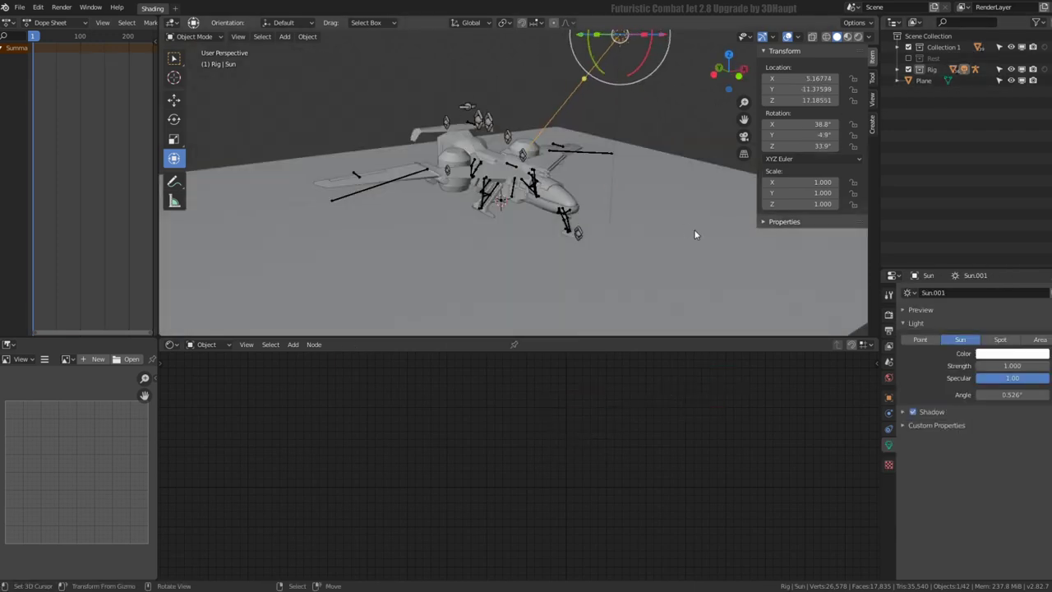
click(689, 230)
scroll(511, 222, up, 2)
scroll(485, 181, up, 2)
mouse_move(485, 181)
middle_down()
mouse_move(502, 122)
mouse_move(369, 185)
mouse_move(491, 149)
middle_up()
Step: Select the side access panels Cube.147 and Cube.152 on the fuselage
click(435, 177)
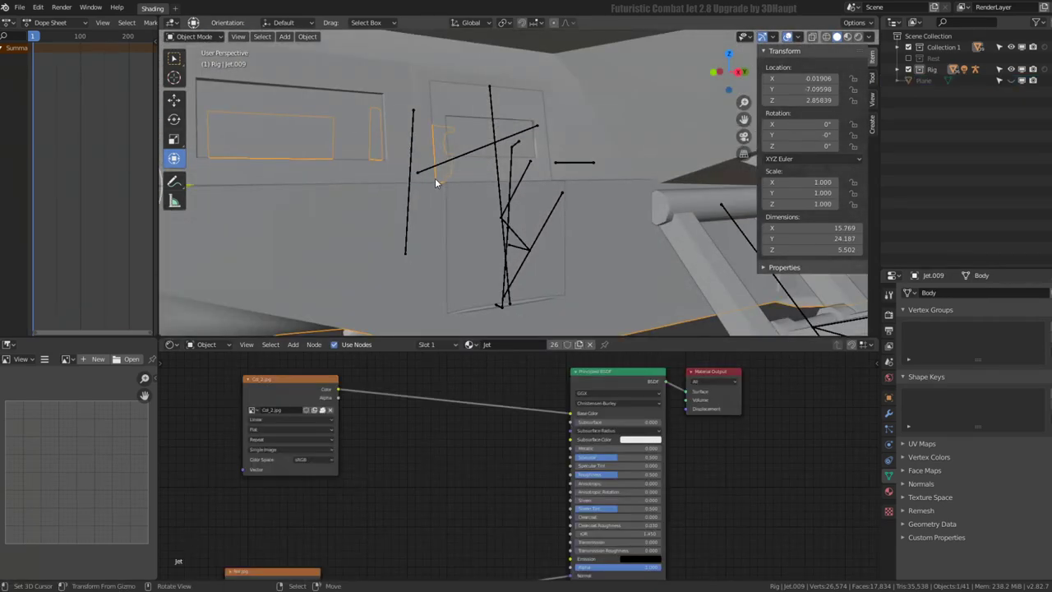
mouse_move(435, 177)
middle_down()
mouse_move(579, 183)
mouse_move(463, 229)
middle_up()
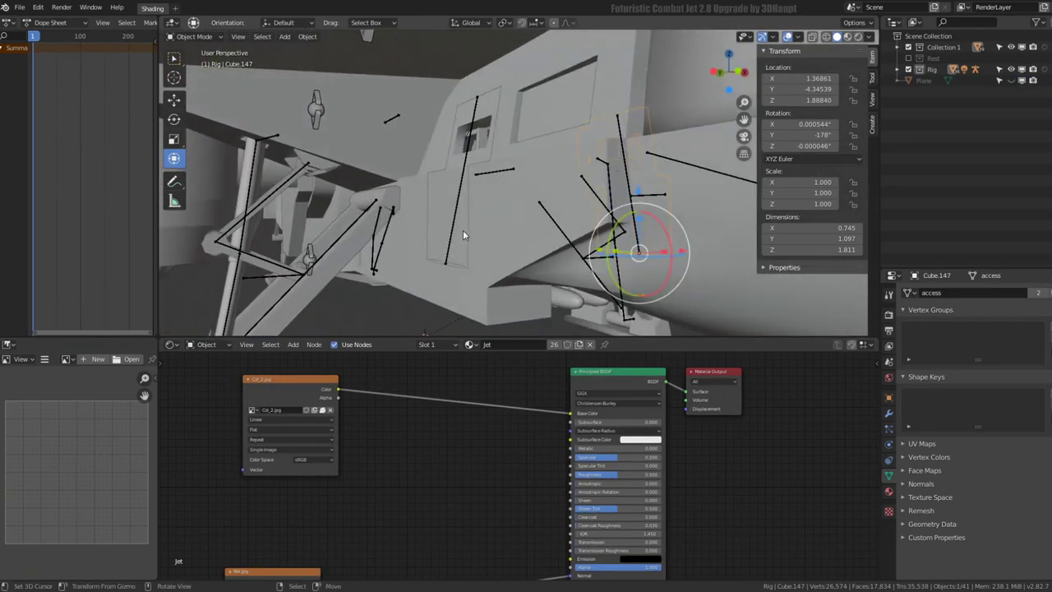
click(436, 224)
mouse_move(640, 200)
middle_down()
mouse_move(545, 170)
mouse_move(545, 135)
middle_up()
click(545, 136)
key(ctrl+Tab)
key(ctrl+Tab)
click(570, 179)
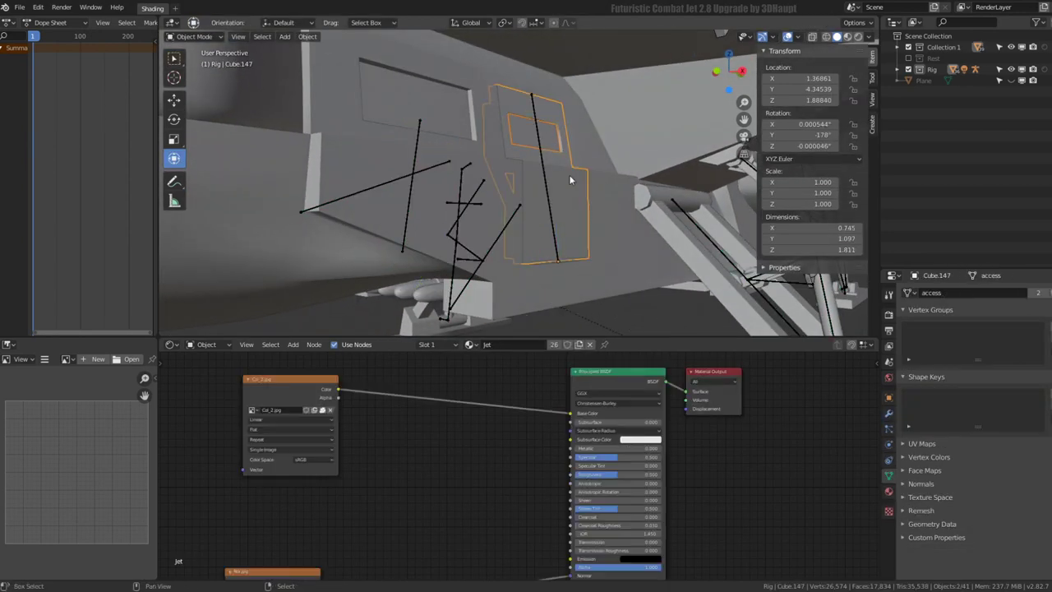
middle_drag(522, 173, 617, 172)
click(457, 189)
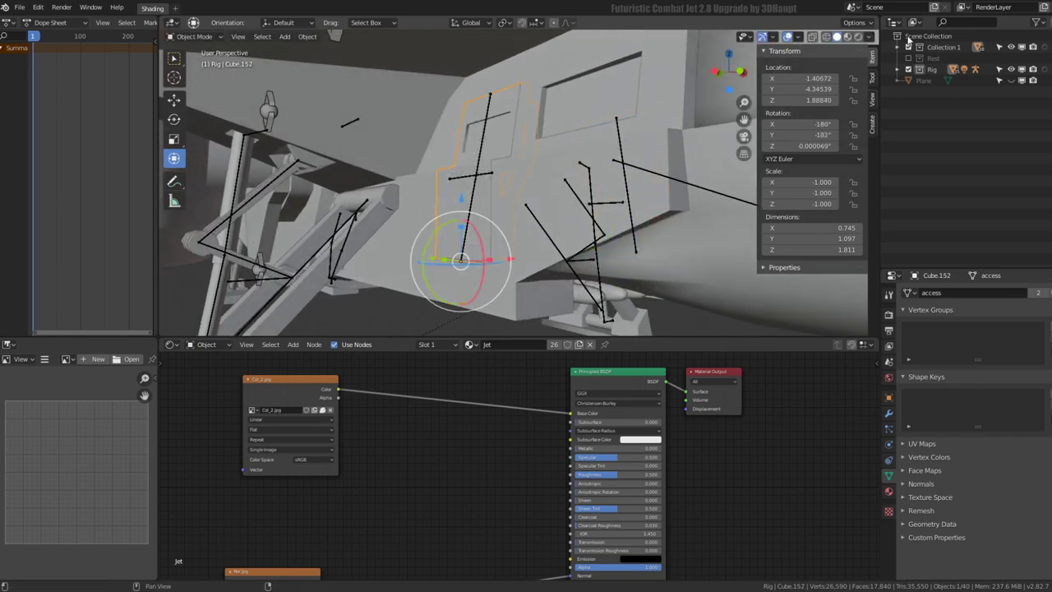
Step: Turn on Cavity in the viewport shading options
click(871, 37)
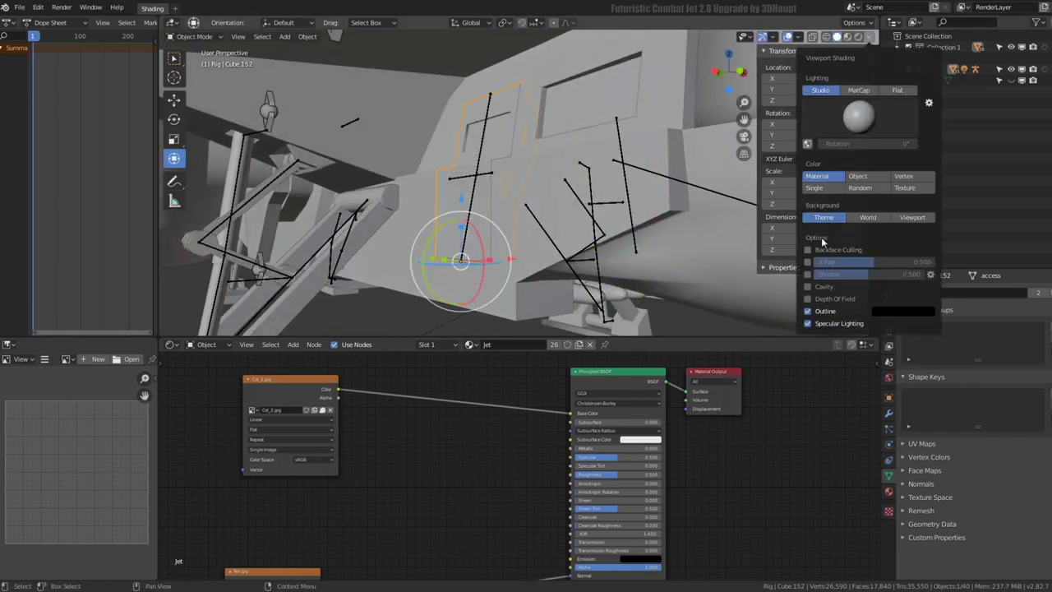
click(806, 286)
mouse_move(525, 189)
middle_down()
mouse_move(564, 171)
mouse_move(501, 129)
mouse_move(419, 110)
mouse_move(579, 136)
middle_up()
scroll(598, 141, up, 3)
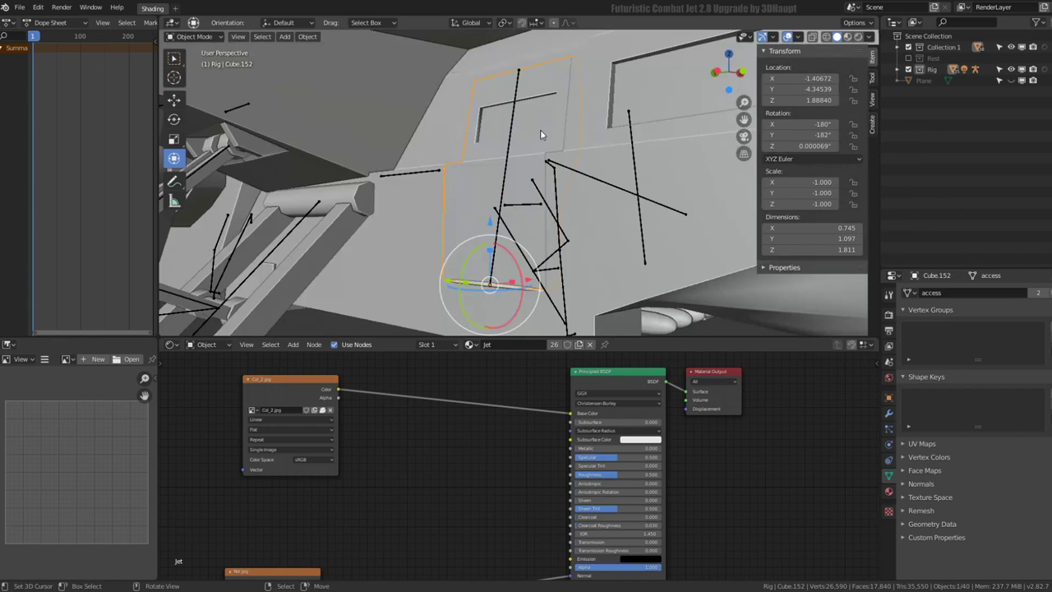
Step: Hide panel Cube.152 with H to see the interior, then reveal it with Alt+H
key(h)
key(alt+h)
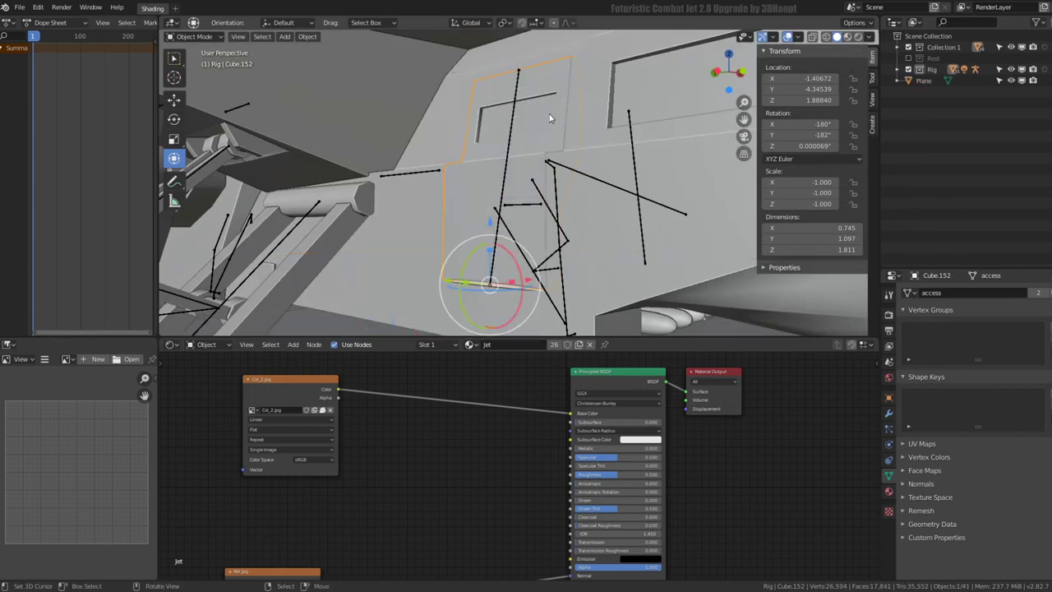
key(h)
middle_drag(577, 98, 510, 150)
key(alt+h)
scroll(569, 107, down, 5)
Step: Enter Pose Mode on the rig and switch it back to Pose Position
click(510, 151)
key(ctrl+Tab)
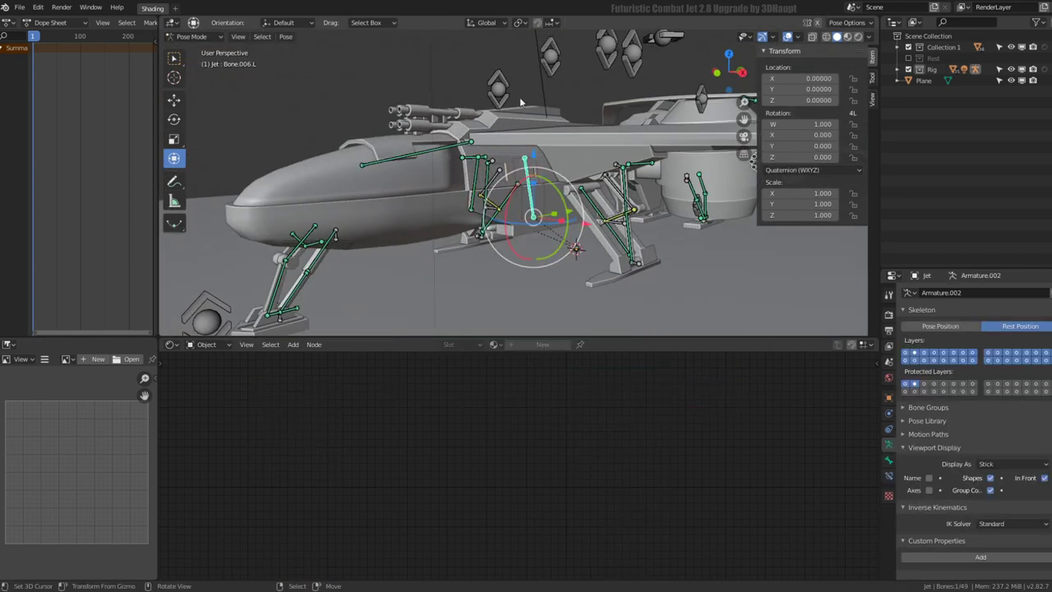
click(498, 86)
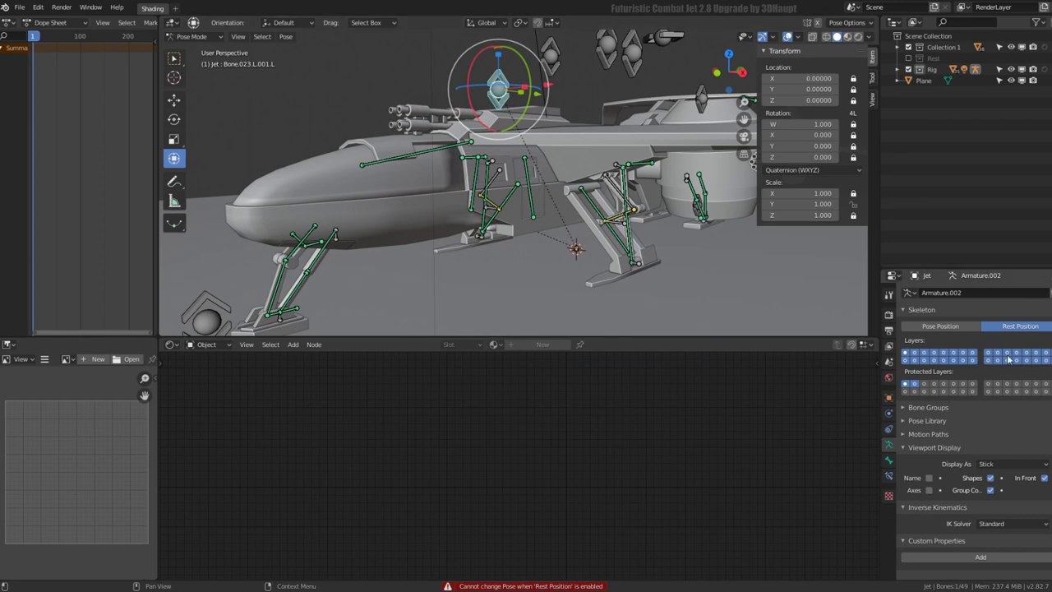
click(940, 326)
Step: Trial-scale bones Bone.023.L.001.L, Bone.021.L and Heck, cancelling each scale
key(s)
right_click(693, 267)
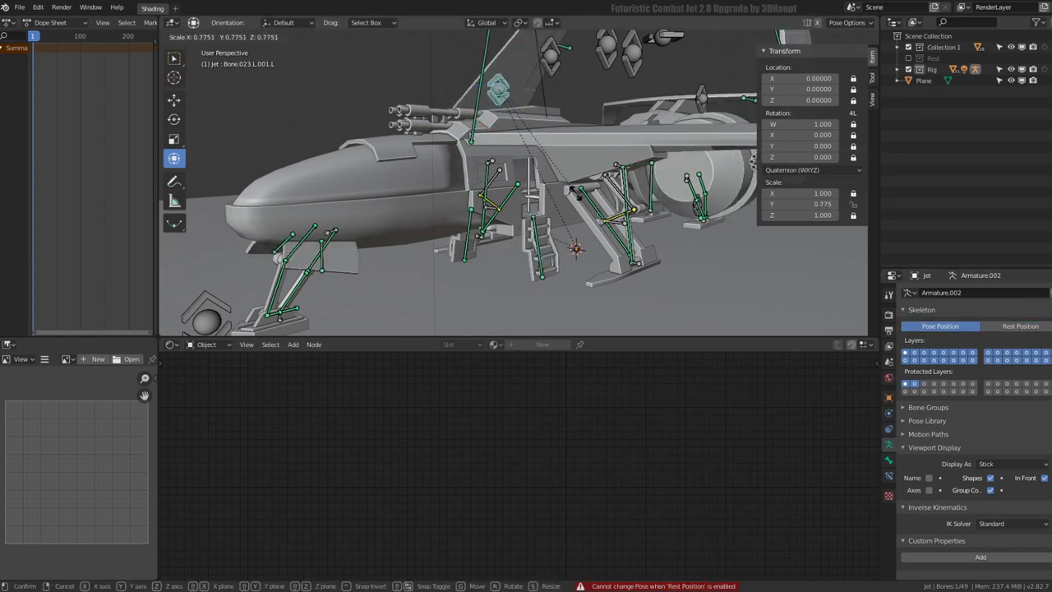
middle_drag(692, 267, 515, 99)
click(486, 78)
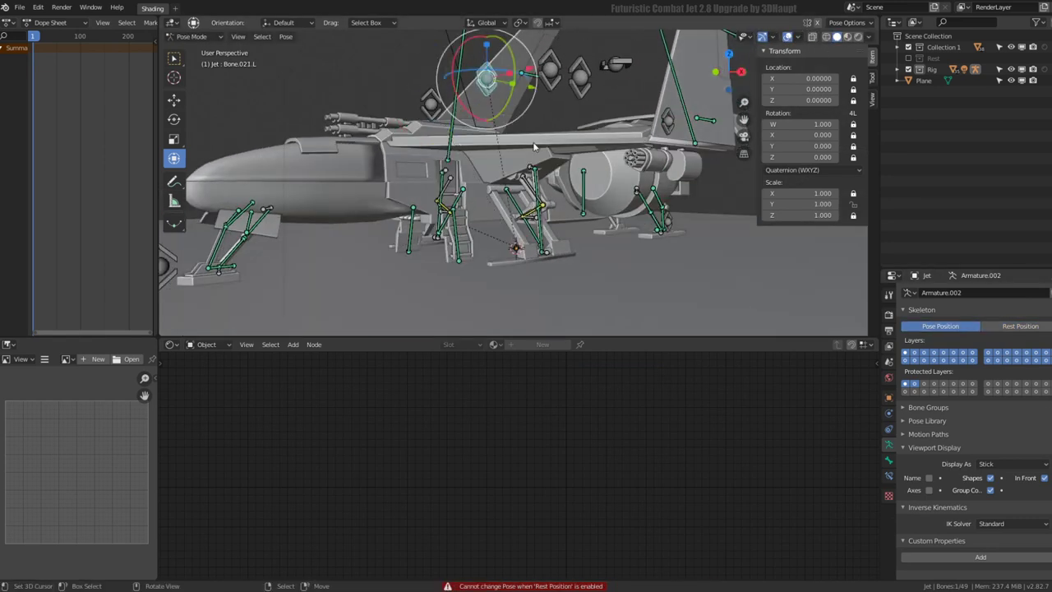
key(s)
right_click(520, 125)
middle_drag(520, 125, 577, 239)
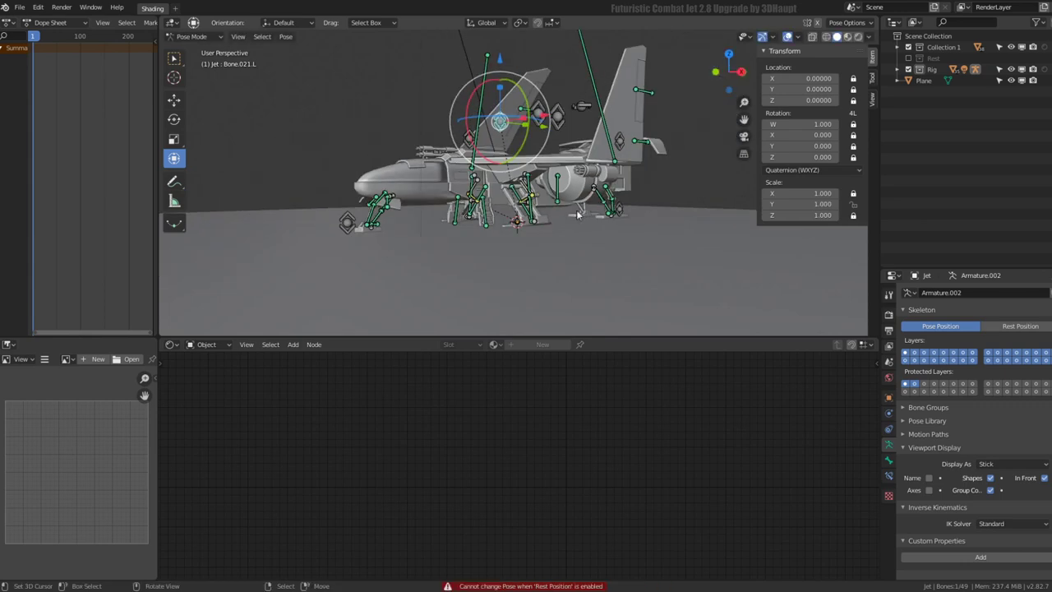
click(678, 237)
middle_drag(679, 238, 567, 193)
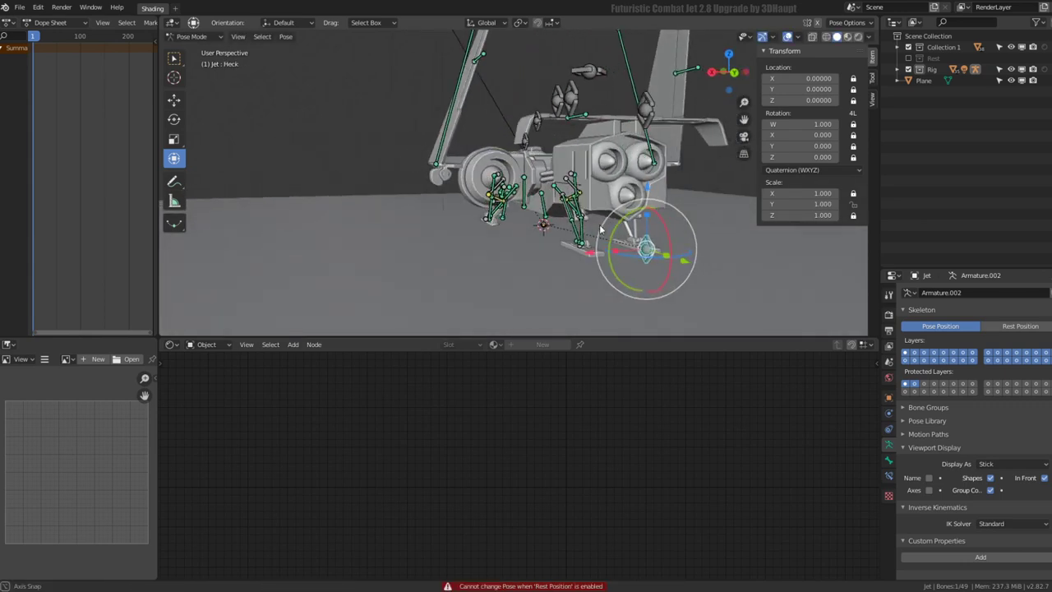
key(s)
right_click(561, 185)
Step: Remove the Mirror modifier from the upper engine Jet.017
click(657, 142)
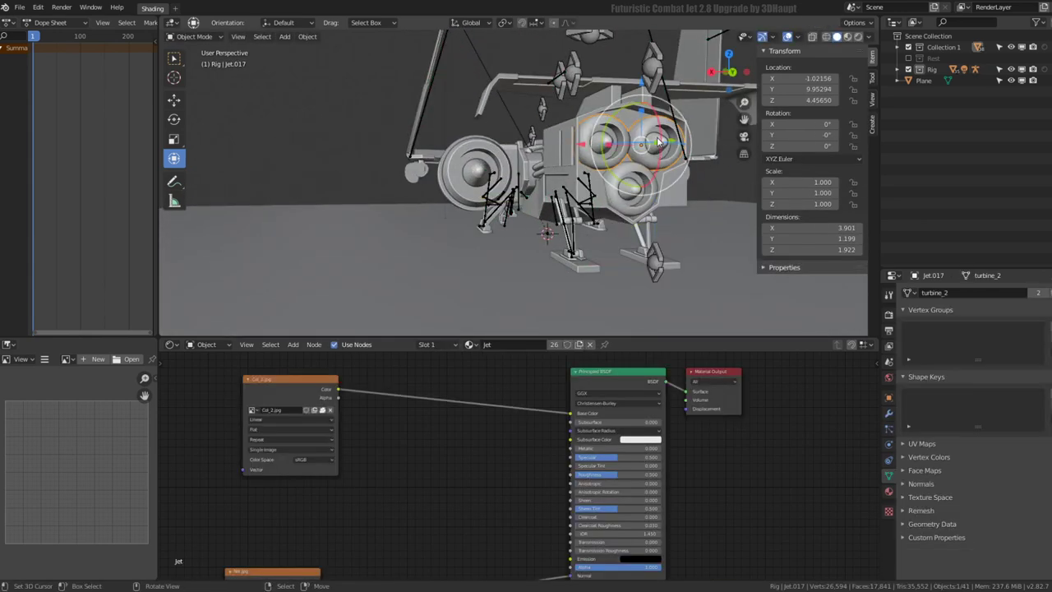
click(888, 415)
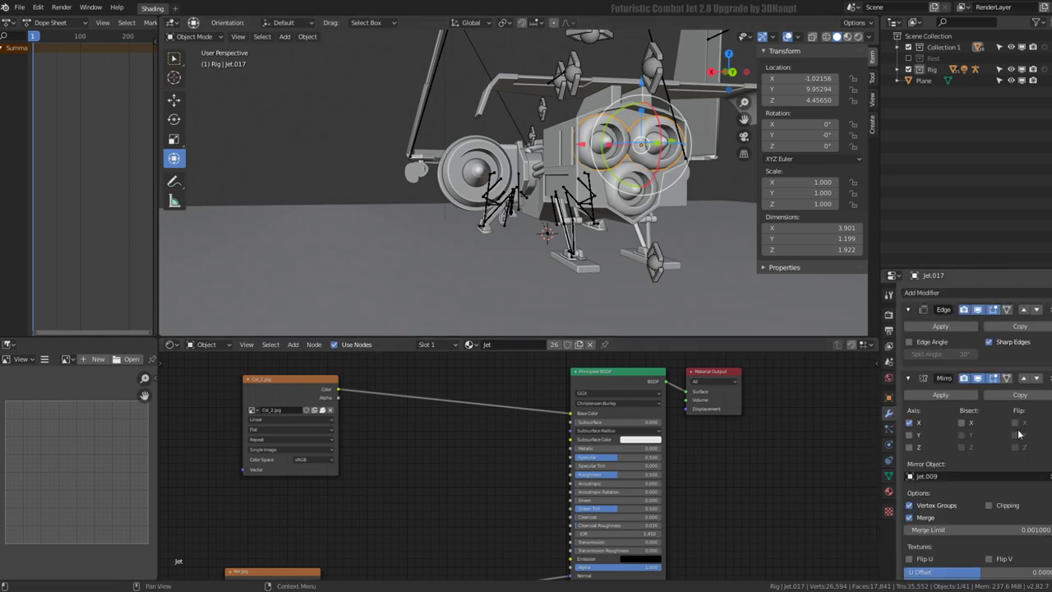
click(908, 310)
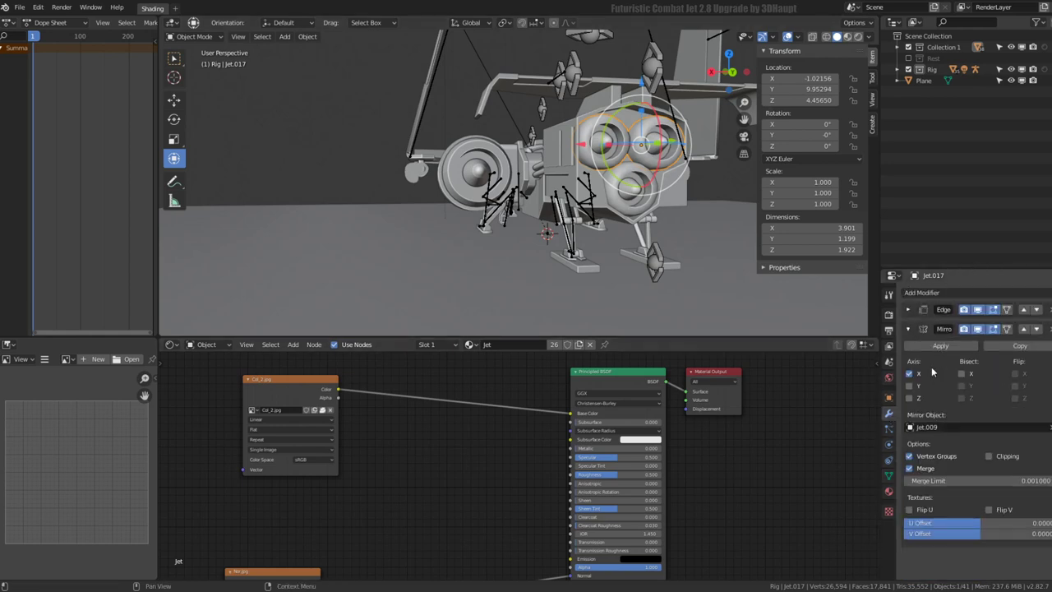
middle_drag(526, 222, 623, 214)
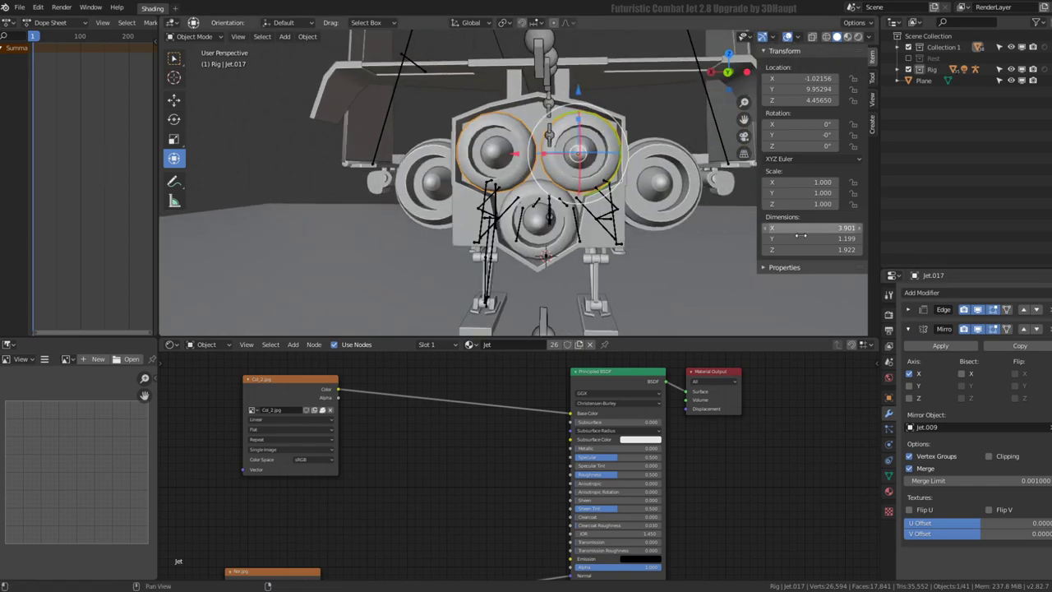
click(941, 349)
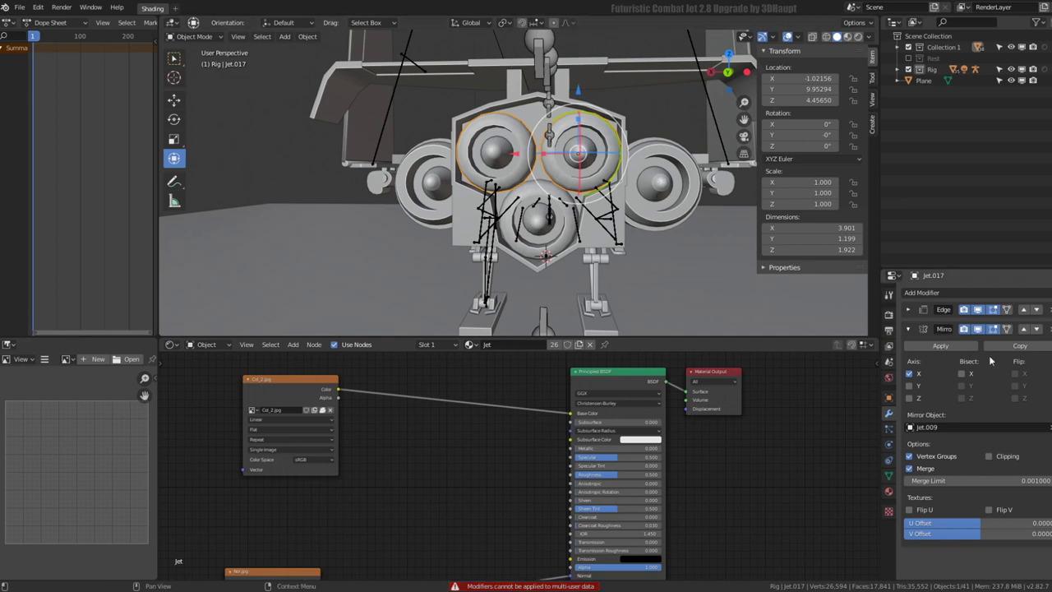
click(565, 238)
click(609, 147)
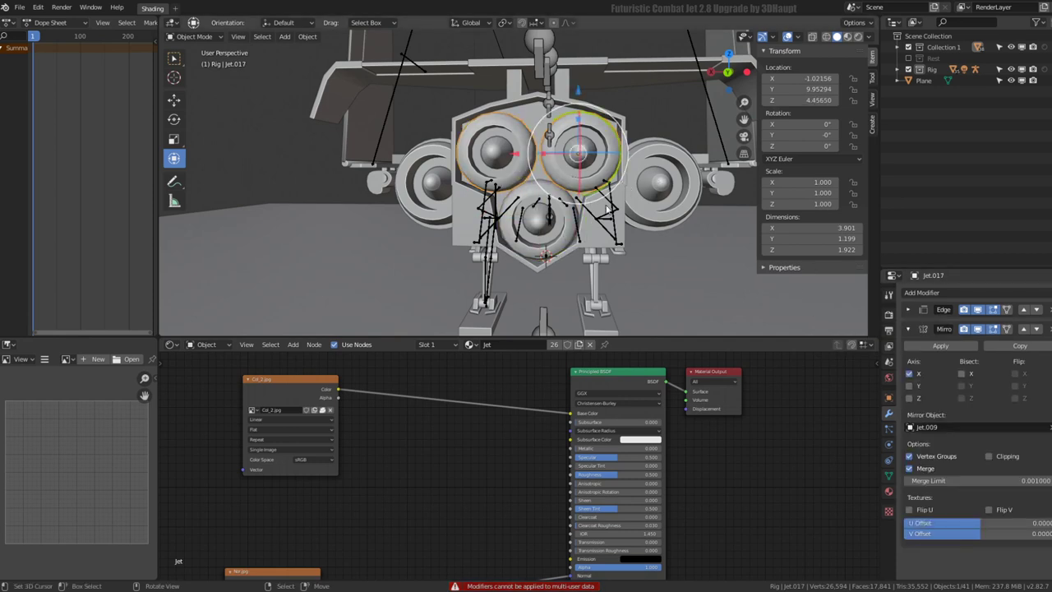
click(909, 330)
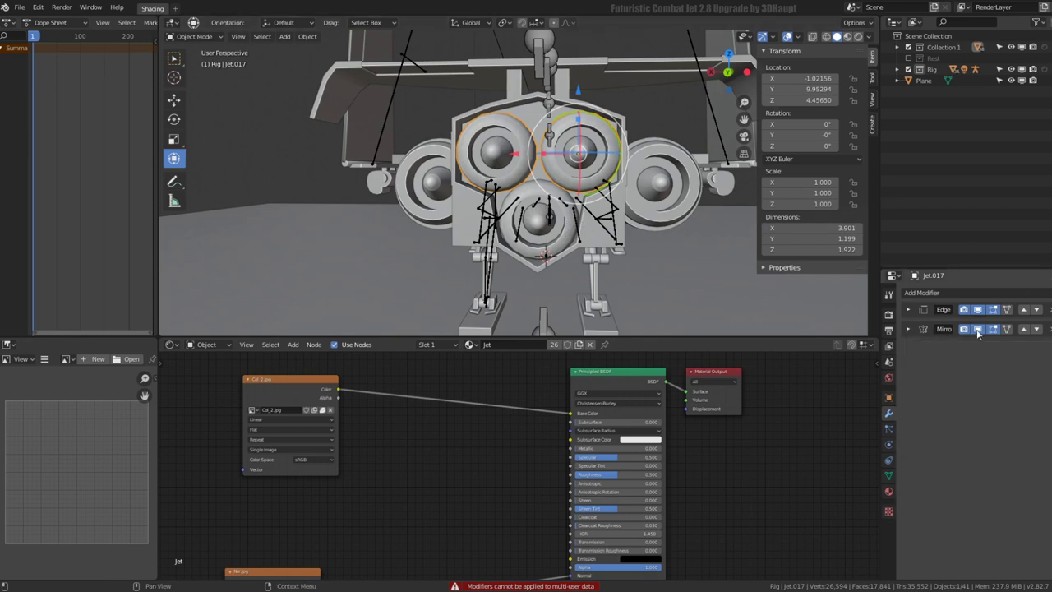
click(1049, 329)
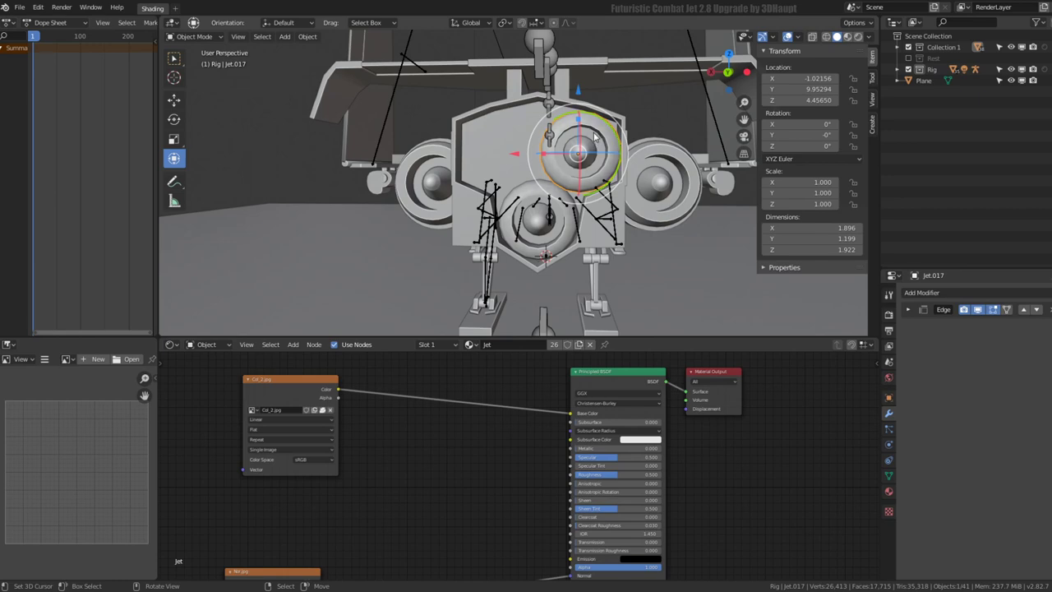
Step: Snap the 3D cursor to the central lower engine from a rear view
key(KP_1)
key(KP_3)
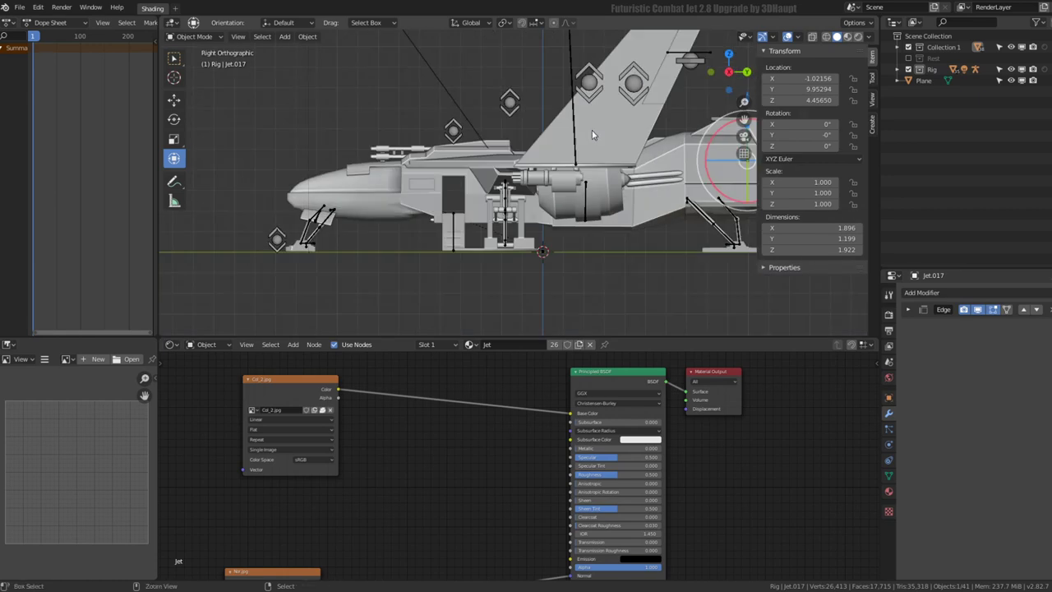
key(ctrl+KP_3)
key(ctrl+KP_1)
scroll(625, 127, up, 3)
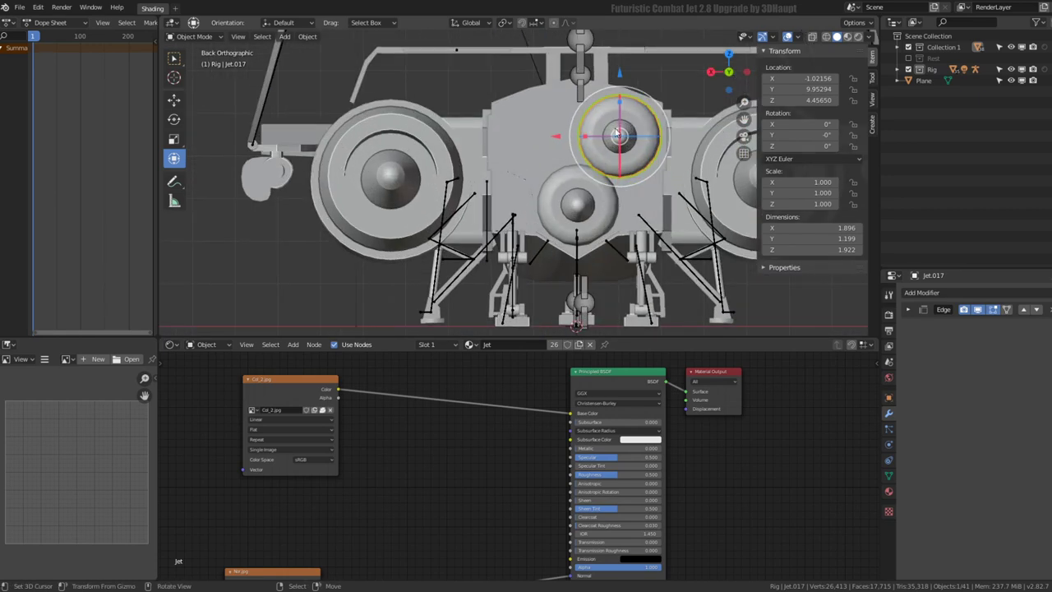
scroll(592, 164, up, 2)
click(539, 235)
key(shift+s)
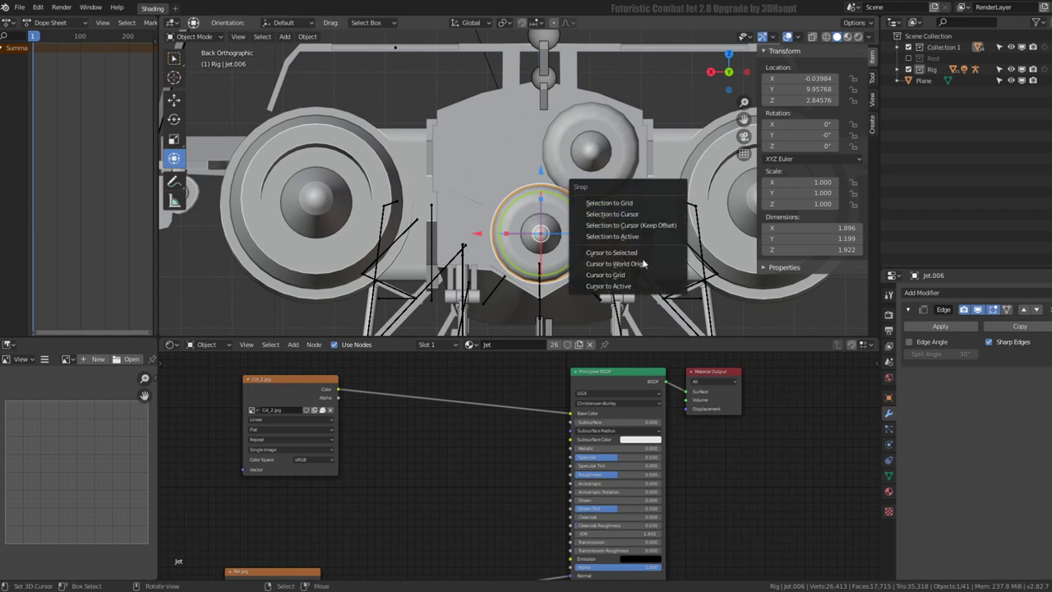
click(641, 252)
Step: Make a linked duplicate of the upper engine mirrored across the 3D cursor with X scale -1
click(610, 151)
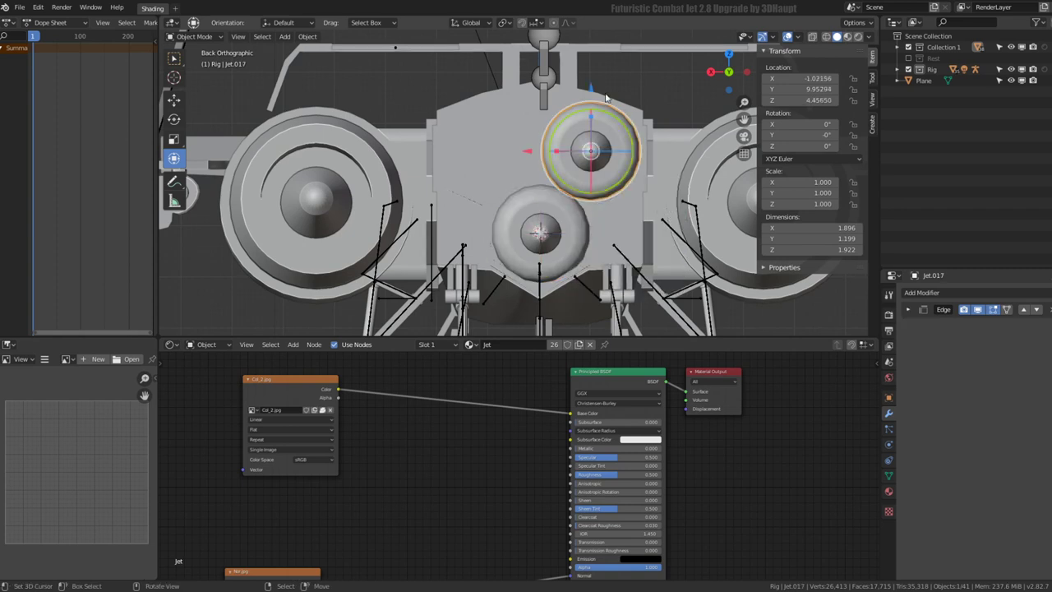
click(503, 23)
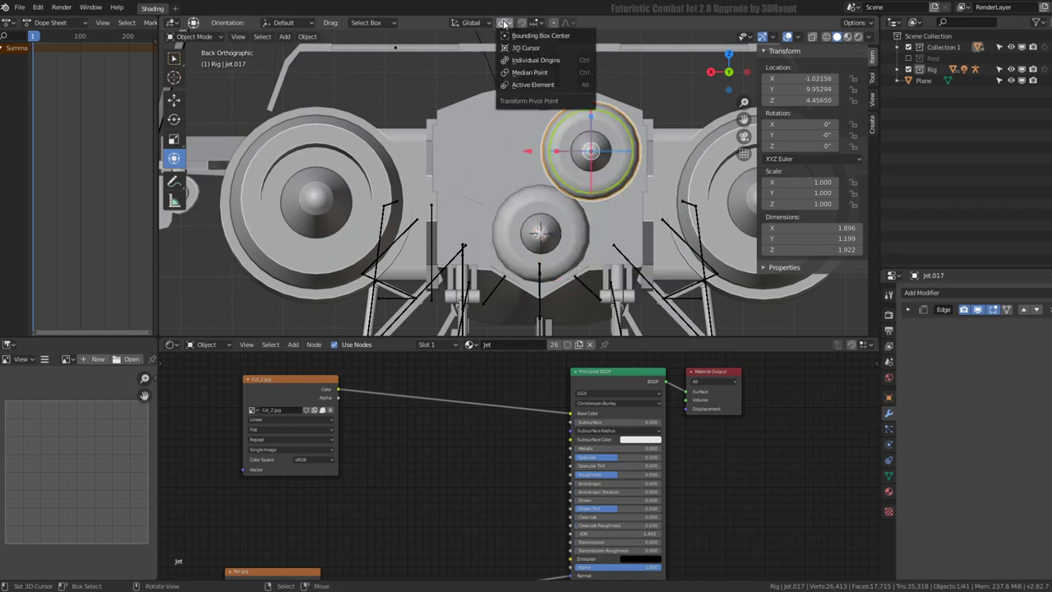
click(532, 48)
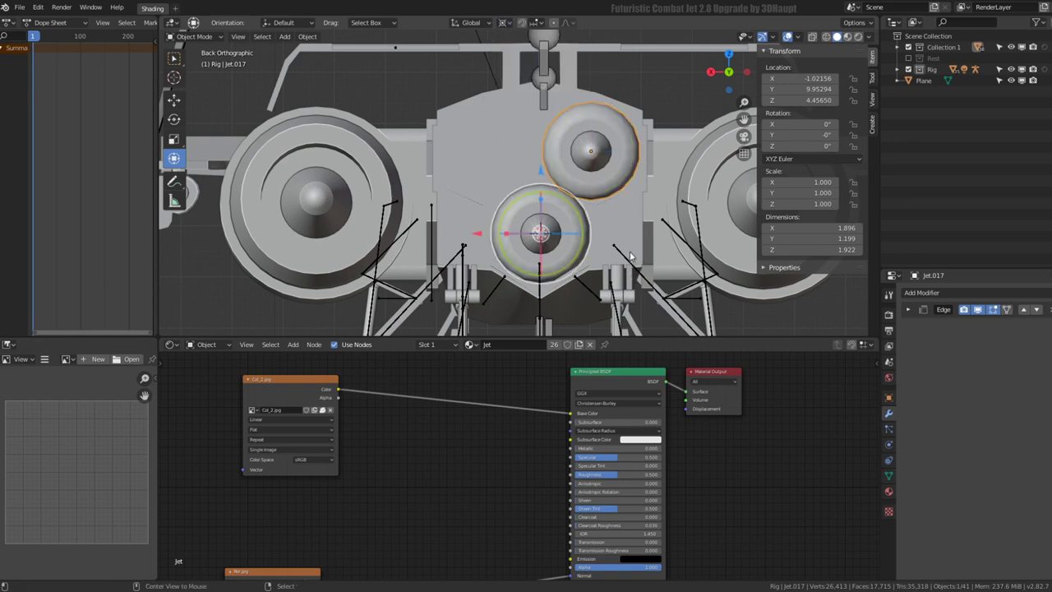
key(alt+d)
key(s)
key(x)
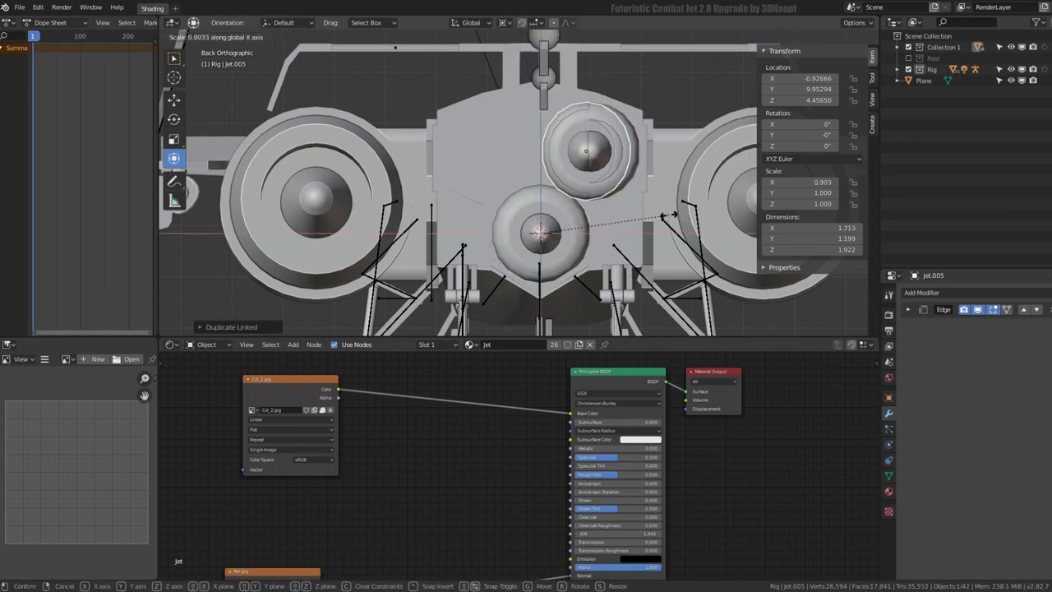
text(-1)
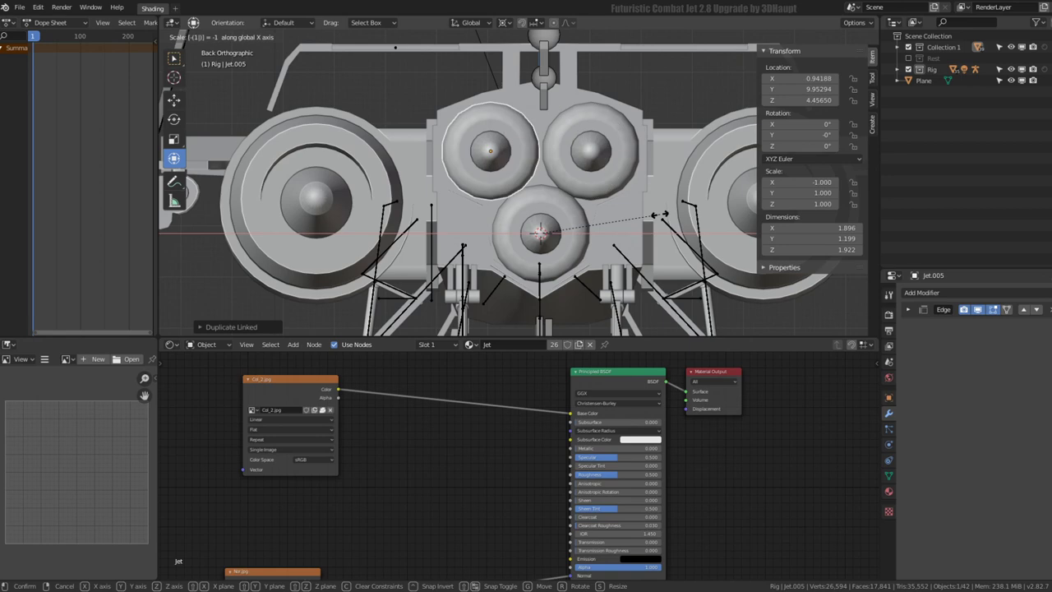
key(Return)
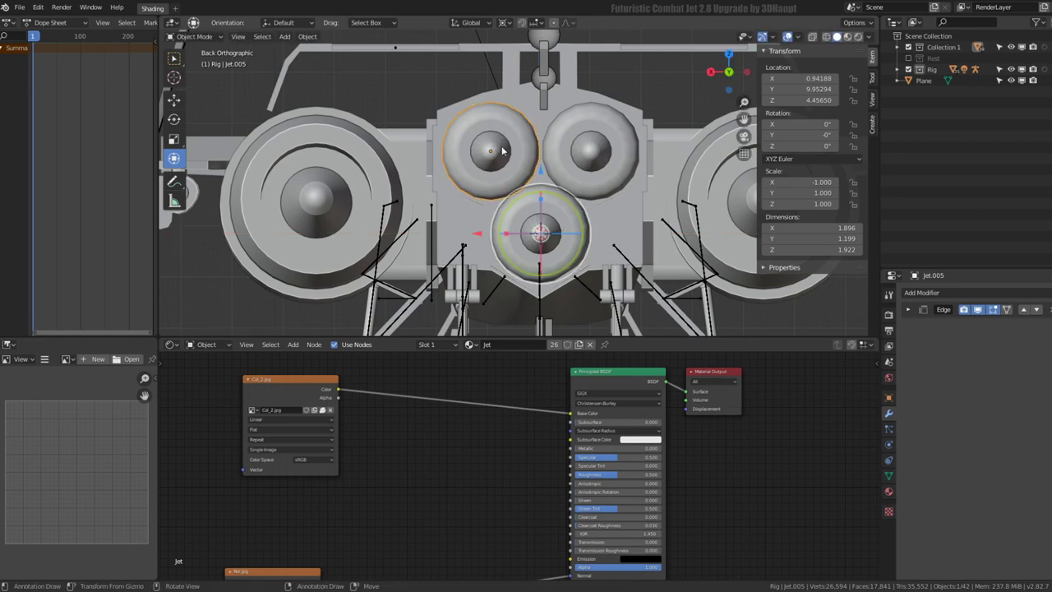
scroll(501, 150, down, 3)
mouse_move(502, 150)
middle_down()
mouse_move(604, 189)
mouse_move(597, 157)
middle_up()
scroll(604, 189, up, 3)
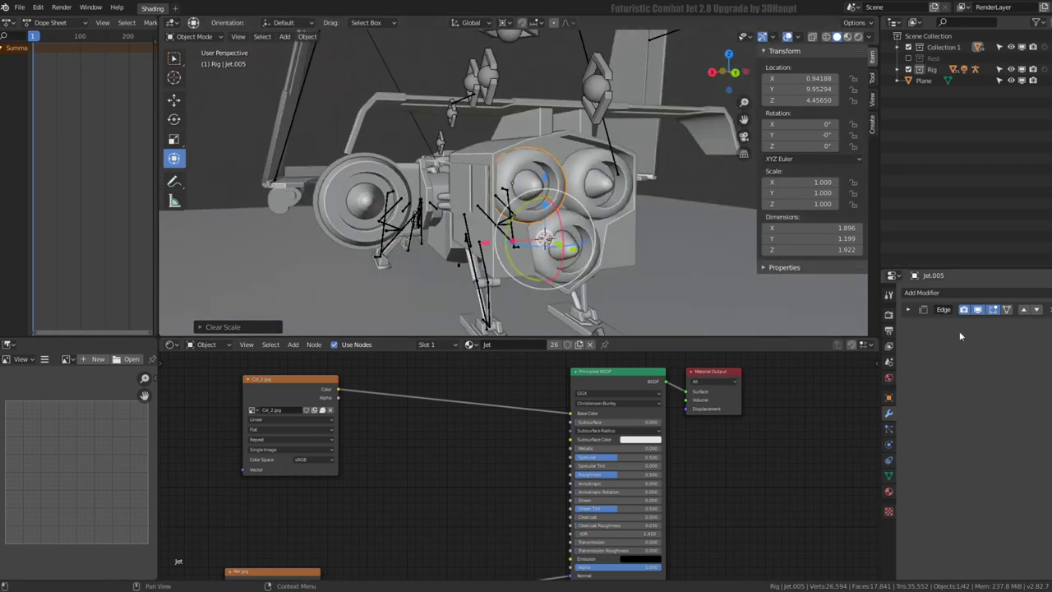
Step: Set viewport samples to 4 and switch the viewport to Rendered shading
click(888, 316)
scroll(935, 364, down, 2)
scroll(934, 365, up, 2)
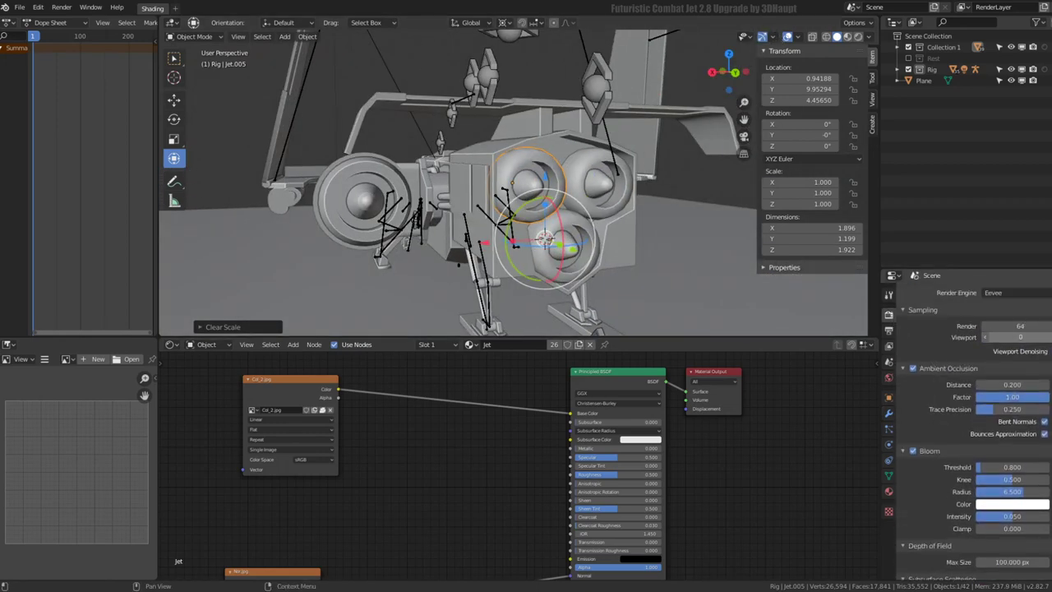
drag(1019, 336, 1028, 337)
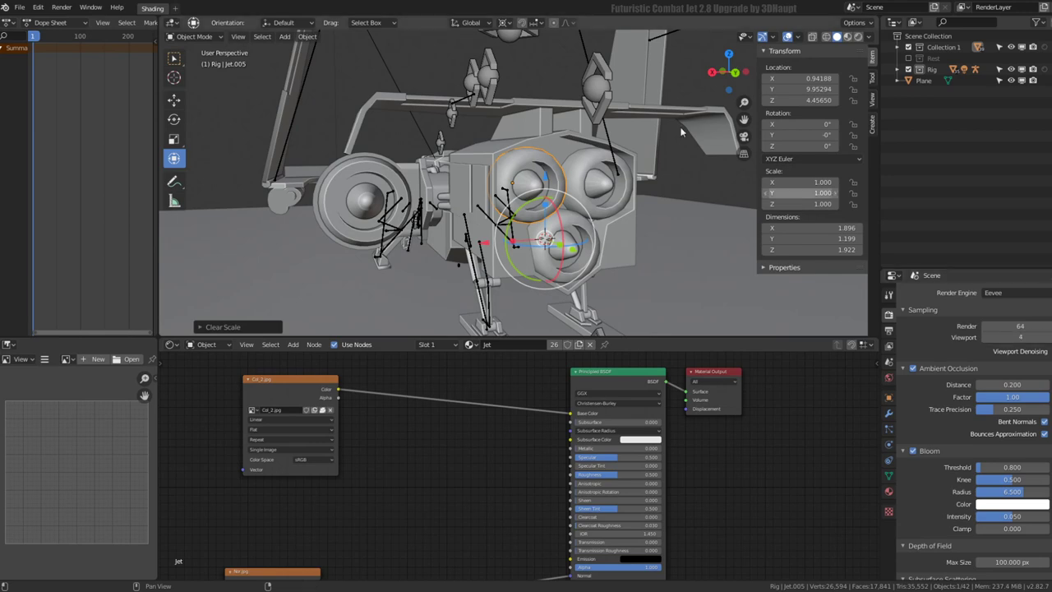
click(858, 36)
scroll(577, 145, up, 3)
scroll(578, 145, up, 2)
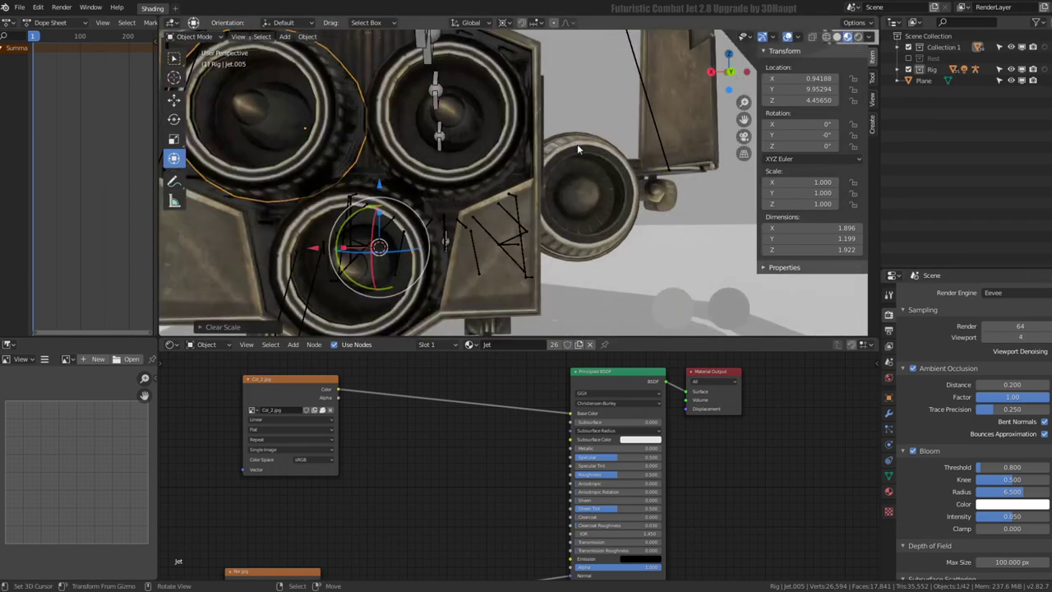
Step: Select the tail fin and raise the hull's Metallic while lowering its Roughness
middle_drag(577, 148, 515, 160)
click(515, 159)
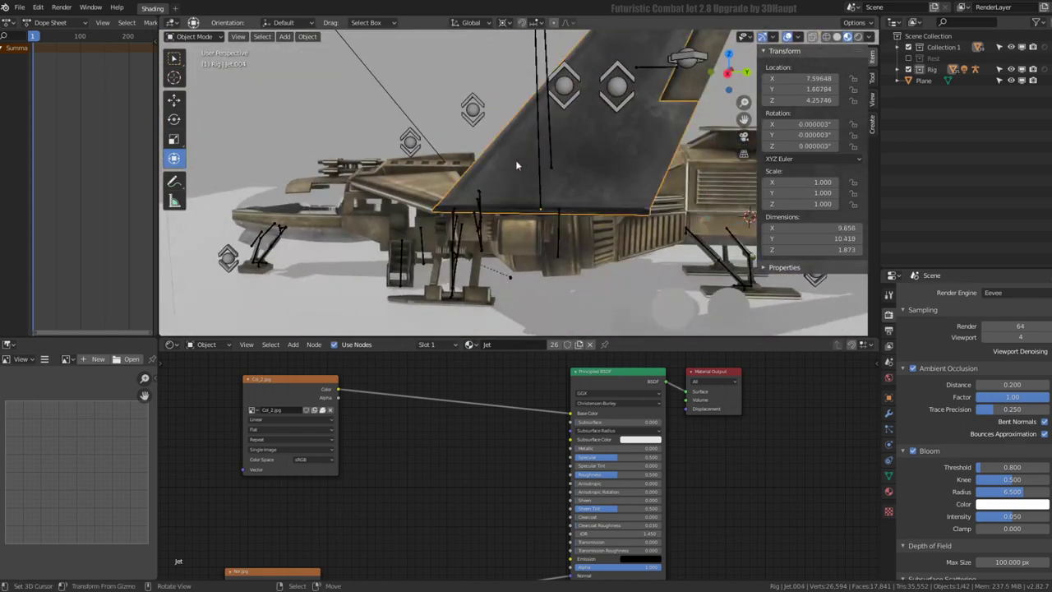
scroll(516, 159, down, 1)
scroll(619, 471, up, 2)
scroll(542, 438, up, 1)
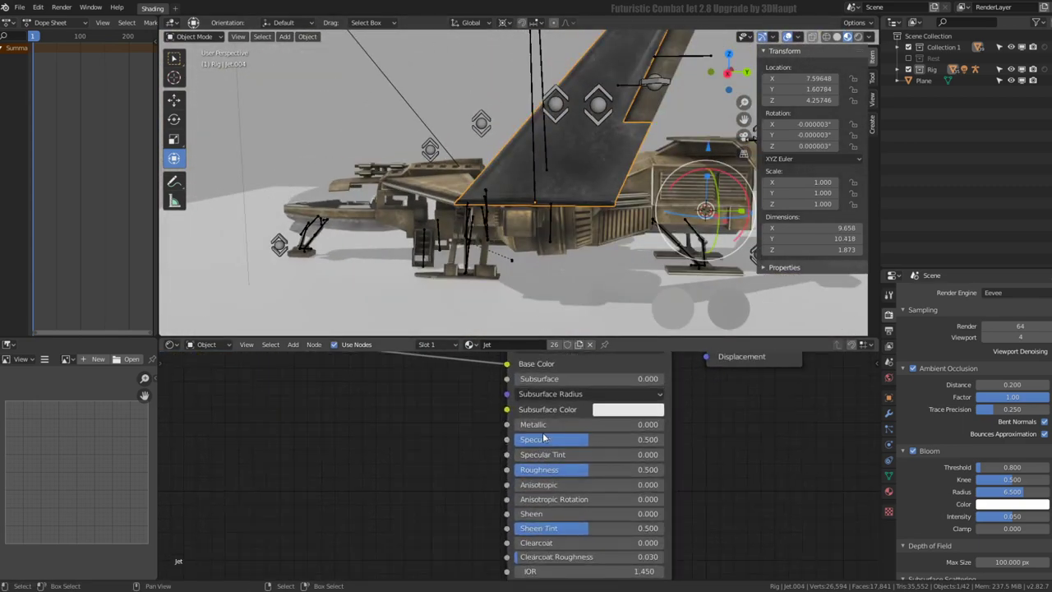
drag(542, 424, 633, 424)
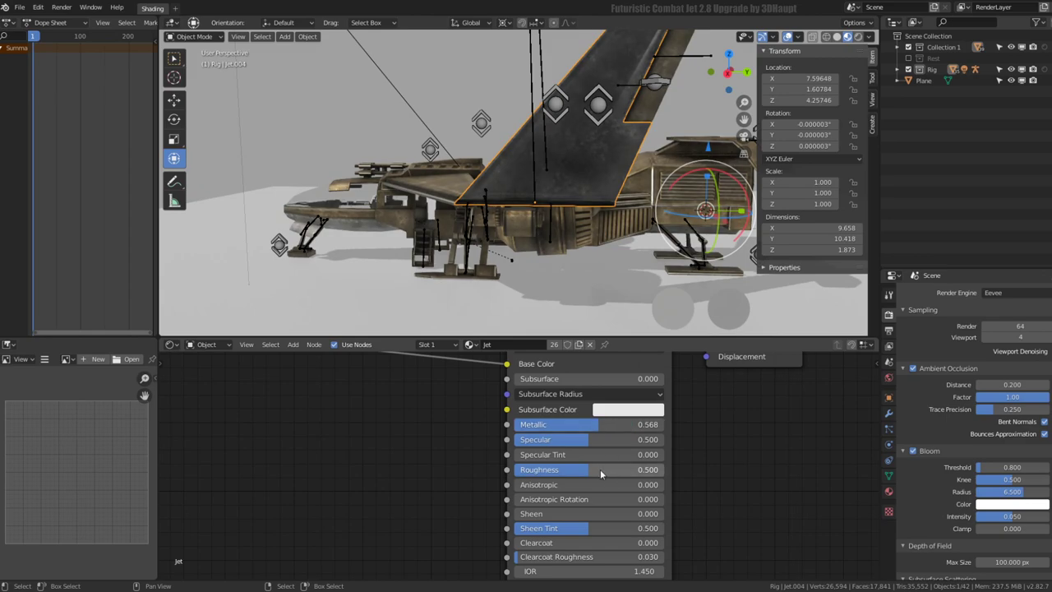
drag(601, 474, 539, 474)
mouse_move(473, 183)
middle_down()
mouse_move(465, 300)
mouse_move(369, 173)
mouse_move(353, 187)
mouse_move(422, 168)
mouse_move(416, 203)
mouse_move(391, 212)
mouse_move(417, 123)
mouse_move(347, 187)
mouse_move(317, 150)
mouse_move(345, 164)
middle_up()
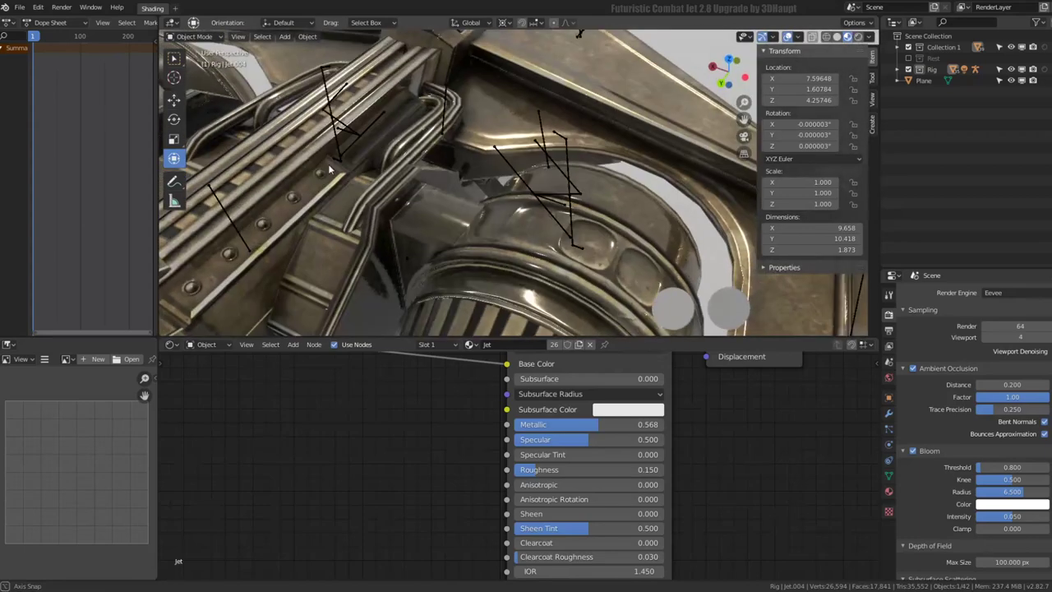
Step: Fine-tune the hull material to Metallic 0.350 and Roughness 0.523
drag(599, 424, 560, 424)
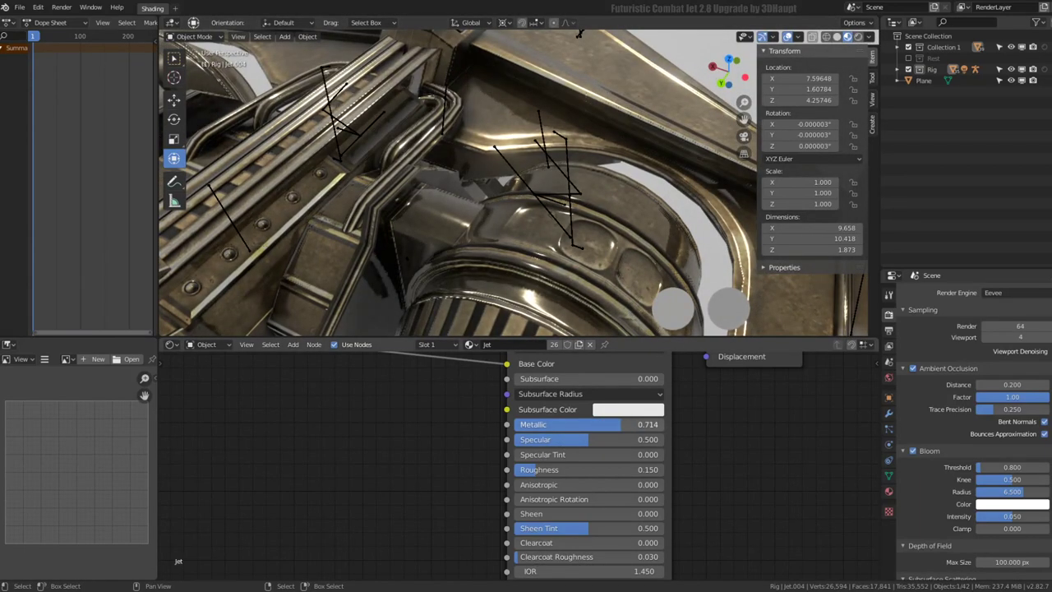
mouse_move(552, 469)
mouse_down()
mouse_move(629, 469)
mouse_move(587, 469)
mouse_up()
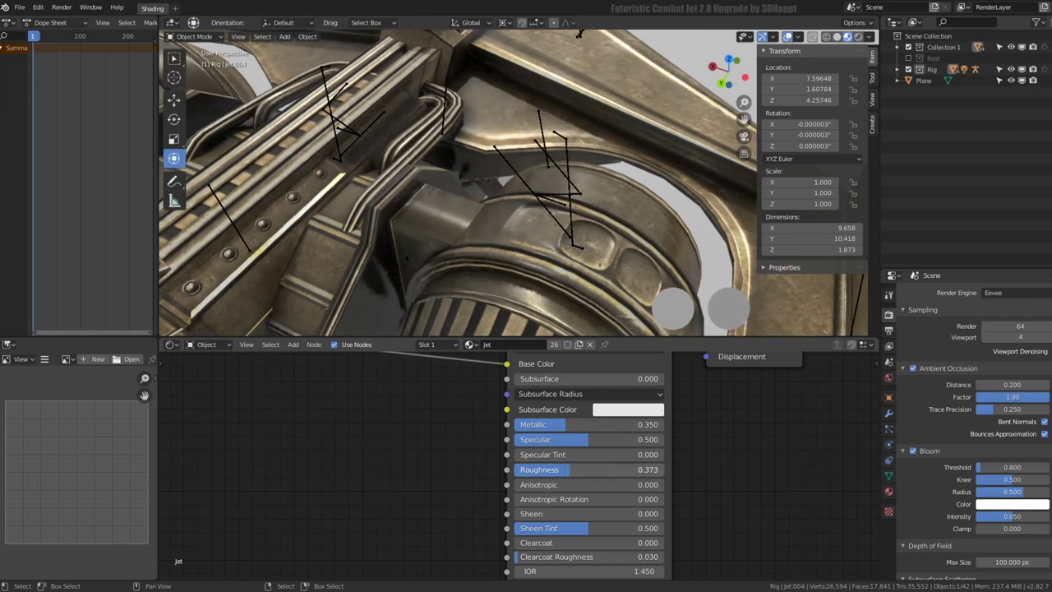
scroll(538, 201, down, 5)
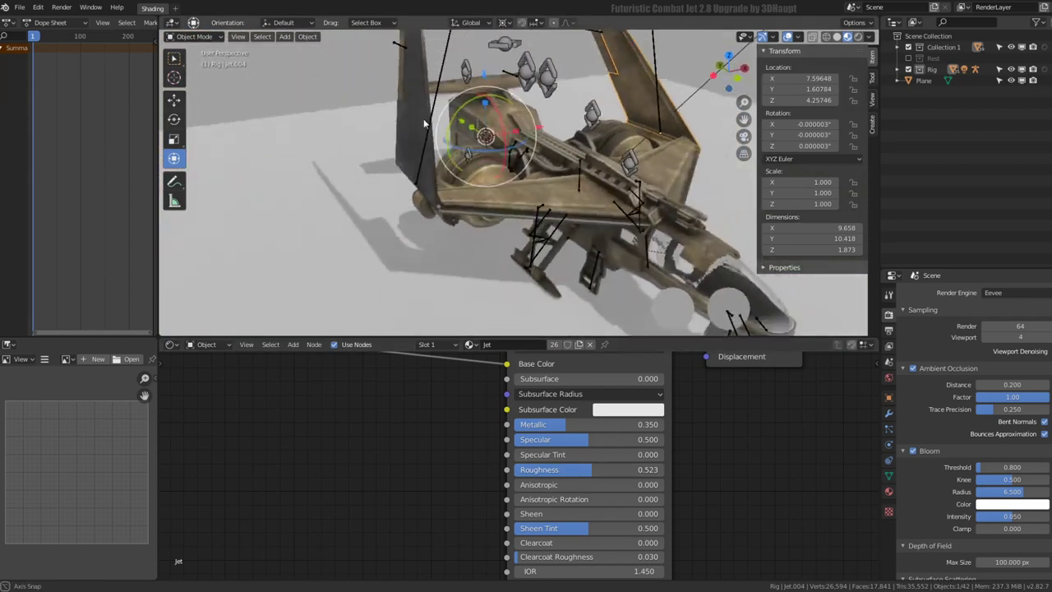
middle_drag(538, 201, 365, 133)
scroll(368, 190, up, 2)
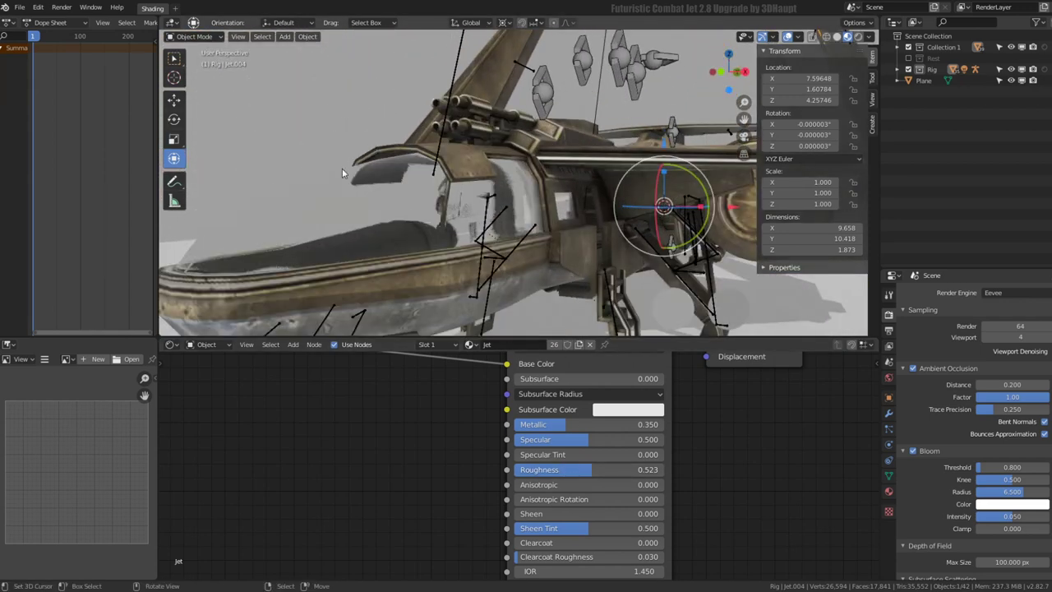
click(342, 173)
Step: Try canopy glass IOR values of 1.000, then 1.050, while viewing the cockpit
key(Home)
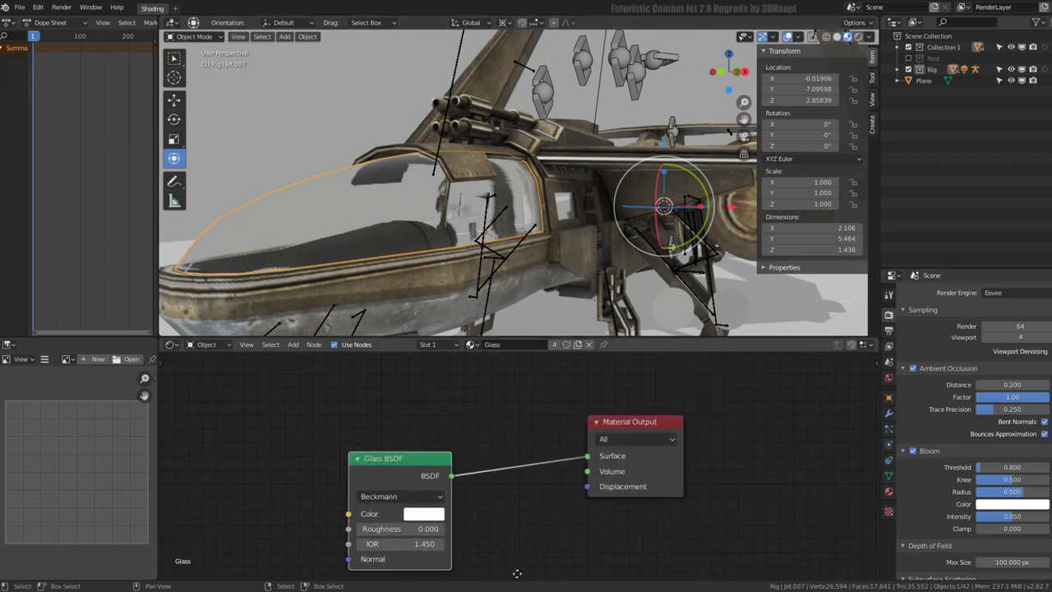
scroll(510, 509, up, 2)
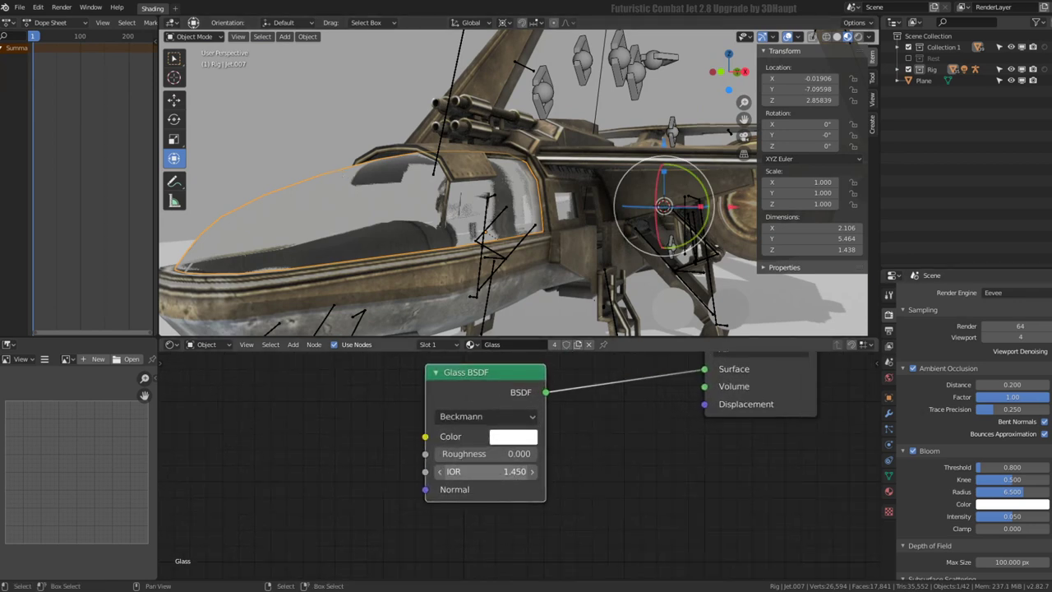
drag(504, 471, 448, 471)
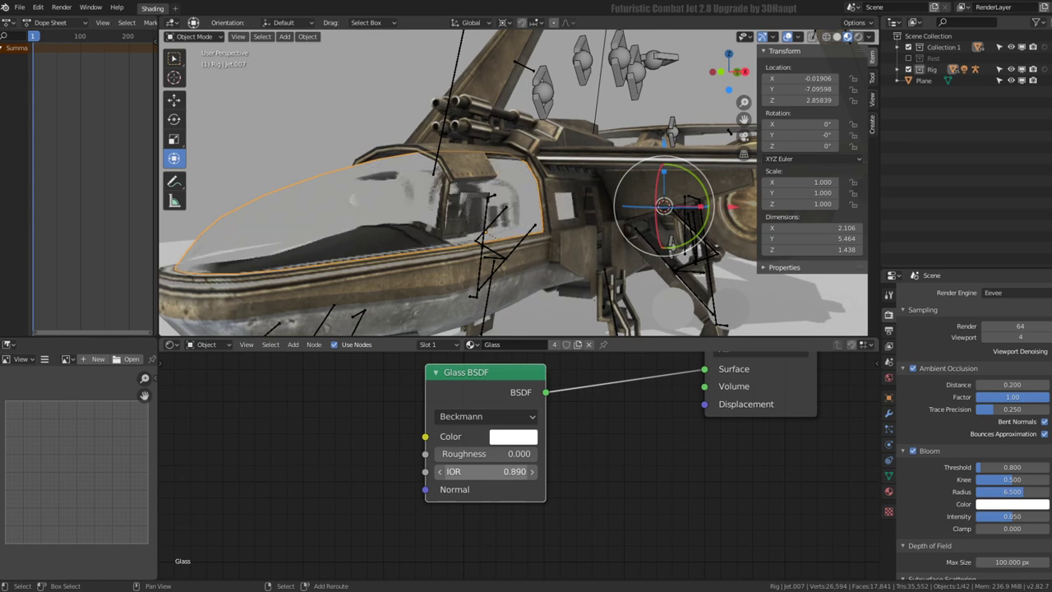
click(503, 471)
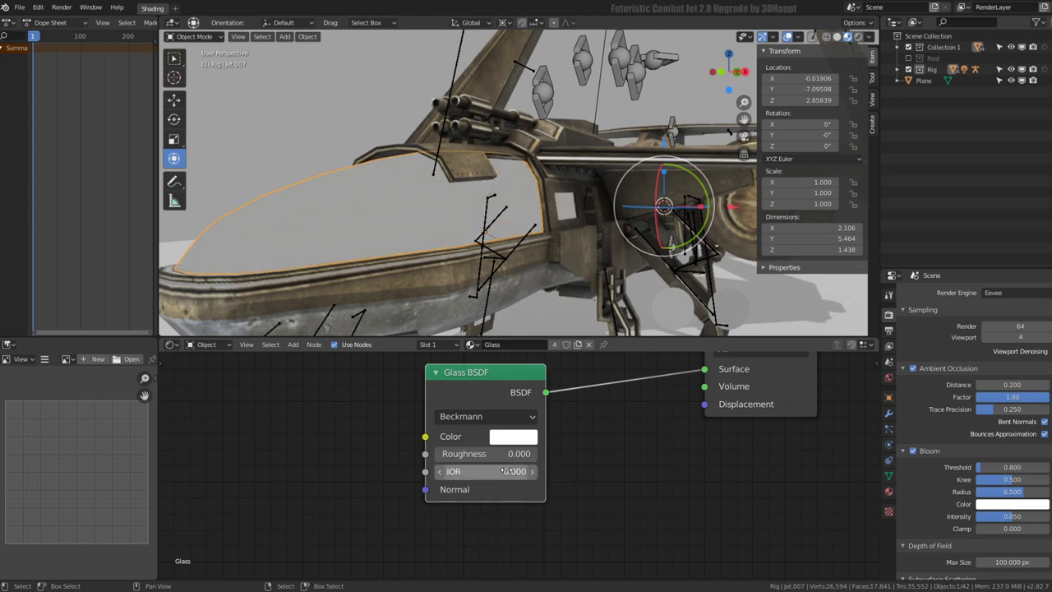
text(.060)
key(Return)
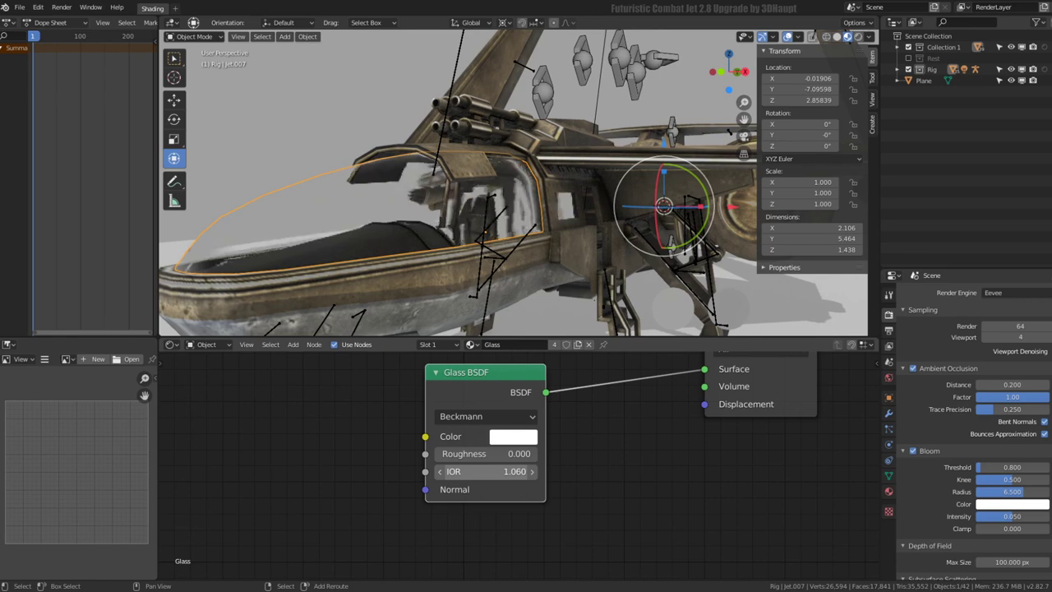
drag(503, 471, 526, 471)
mouse_move(575, 205)
middle_down()
mouse_move(657, 174)
mouse_move(608, 189)
middle_up()
scroll(641, 180, down, 4)
text(1.05)
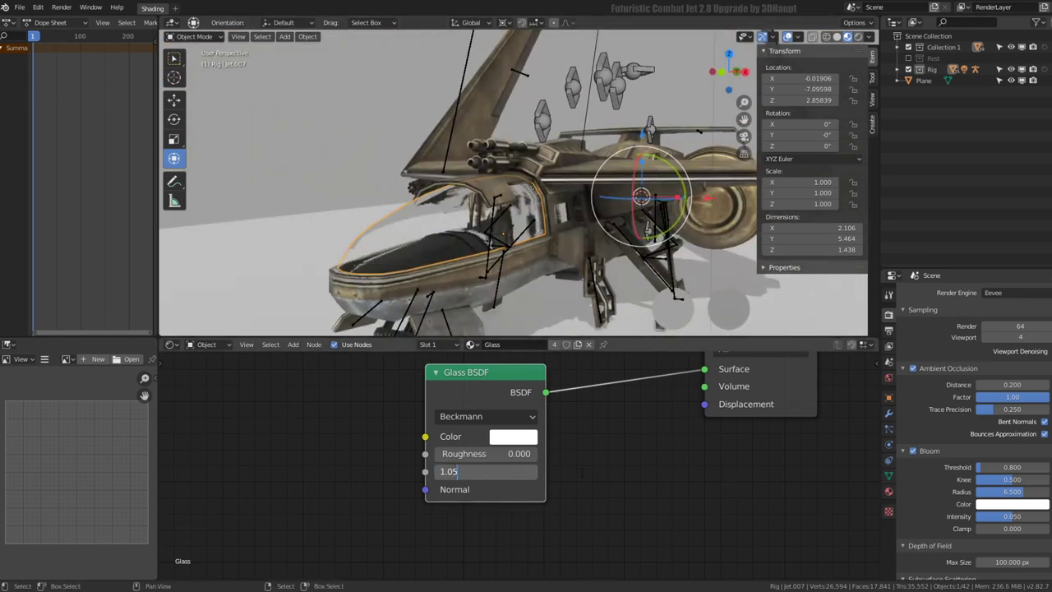
key(Return)
scroll(1041, 431, down, 4)
scroll(1042, 432, down, 3)
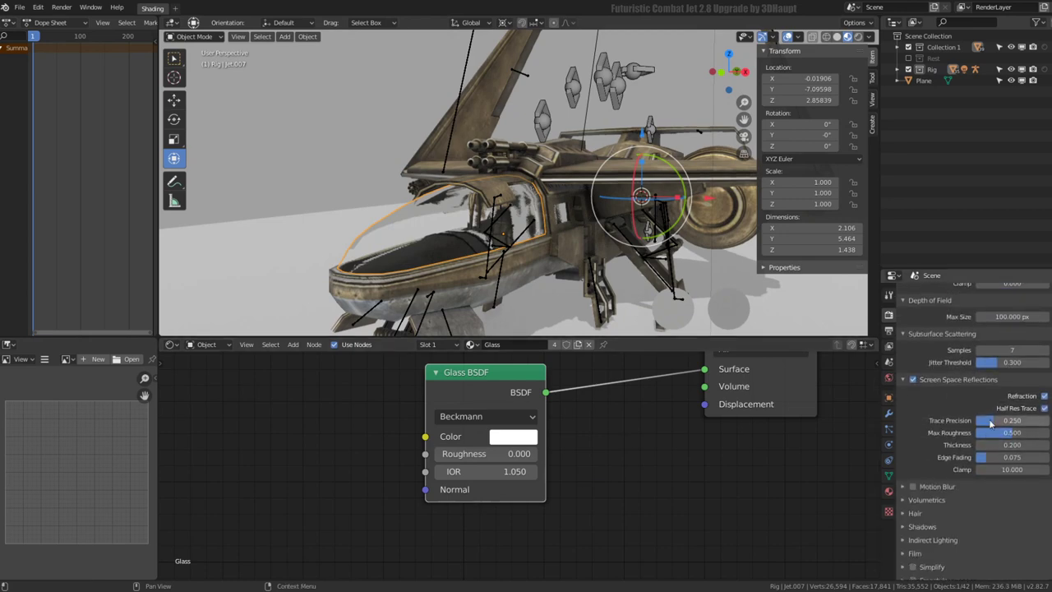
Step: Settle the canopy glass IOR at 1.001, checking the cockpit from several angles
click(890, 490)
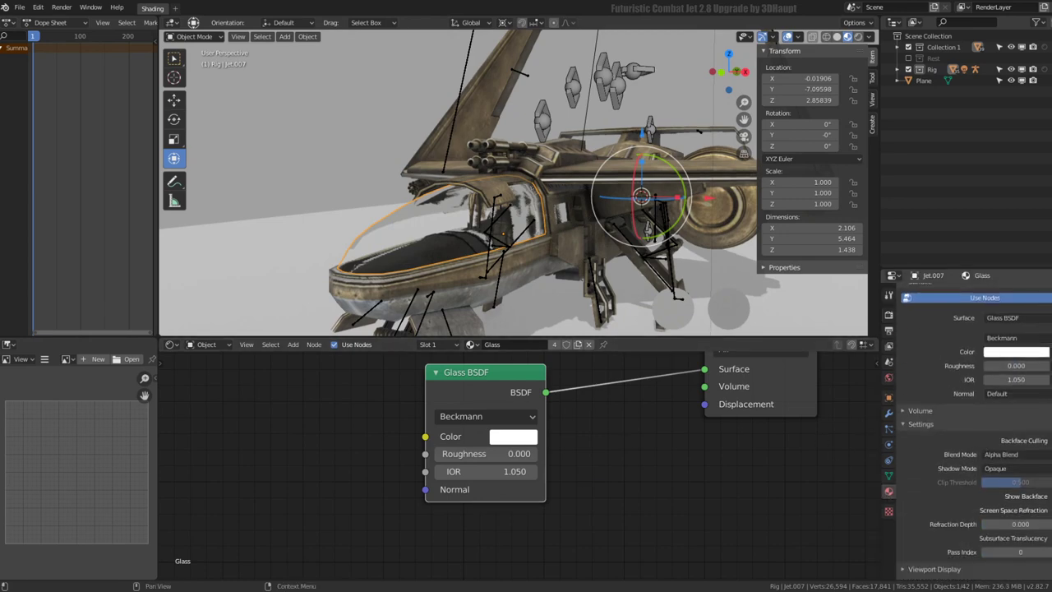
scroll(621, 223, up, 5)
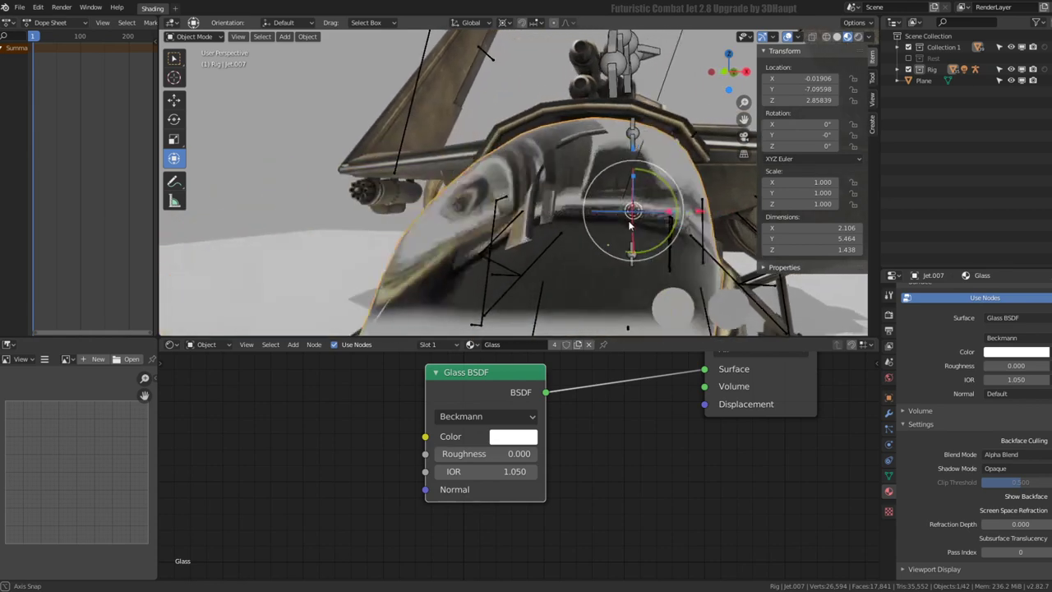
middle_drag(591, 213, 621, 223)
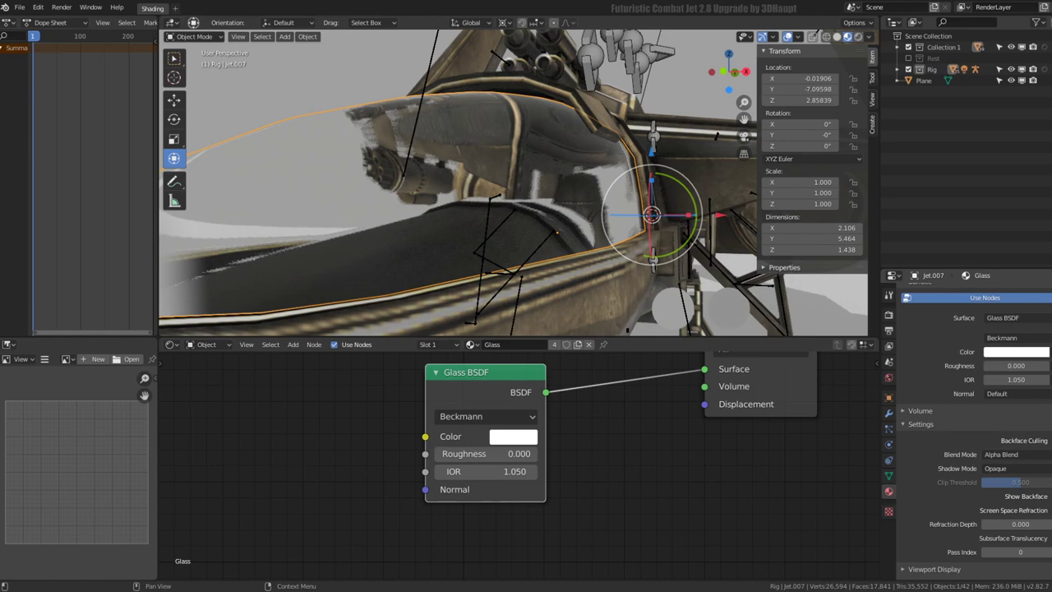
scroll(654, 110, down, 5)
mouse_move(655, 110)
middle_down()
mouse_move(642, 118)
mouse_move(659, 106)
middle_up()
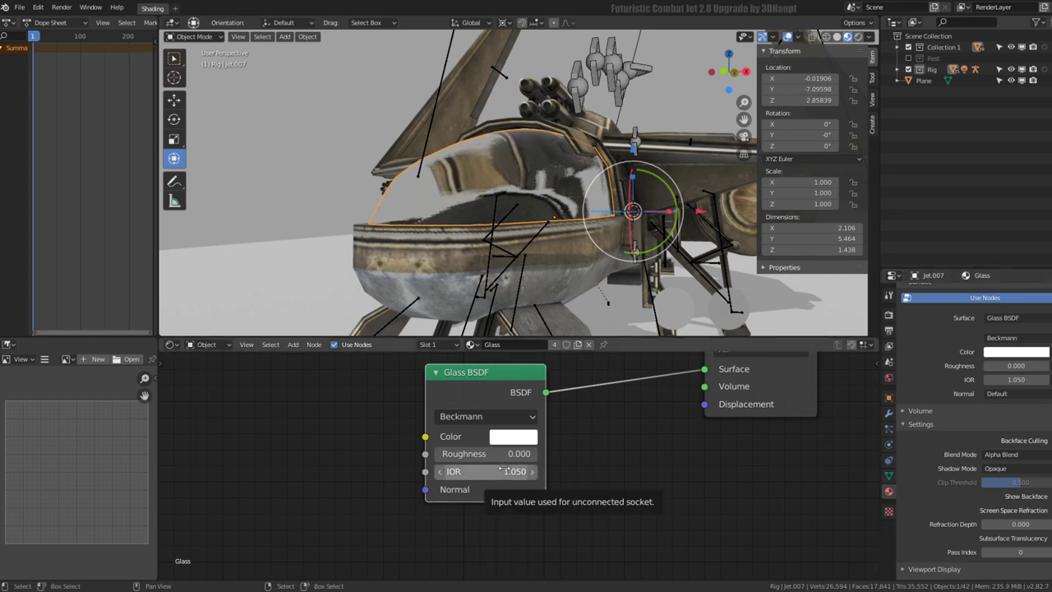
drag(505, 470, 497, 471)
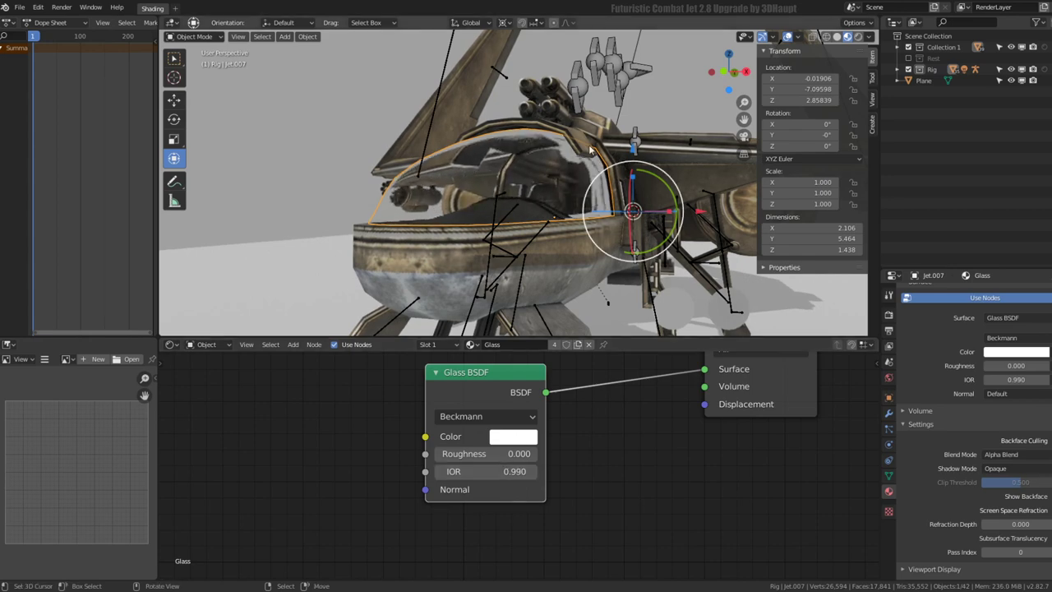
mouse_move(534, 180)
middle_down()
mouse_move(495, 158)
mouse_move(553, 147)
mouse_move(576, 164)
middle_up()
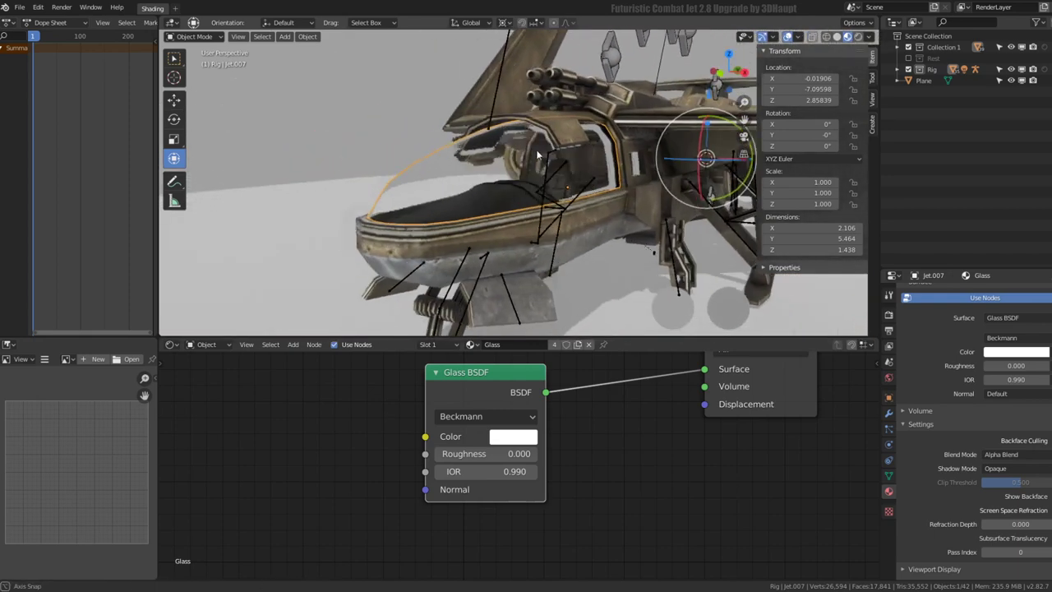
drag(493, 471, 503, 471)
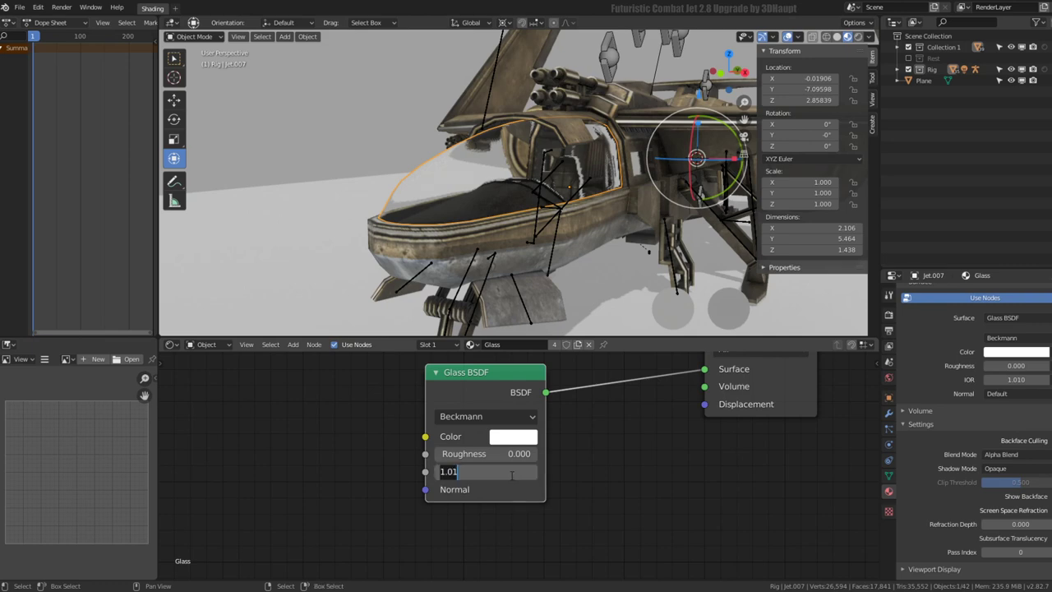
text(1.001)
key(Return)
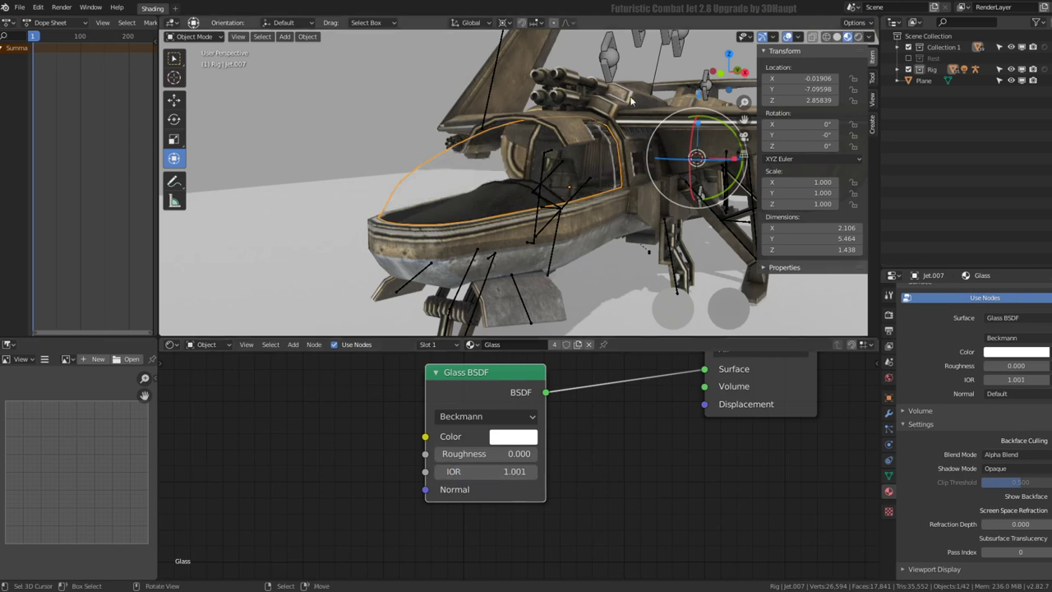
scroll(523, 132, up, 4)
mouse_move(523, 132)
middle_down()
mouse_move(462, 123)
mouse_move(542, 152)
middle_up()
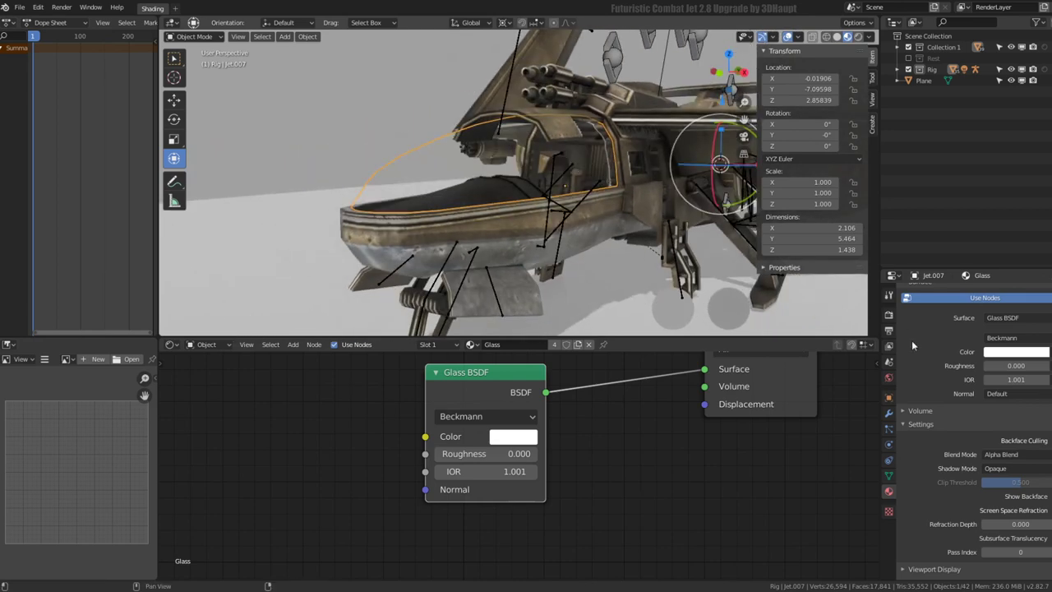
Step: Orbit around the jet and select the canopy to inspect its material settings
scroll(1047, 478, down, 1)
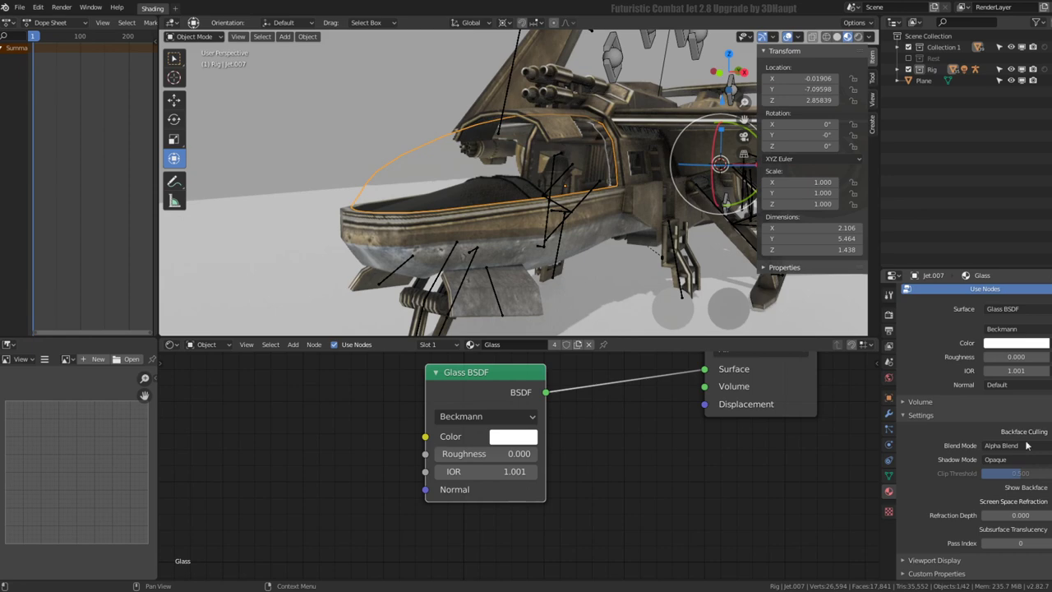
mouse_move(525, 189)
middle_down()
mouse_move(461, 158)
mouse_move(466, 139)
mouse_move(493, 148)
middle_up()
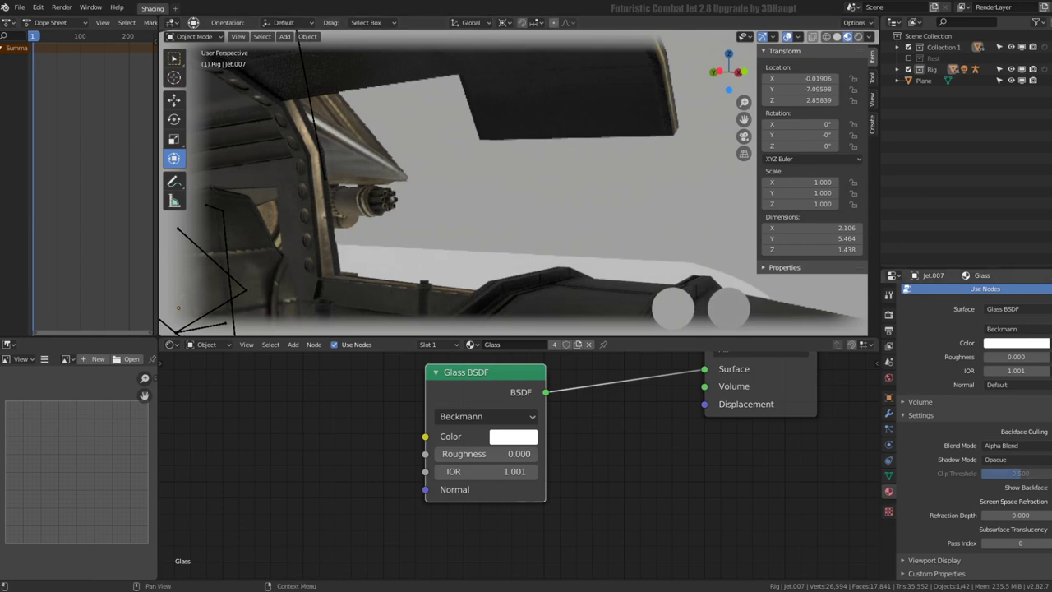
scroll(493, 148, down, 4)
middle_drag(493, 148, 575, 185)
click(556, 176)
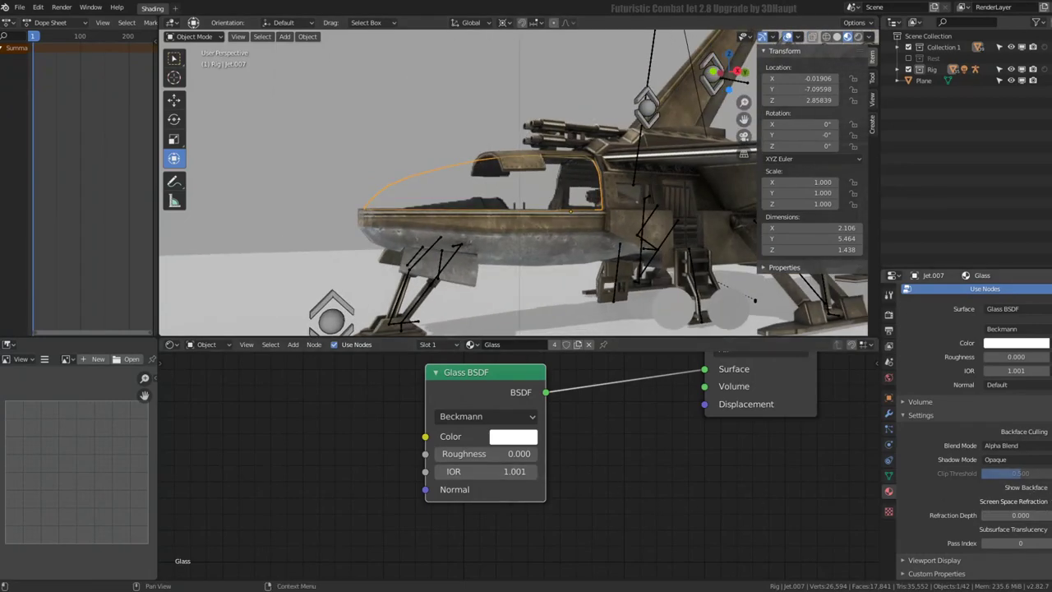
scroll(514, 183, up, 1)
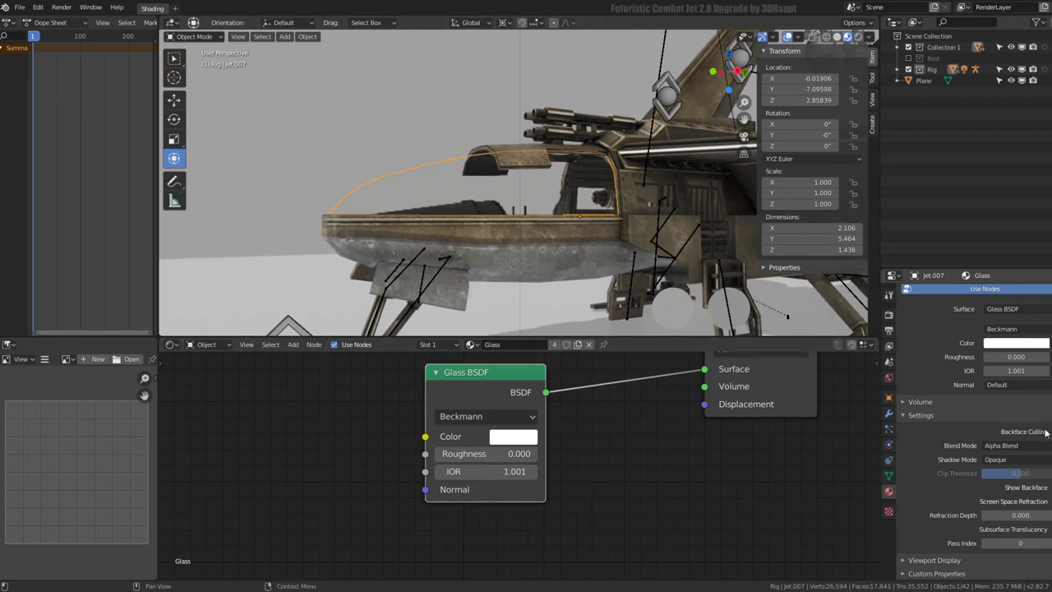
click(1018, 459)
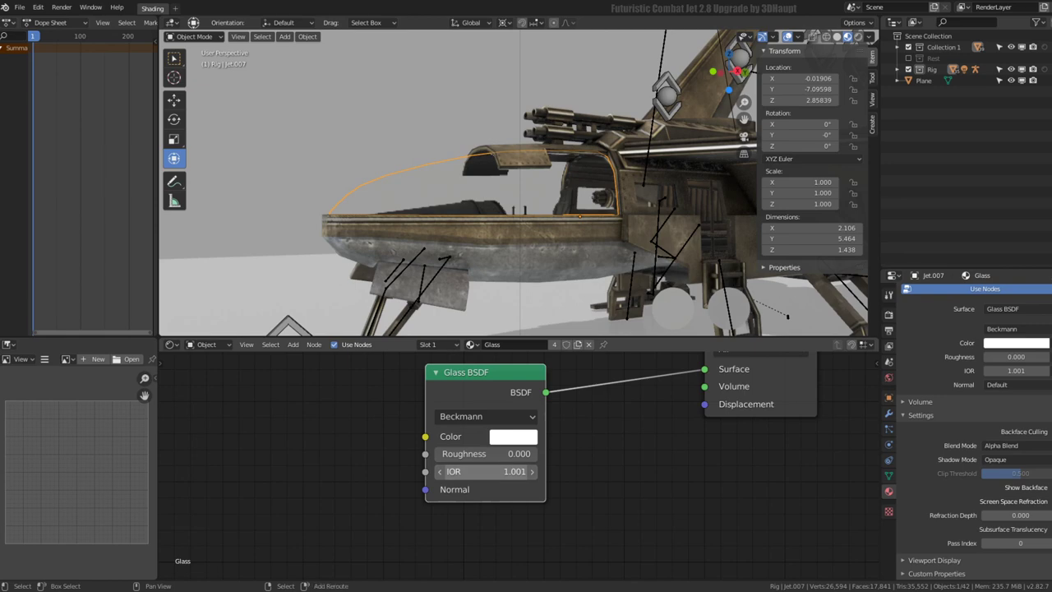
Step: Raise the Glass BSDF IOR to 1.041 and set its roughness to 0.007
drag(493, 471, 517, 470)
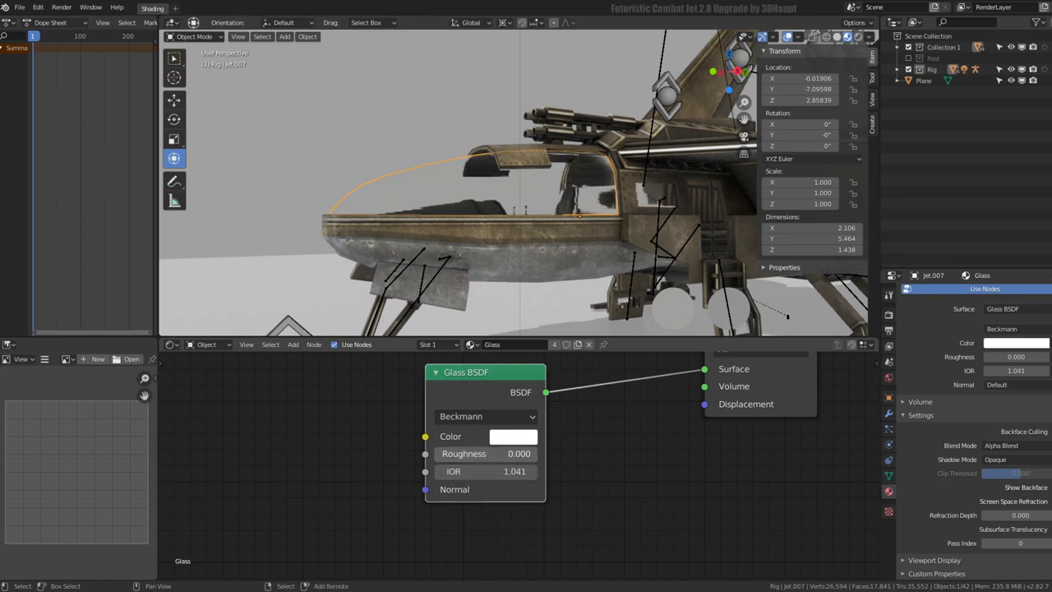
drag(485, 454, 490, 454)
mouse_move(429, 134)
middle_down()
mouse_move(531, 167)
mouse_move(444, 184)
middle_up()
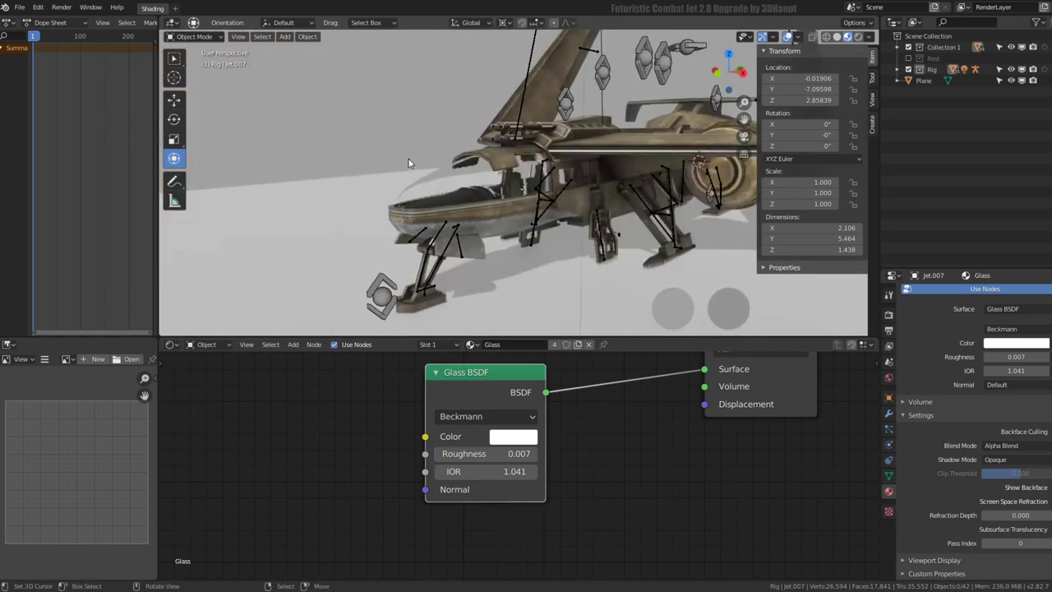
Step: Add a Glossy BSDF and a Mix Shader, wiring the Glossy output into the mix
click(444, 184)
middle_drag(521, 389, 488, 436)
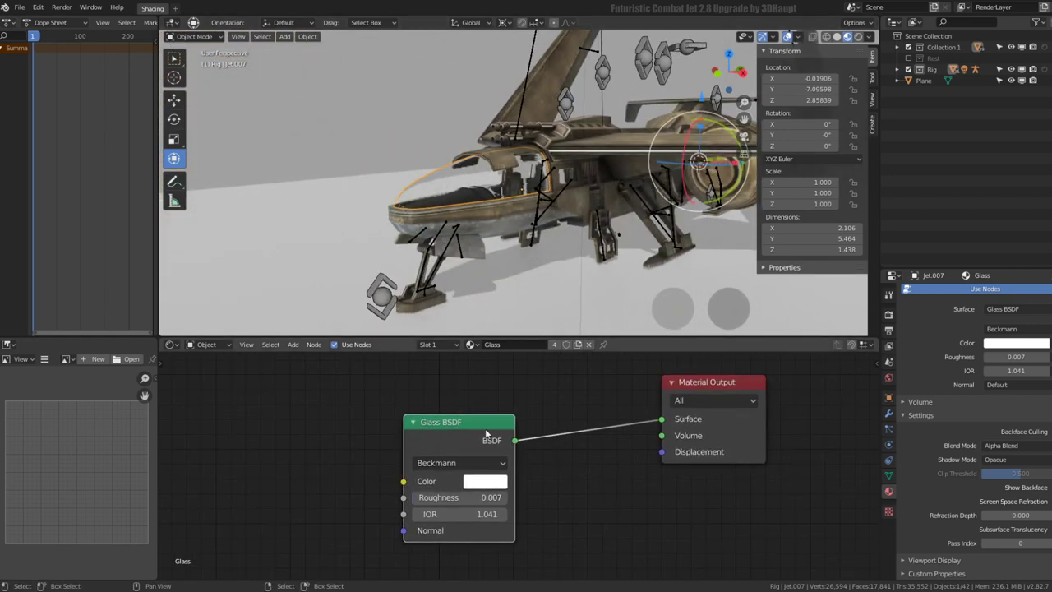
middle_drag(634, 418, 464, 452)
key(shift+a)
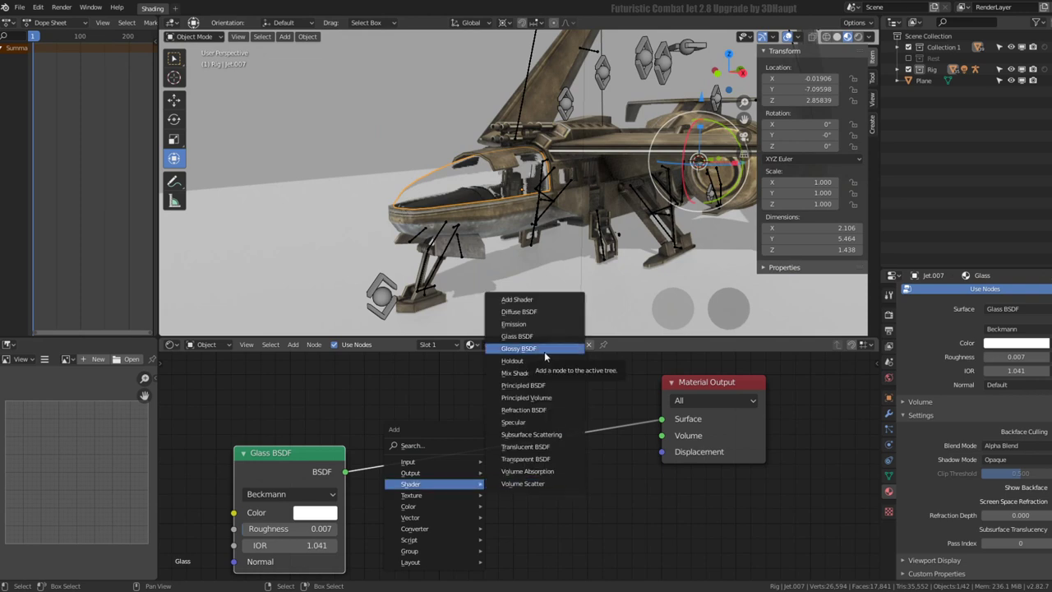
click(519, 348)
click(445, 480)
key(shift+a)
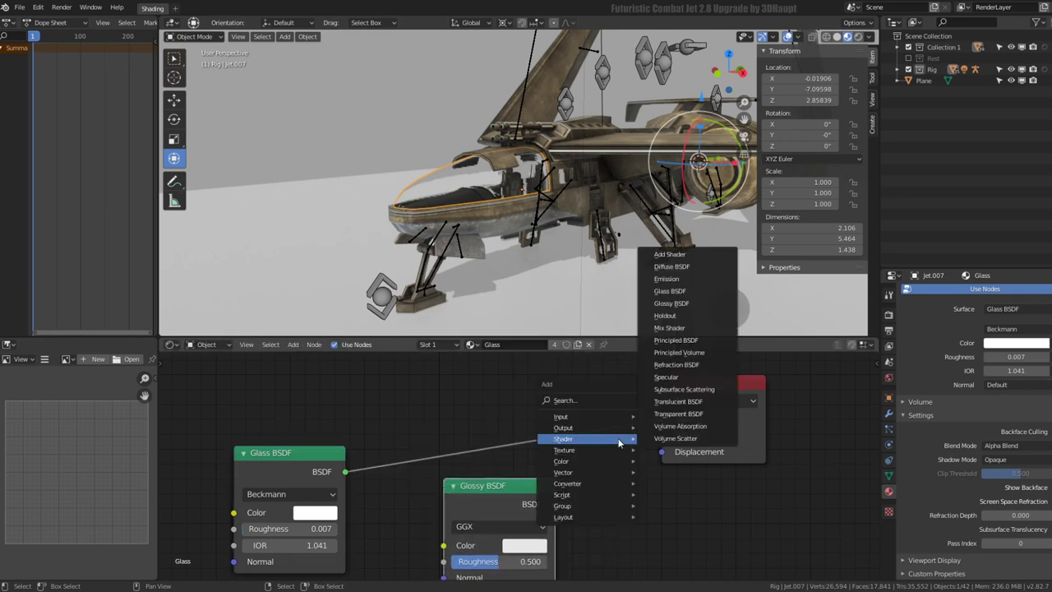
click(669, 328)
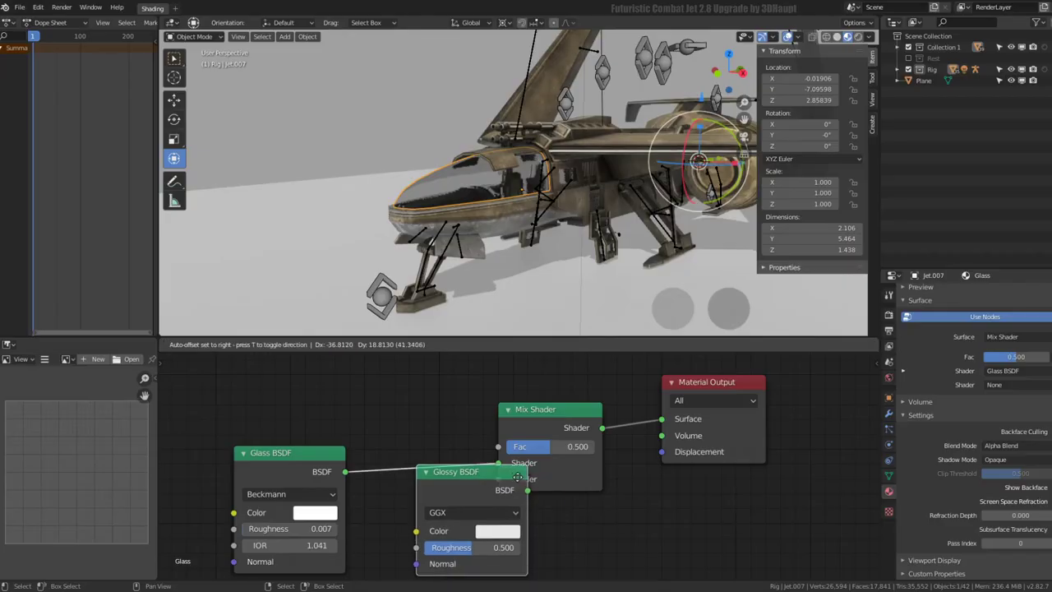
drag(469, 467, 426, 500)
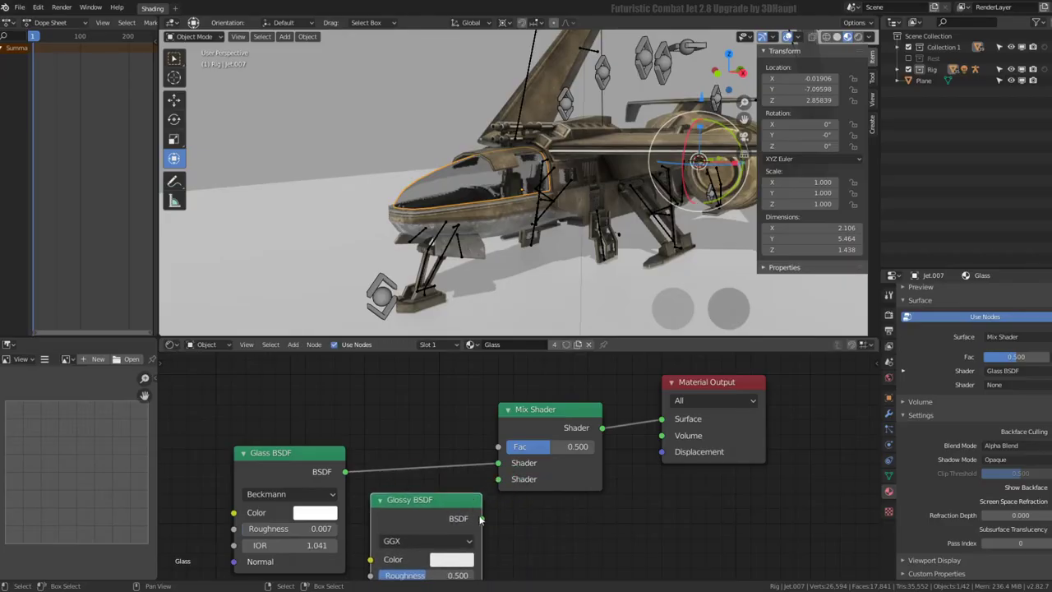
drag(482, 518, 498, 479)
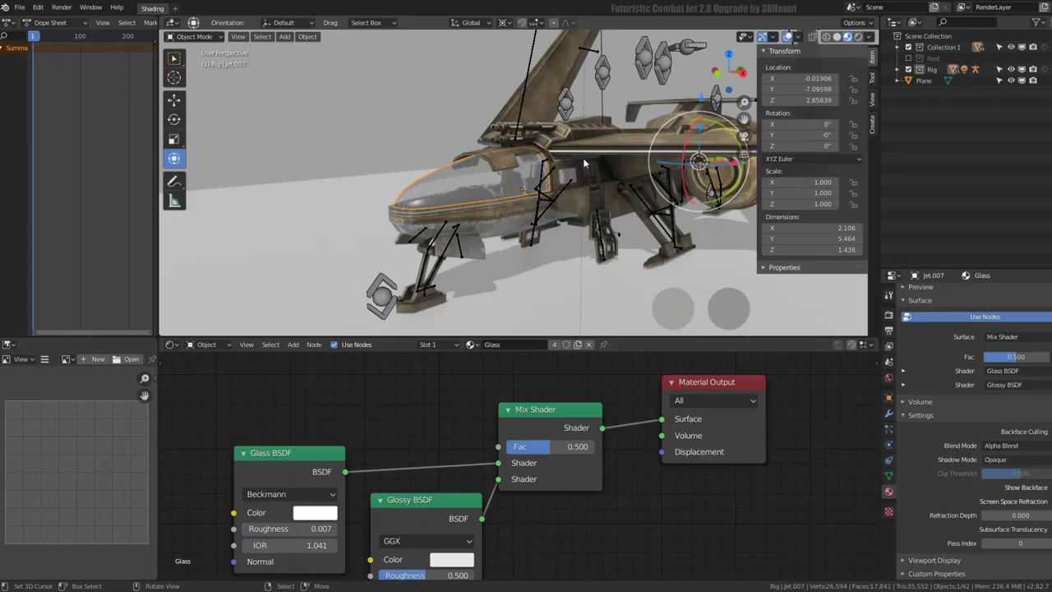
Step: Arrange the nodes, set Glossy roughness to 0.000, and raise the mix Fac to about 0.583
mouse_move(575, 189)
middle_down()
mouse_move(648, 167)
mouse_move(598, 146)
middle_up()
scroll(526, 464, down, 2)
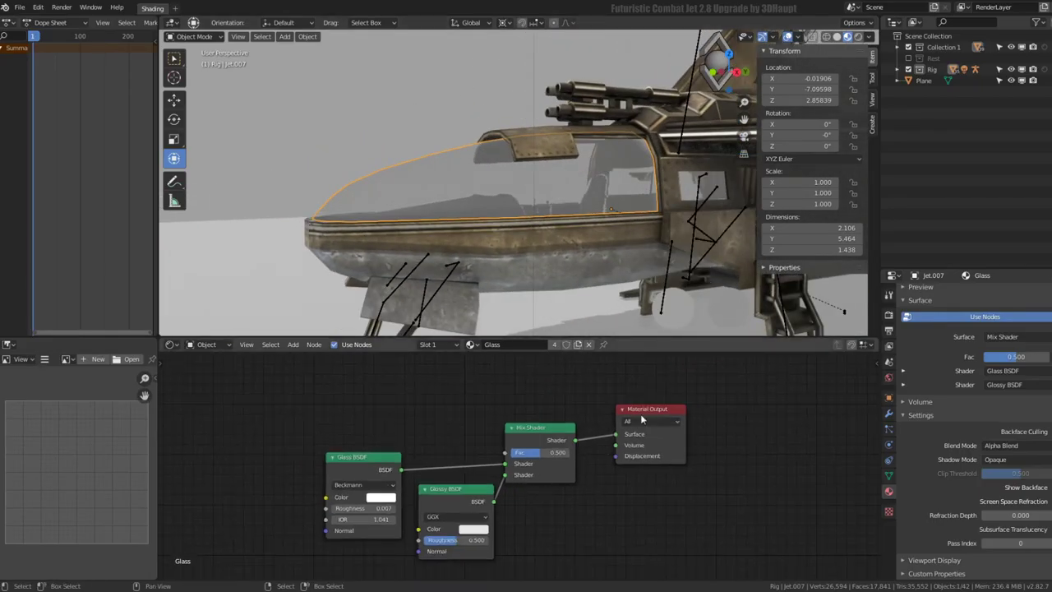
drag(642, 420, 706, 408)
drag(539, 428, 578, 399)
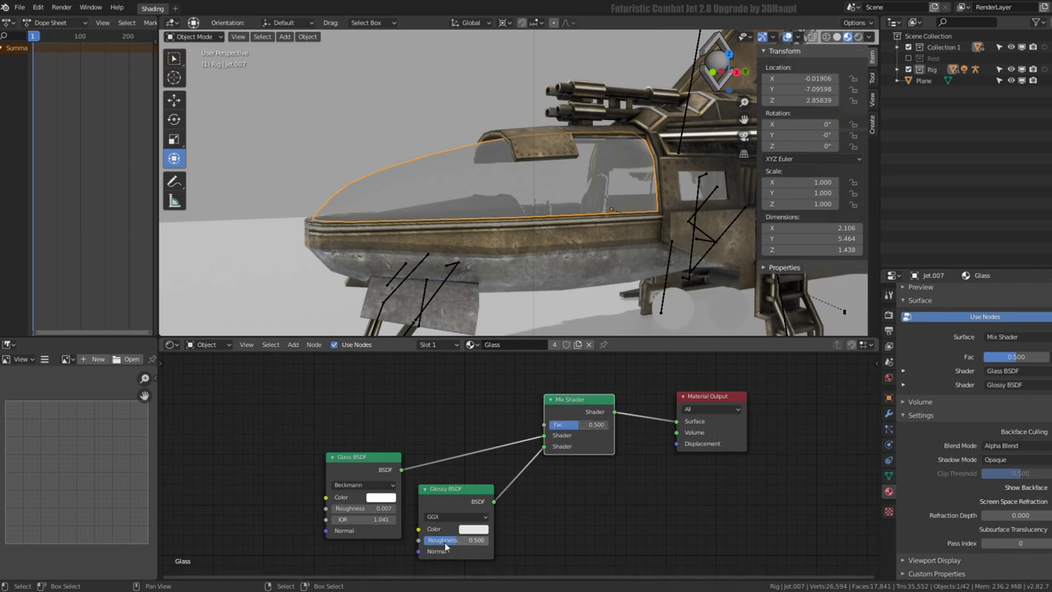
drag(473, 539, 424, 540)
mouse_move(546, 209)
middle_down()
mouse_move(672, 211)
mouse_move(678, 295)
mouse_move(573, 233)
middle_up()
drag(575, 424, 599, 424)
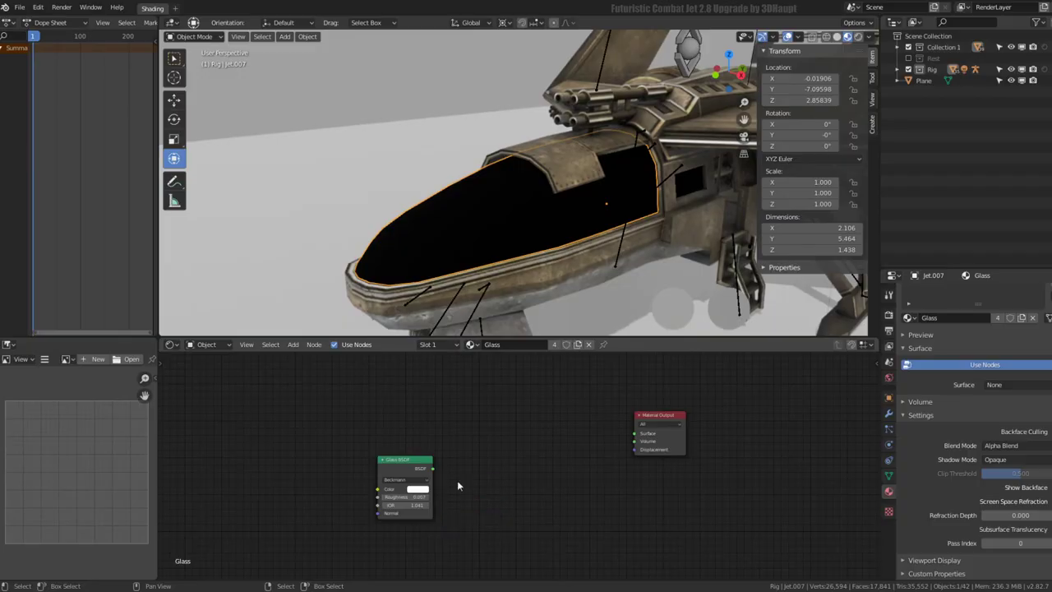
Step: Replace the Glass BSDF with a Principled BSDF connected to the Material Output Surface
click(412, 470)
key(Delete)
key(shift+a)
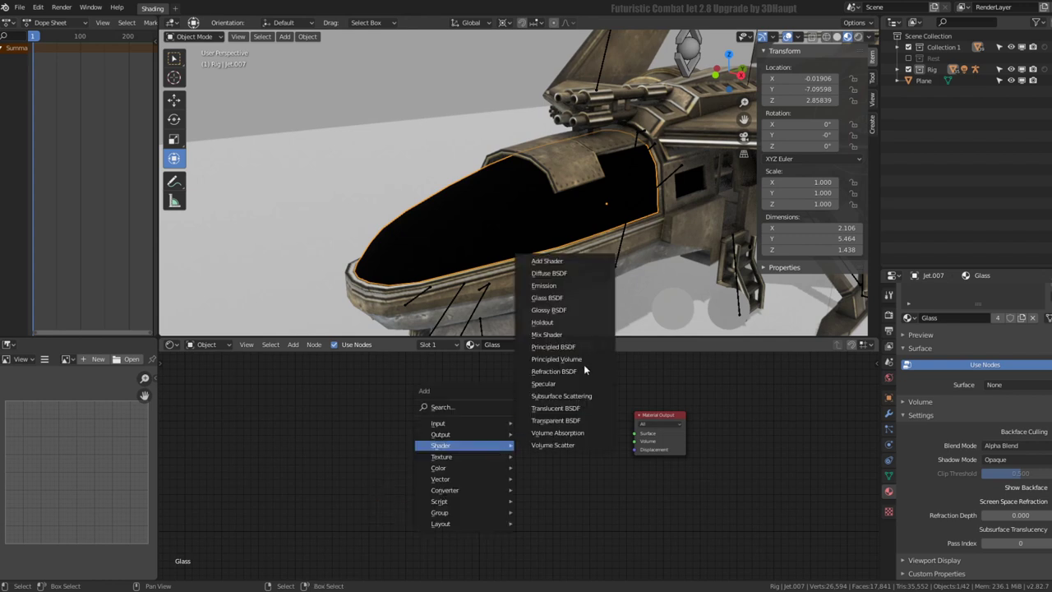
click(566, 352)
click(544, 429)
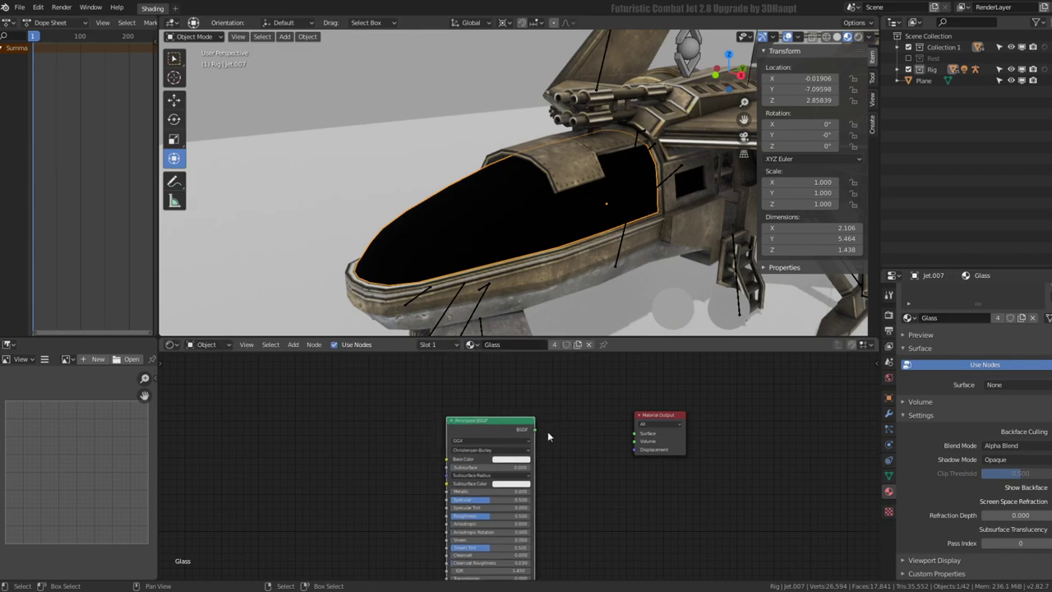
drag(534, 429, 645, 440)
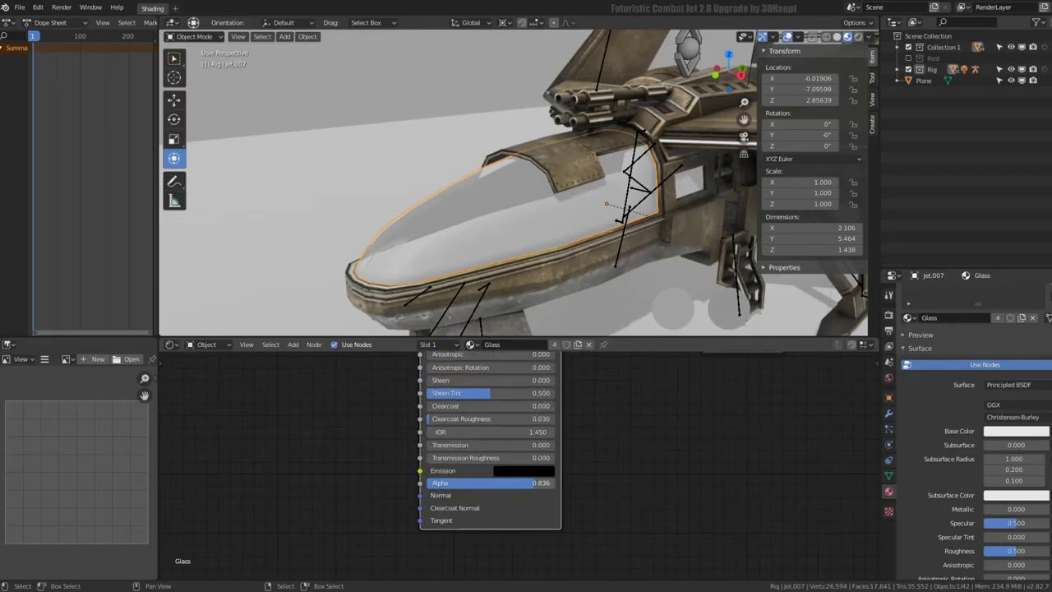
Step: Set the Principled BSDF Alpha to 0.045 for nearly clear canopy glass
drag(493, 482, 427, 482)
middle_drag(583, 181, 583, 153)
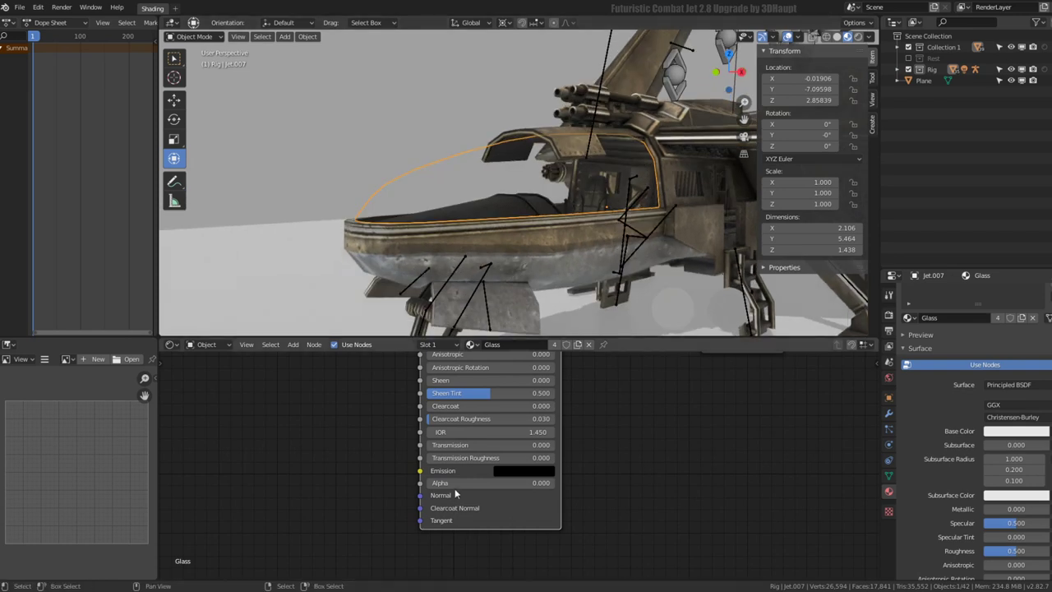
drag(460, 482, 465, 483)
shift+scroll(468, 460, up, 3)
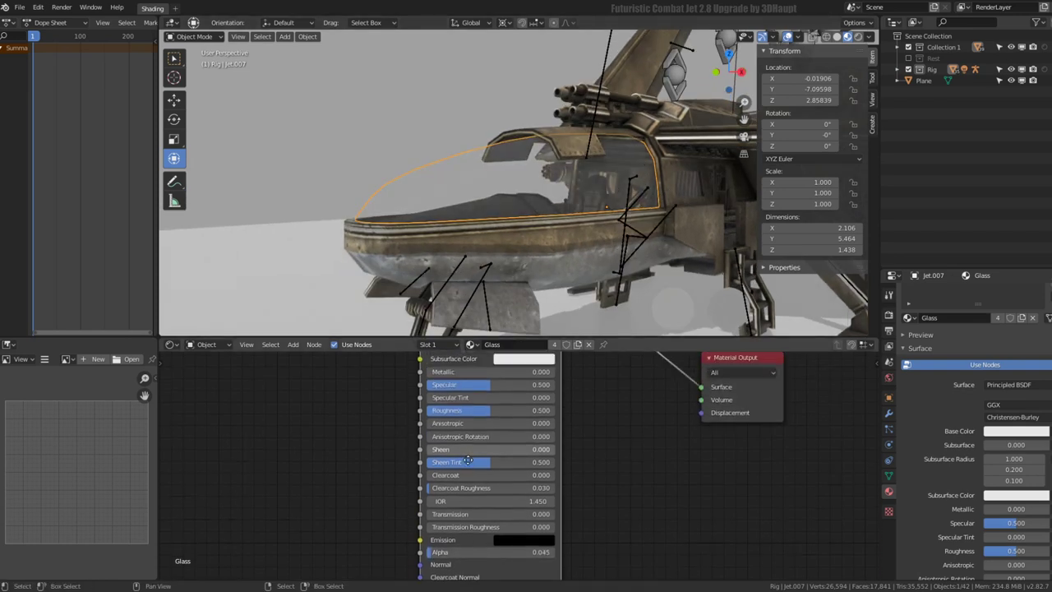